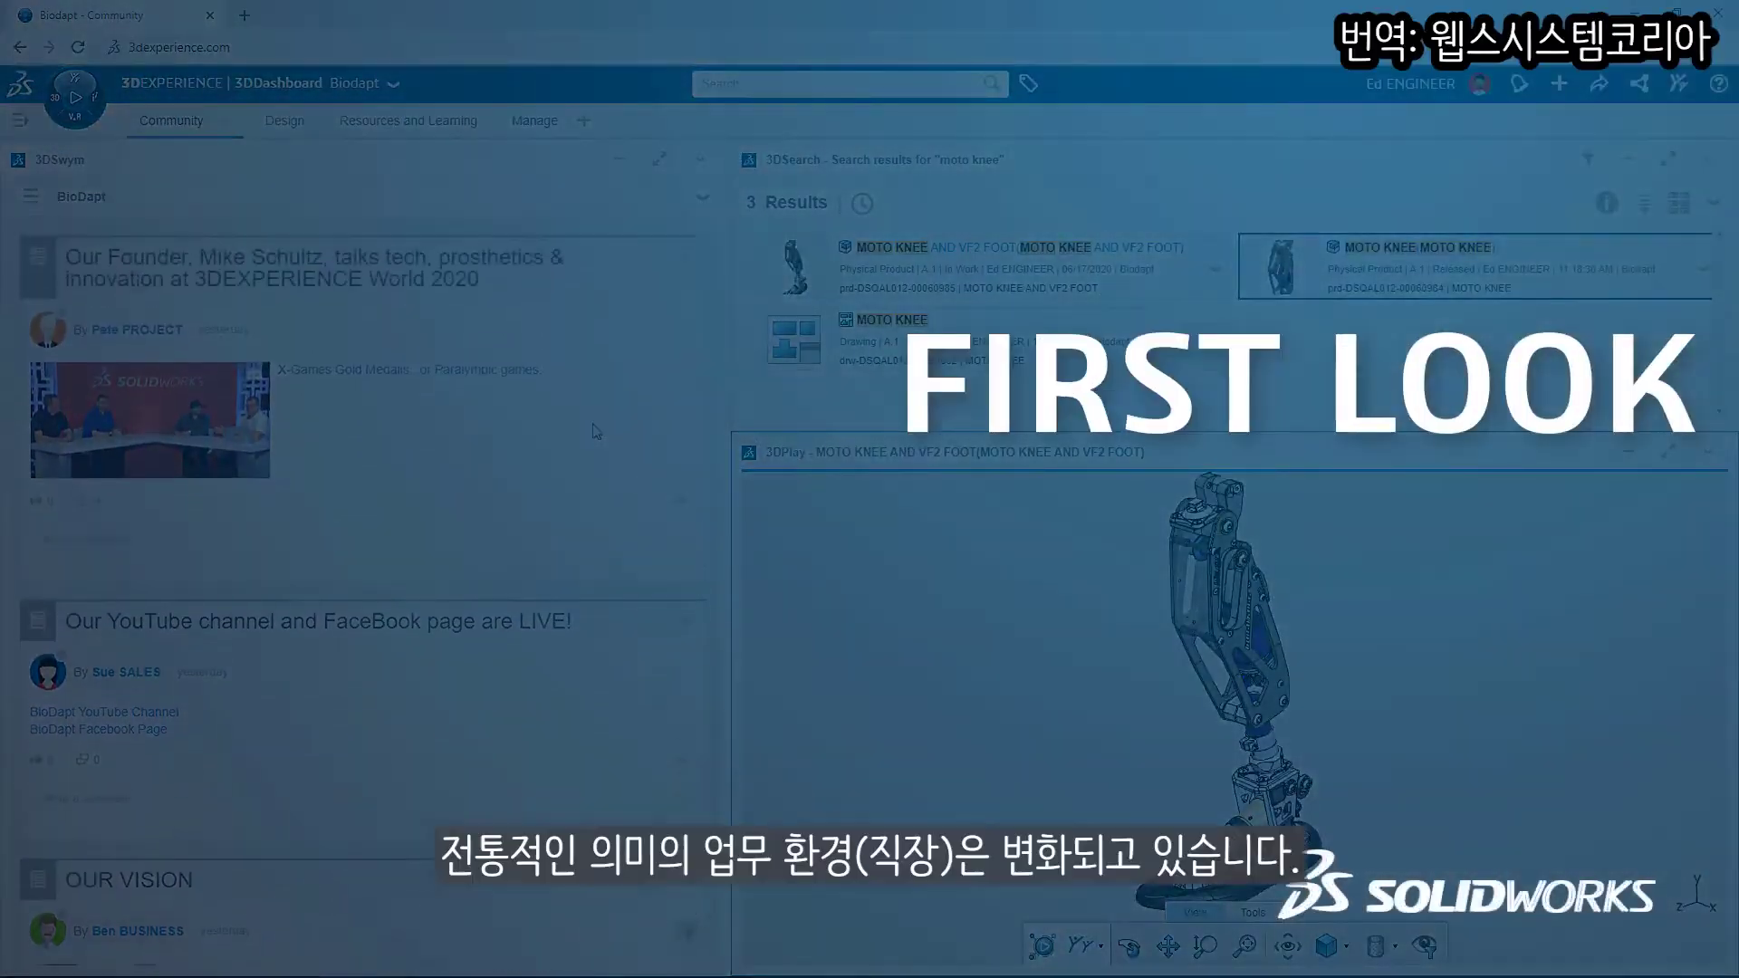
Browse the 3DSwym feed, rotate the leg model in 3DPlay, and open the Pin Deflection & Range of Motion post
{"action": "scroll", "coordinate": [595, 431], "scroll_direction": "up", "scroll_amount": 1}
{"action": "scroll", "coordinate": [596, 431], "scroll_direction": "up", "scroll_amount": 4}
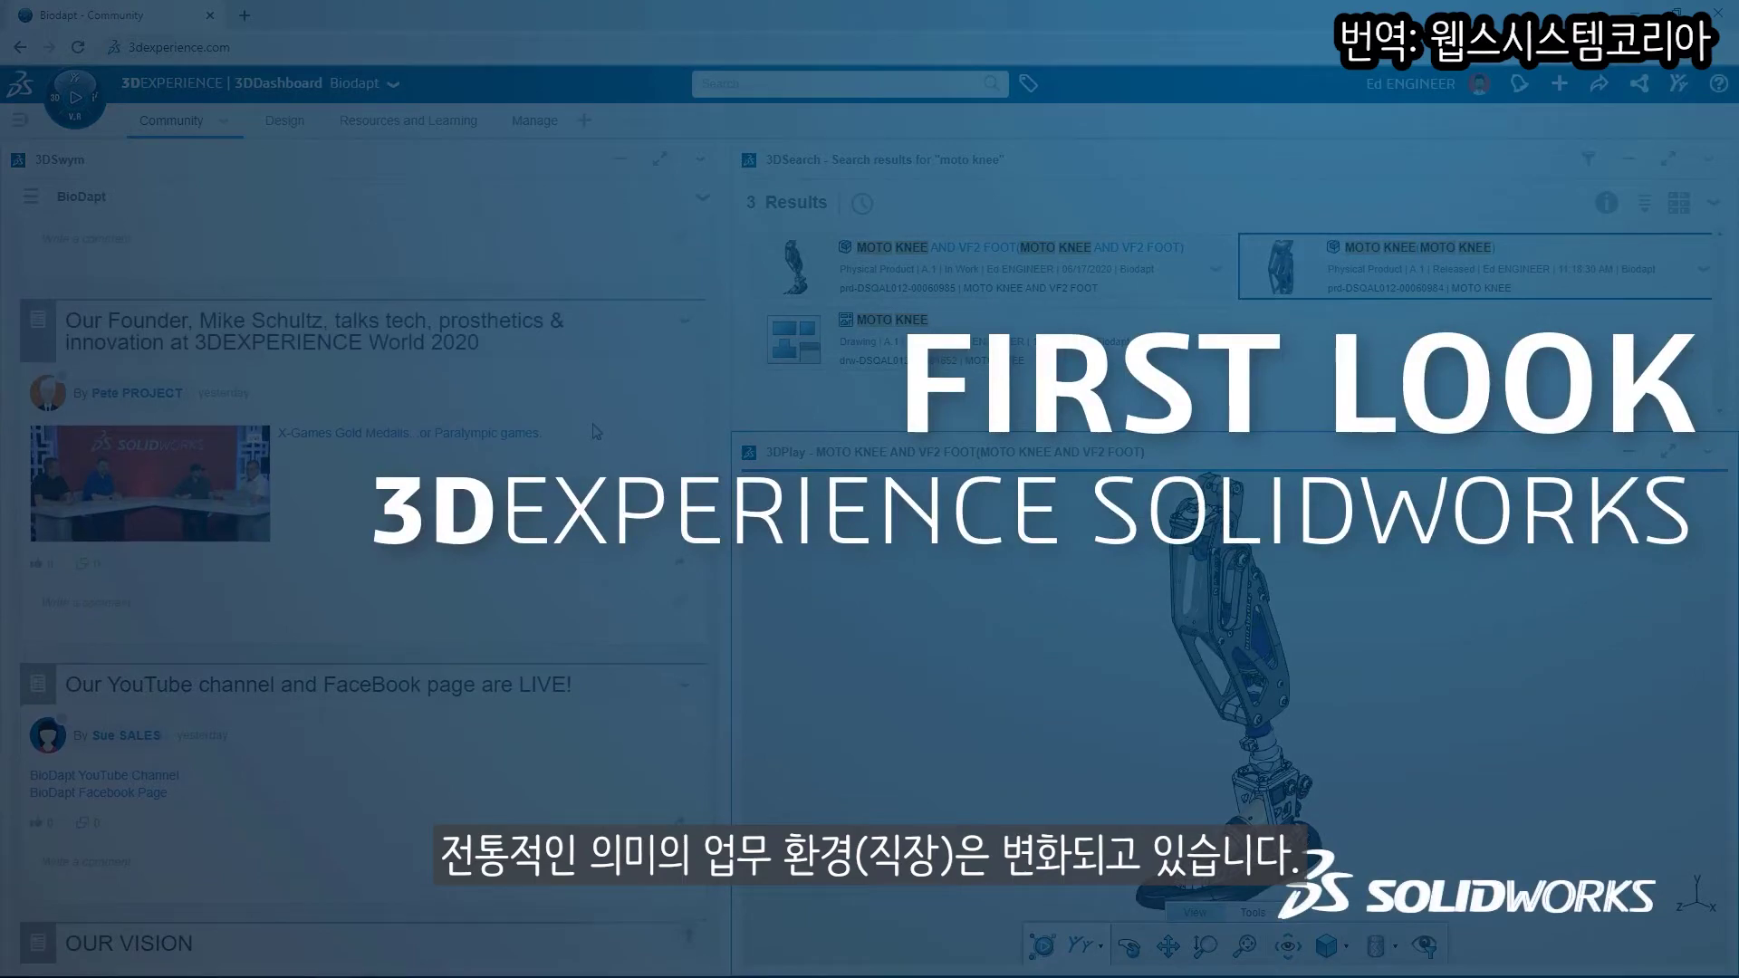
{"action": "scroll", "coordinate": [596, 431], "scroll_direction": "up", "scroll_amount": 2}
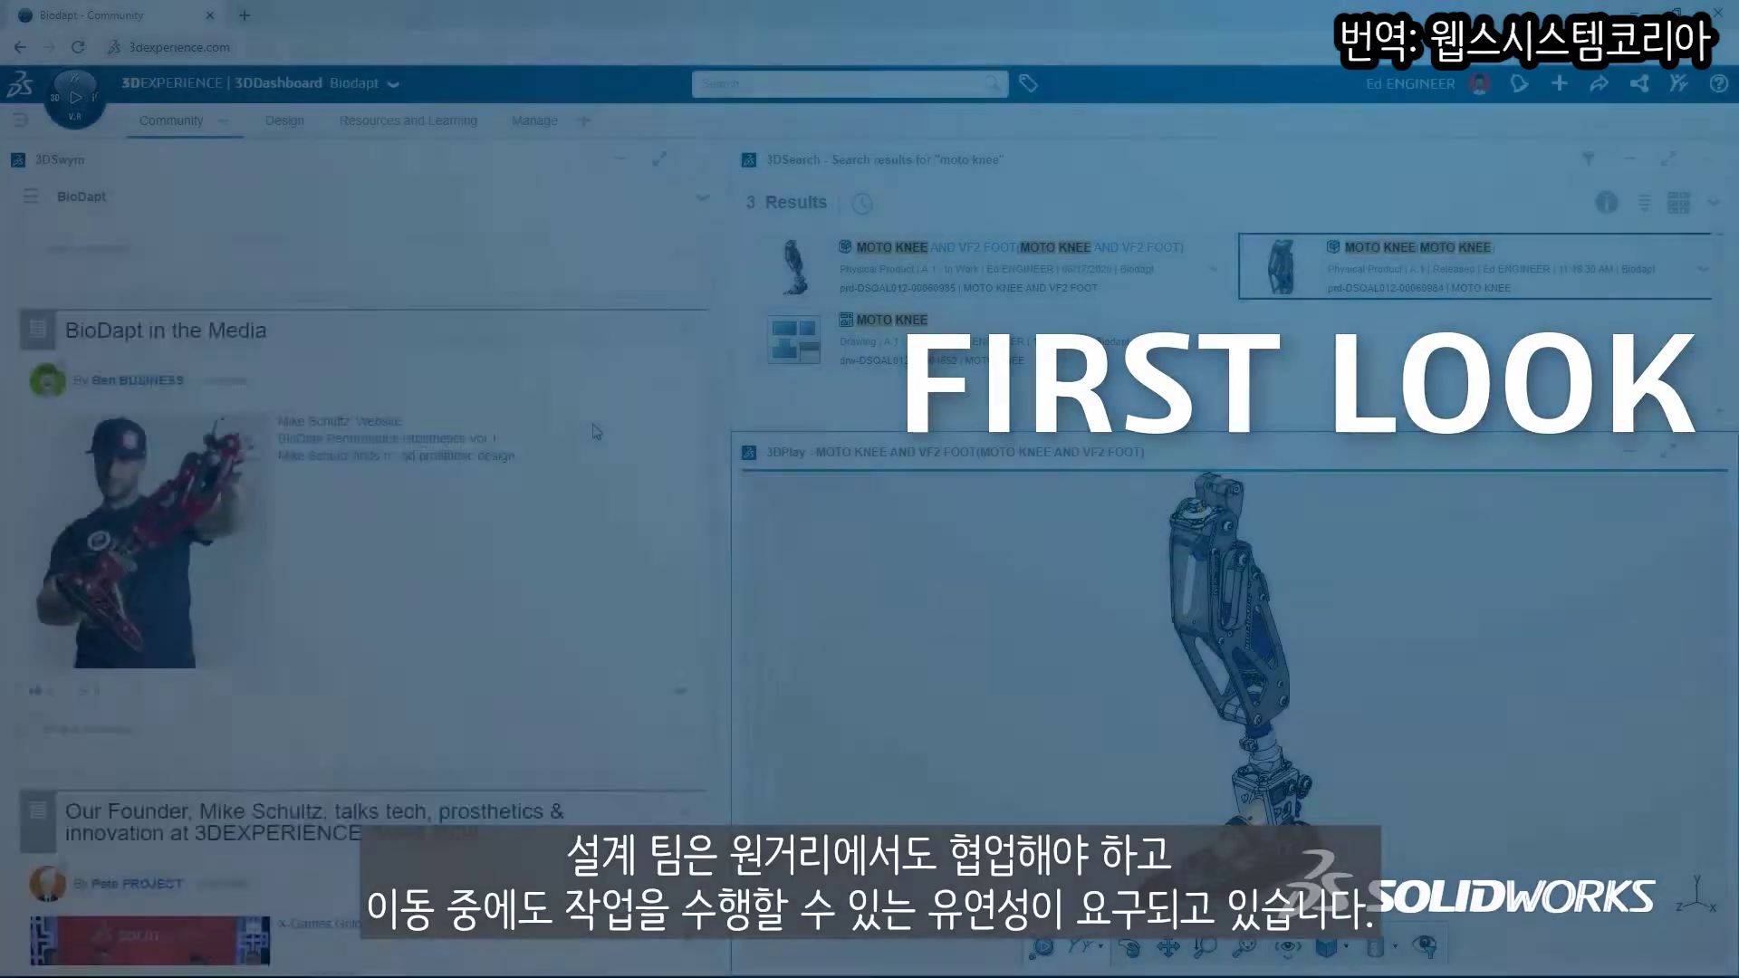
{"action": "scroll", "coordinate": [596, 431], "scroll_direction": "up", "scroll_amount": 4}
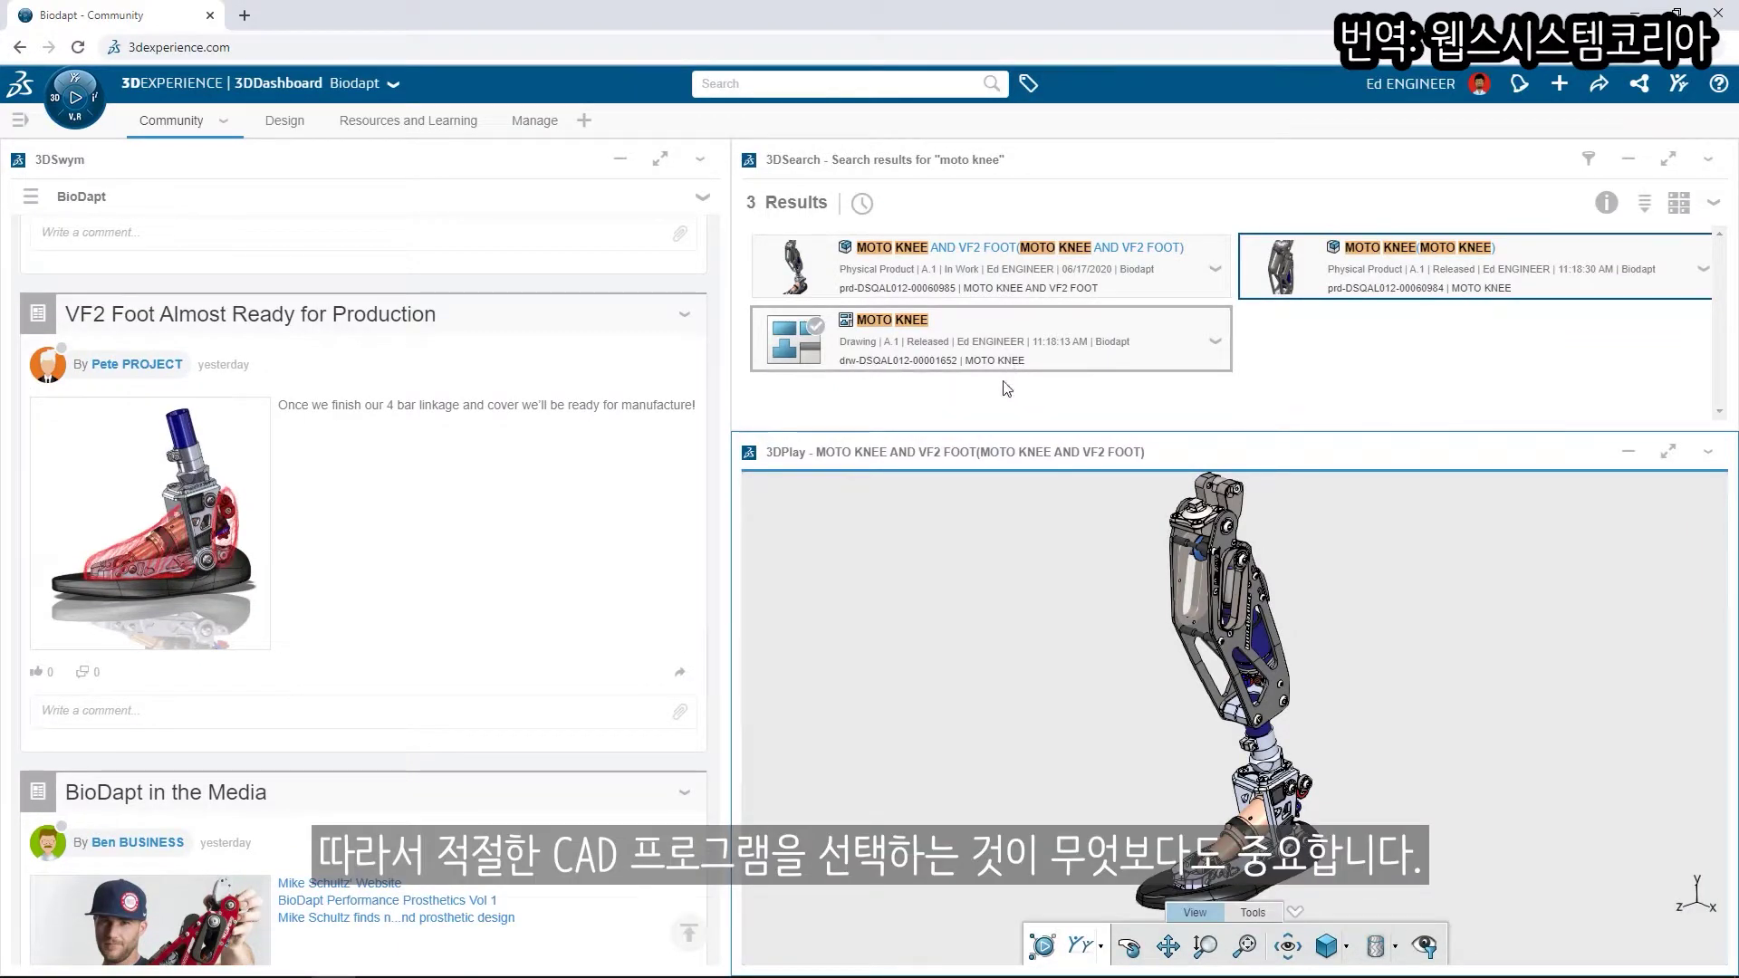
{"action": "left_click_drag", "start_coordinate": [1268, 684], "coordinate": [1083, 621]}
{"action": "scroll", "coordinate": [521, 508], "scroll_direction": "up", "scroll_amount": 5}
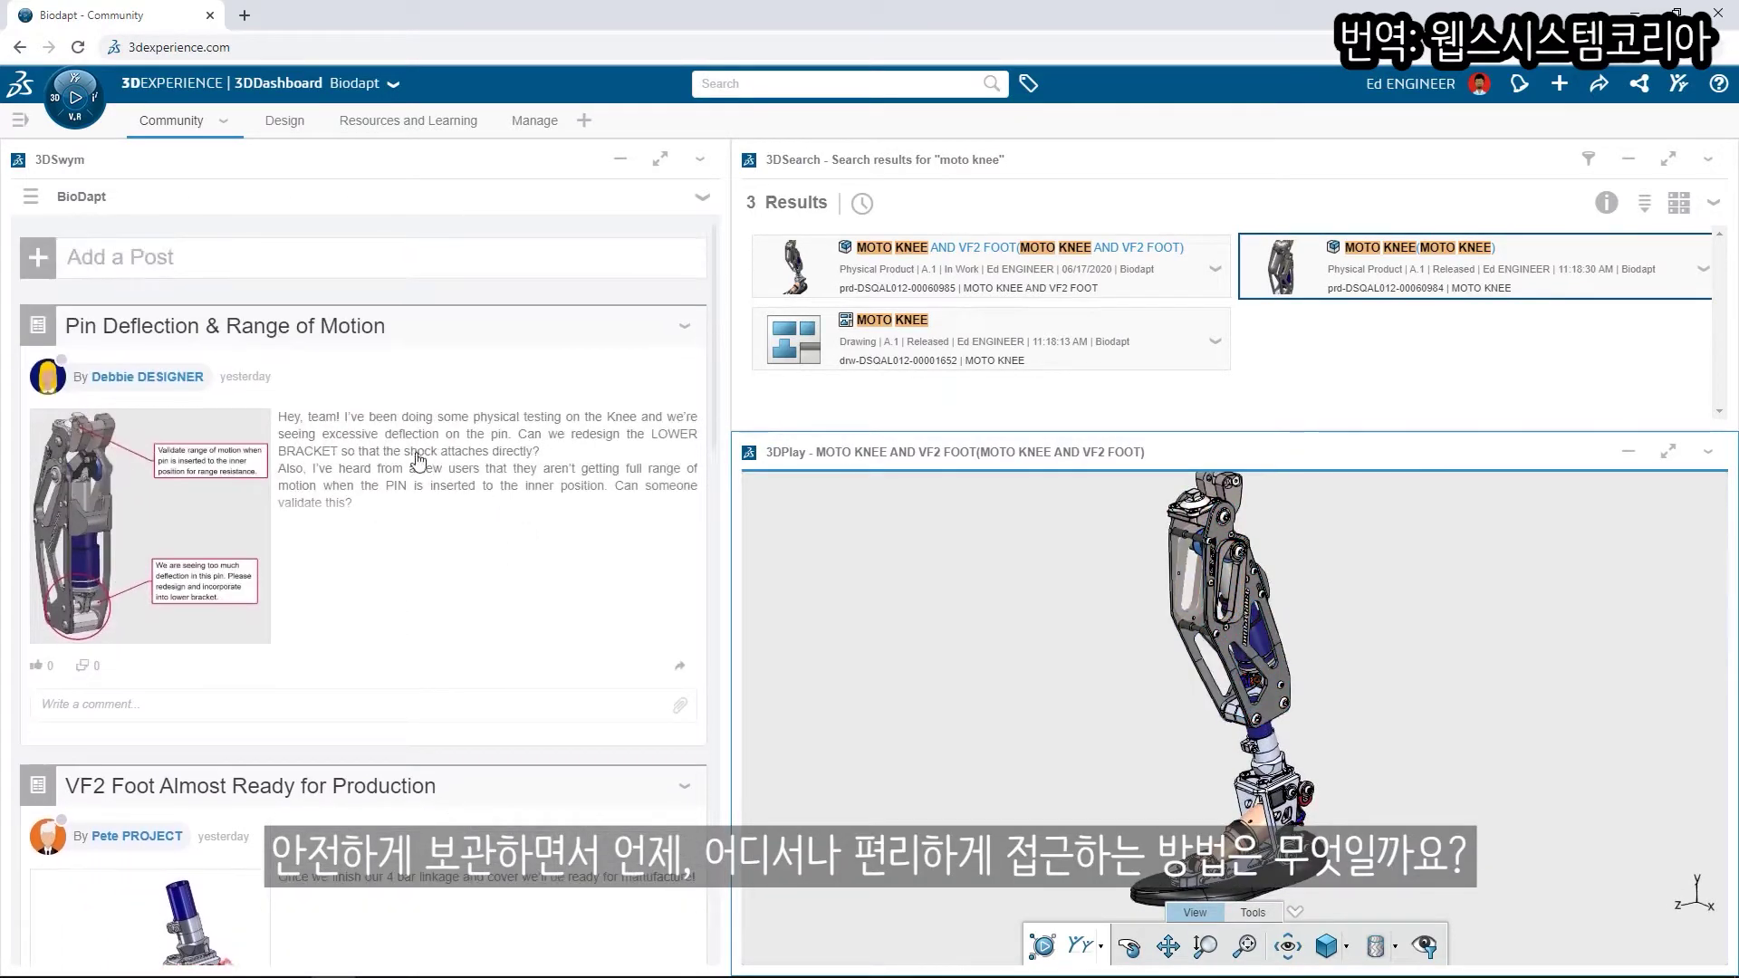
{"action": "left_click", "coordinate": [418, 459]}
{"action": "scroll", "coordinate": [418, 459], "scroll_direction": "down", "scroll_amount": 2}
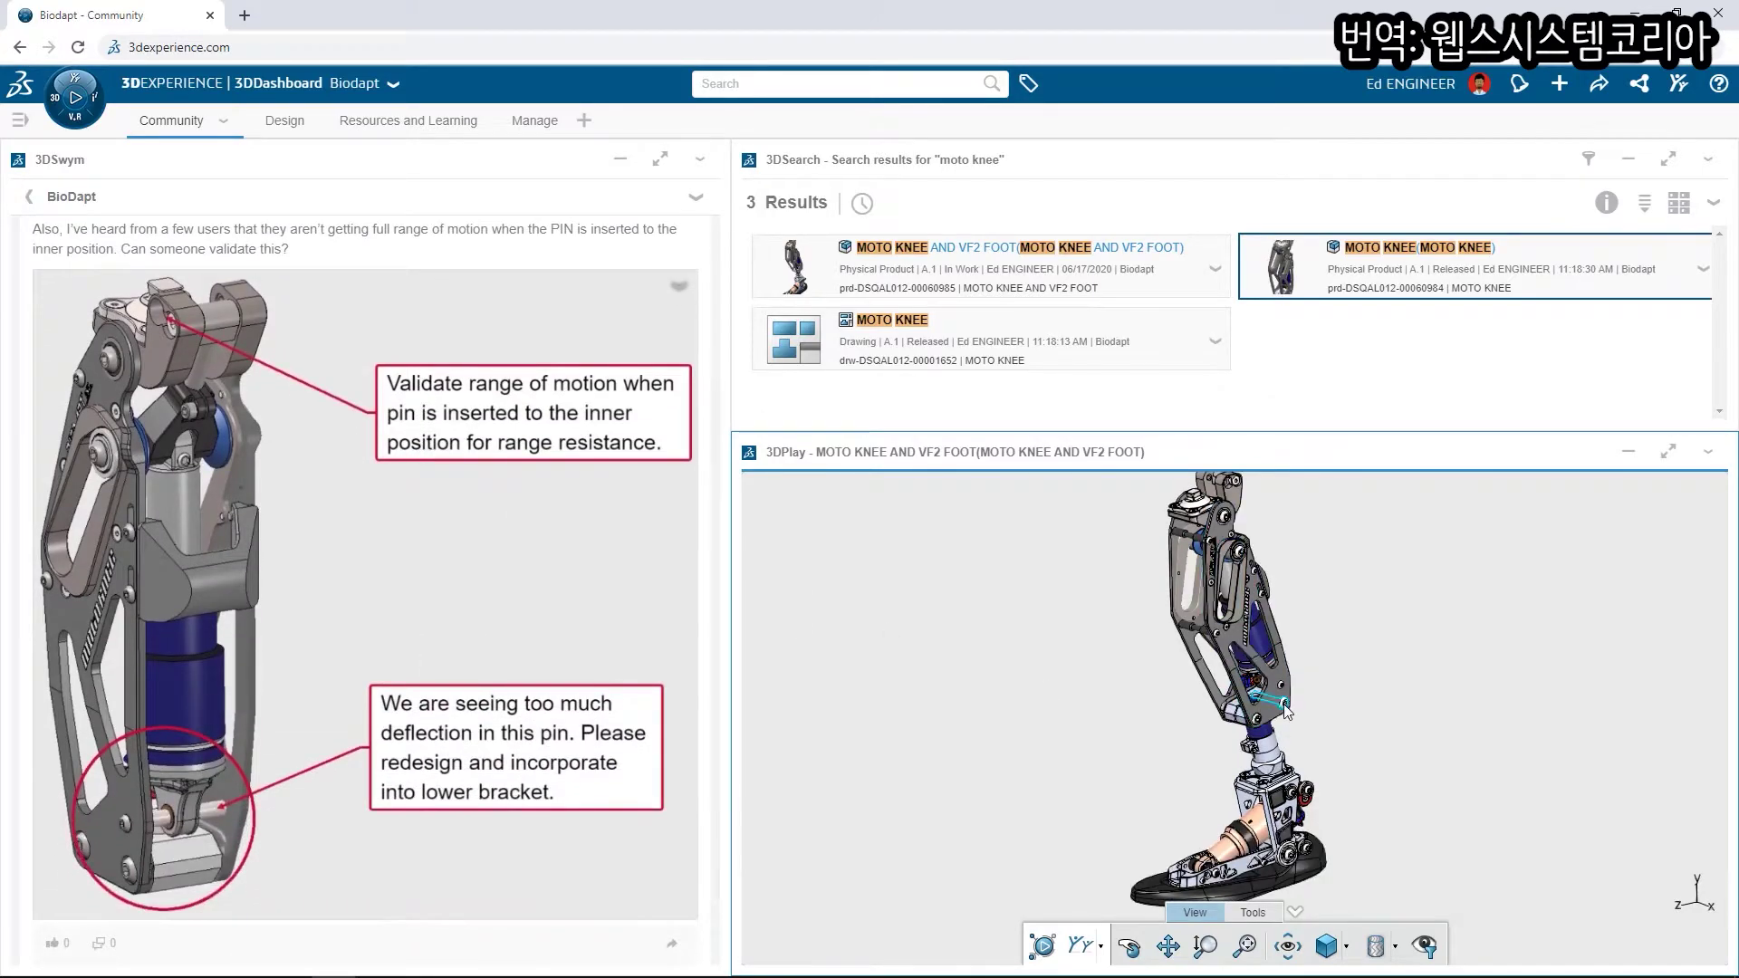
Orbit the knee model, then drag the MOTO KNEE 3DSearch result into SOLIDWORKS to open the assembly
{"action": "left_click_drag", "start_coordinate": [1295, 704], "coordinate": [997, 726]}
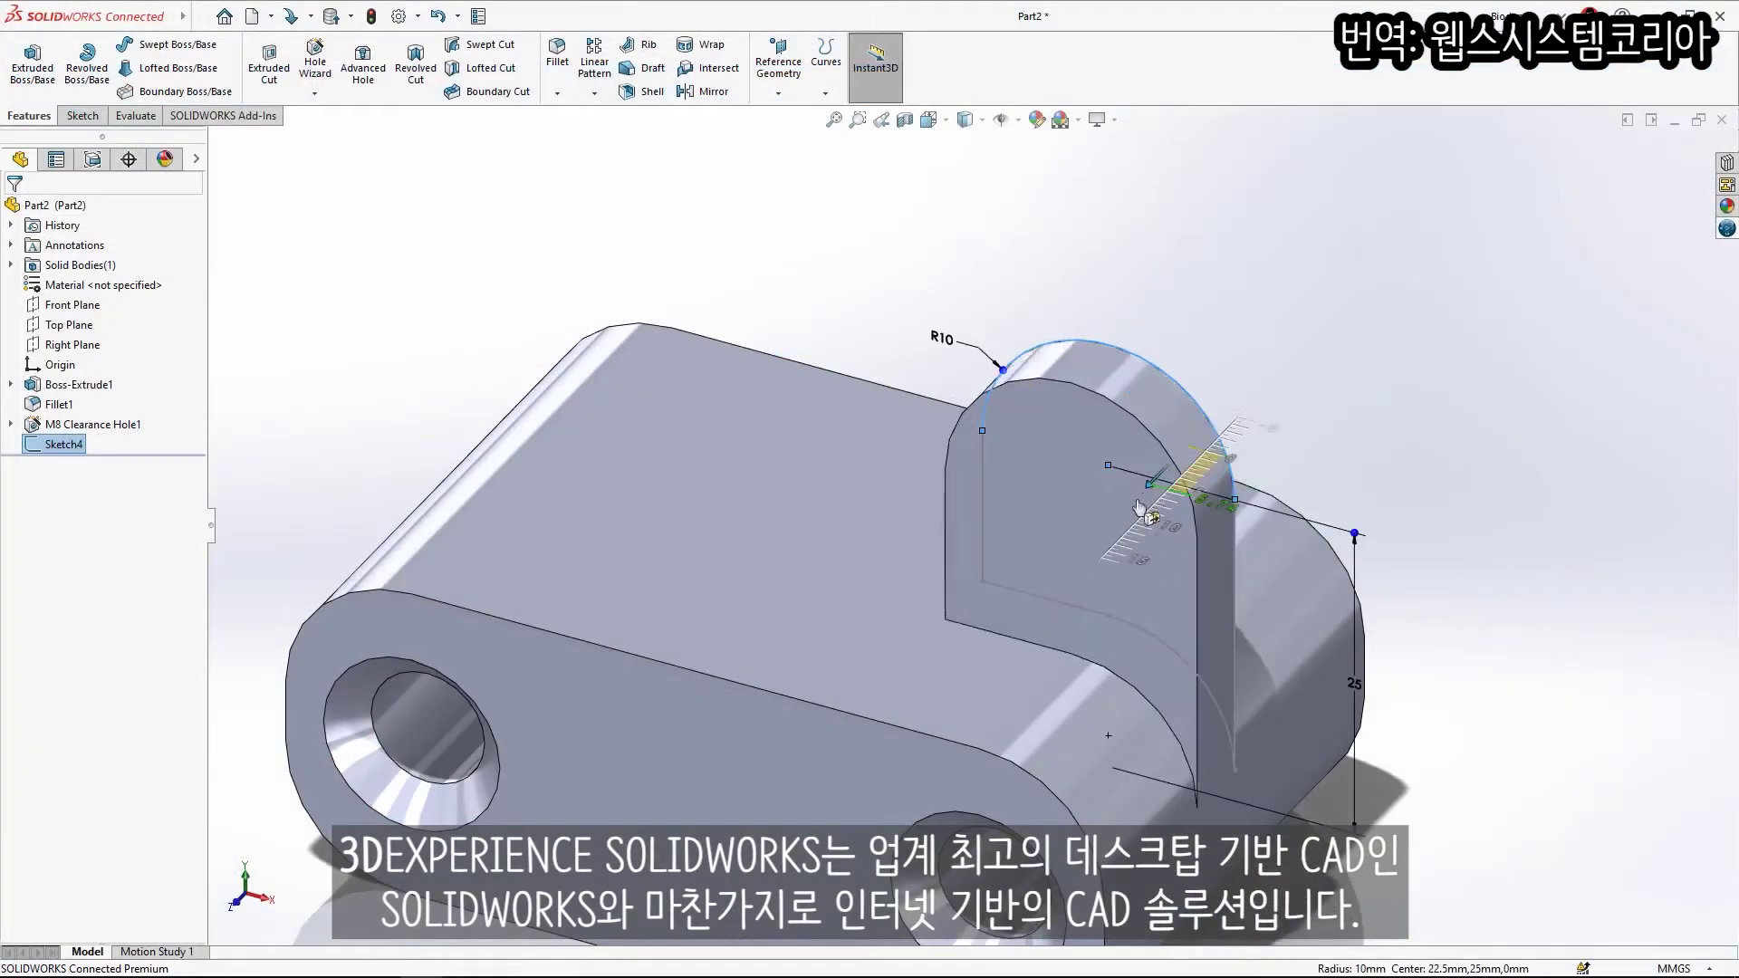
{"action": "left_click_drag", "start_coordinate": [1139, 507], "coordinate": [1106, 551]}
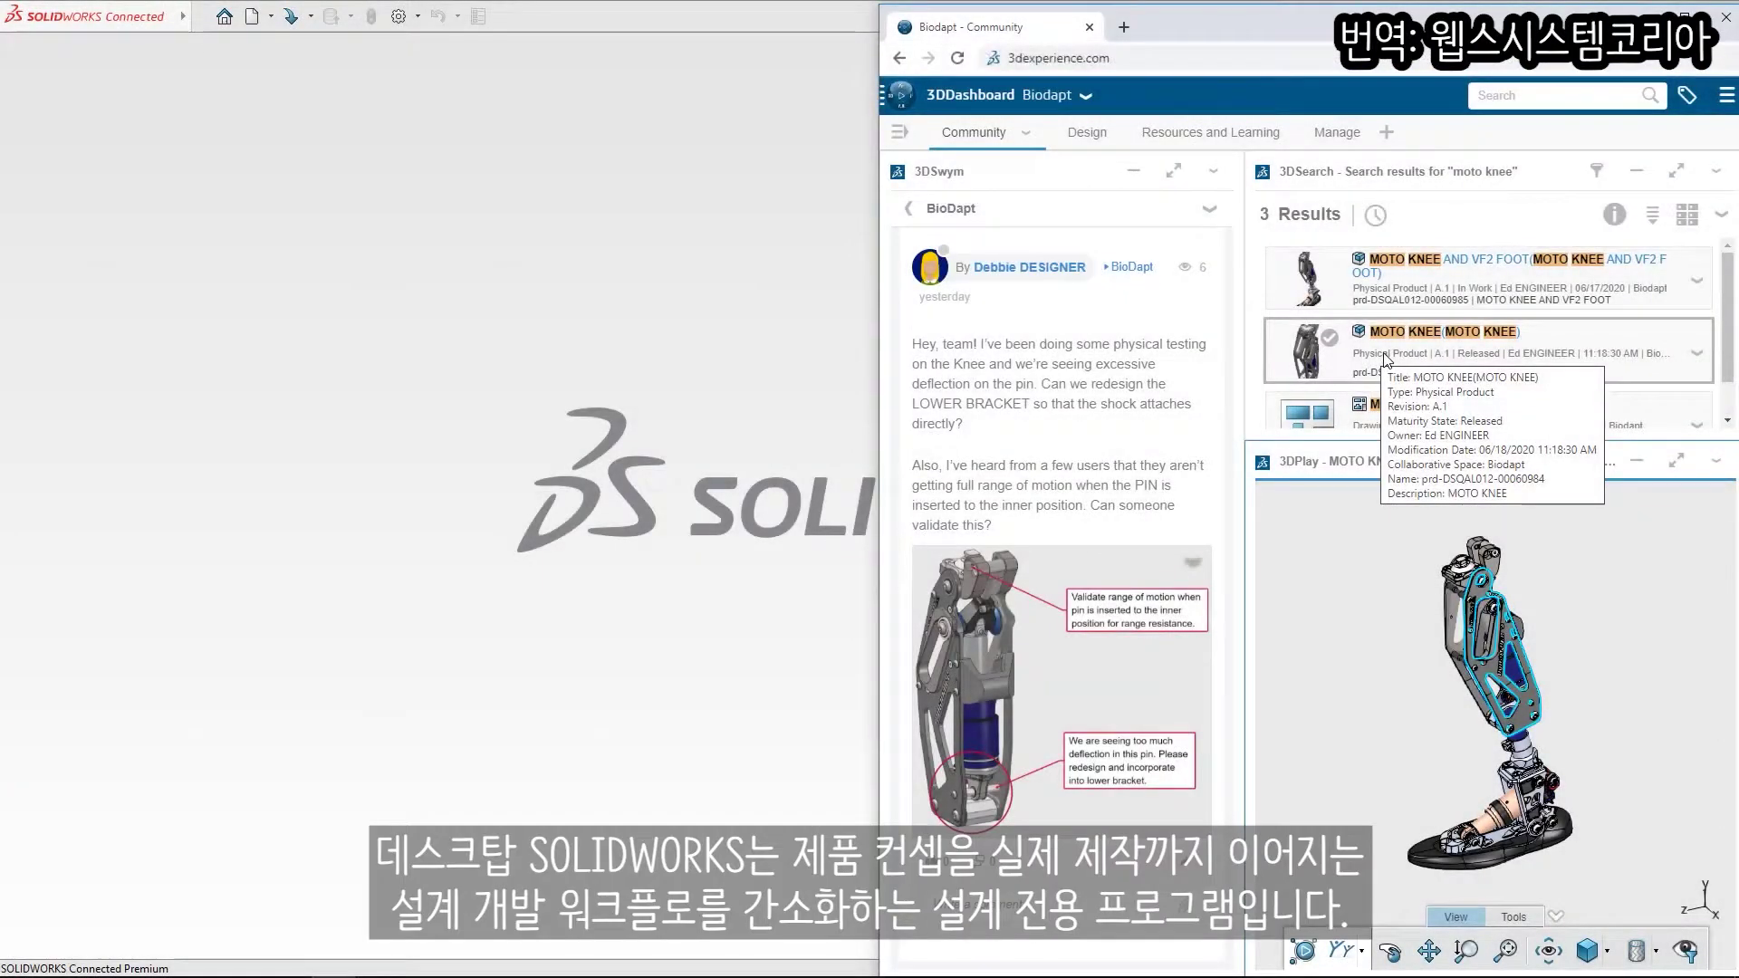
{"action": "left_click_drag", "start_coordinate": [1383, 360], "coordinate": [1142, 369]}
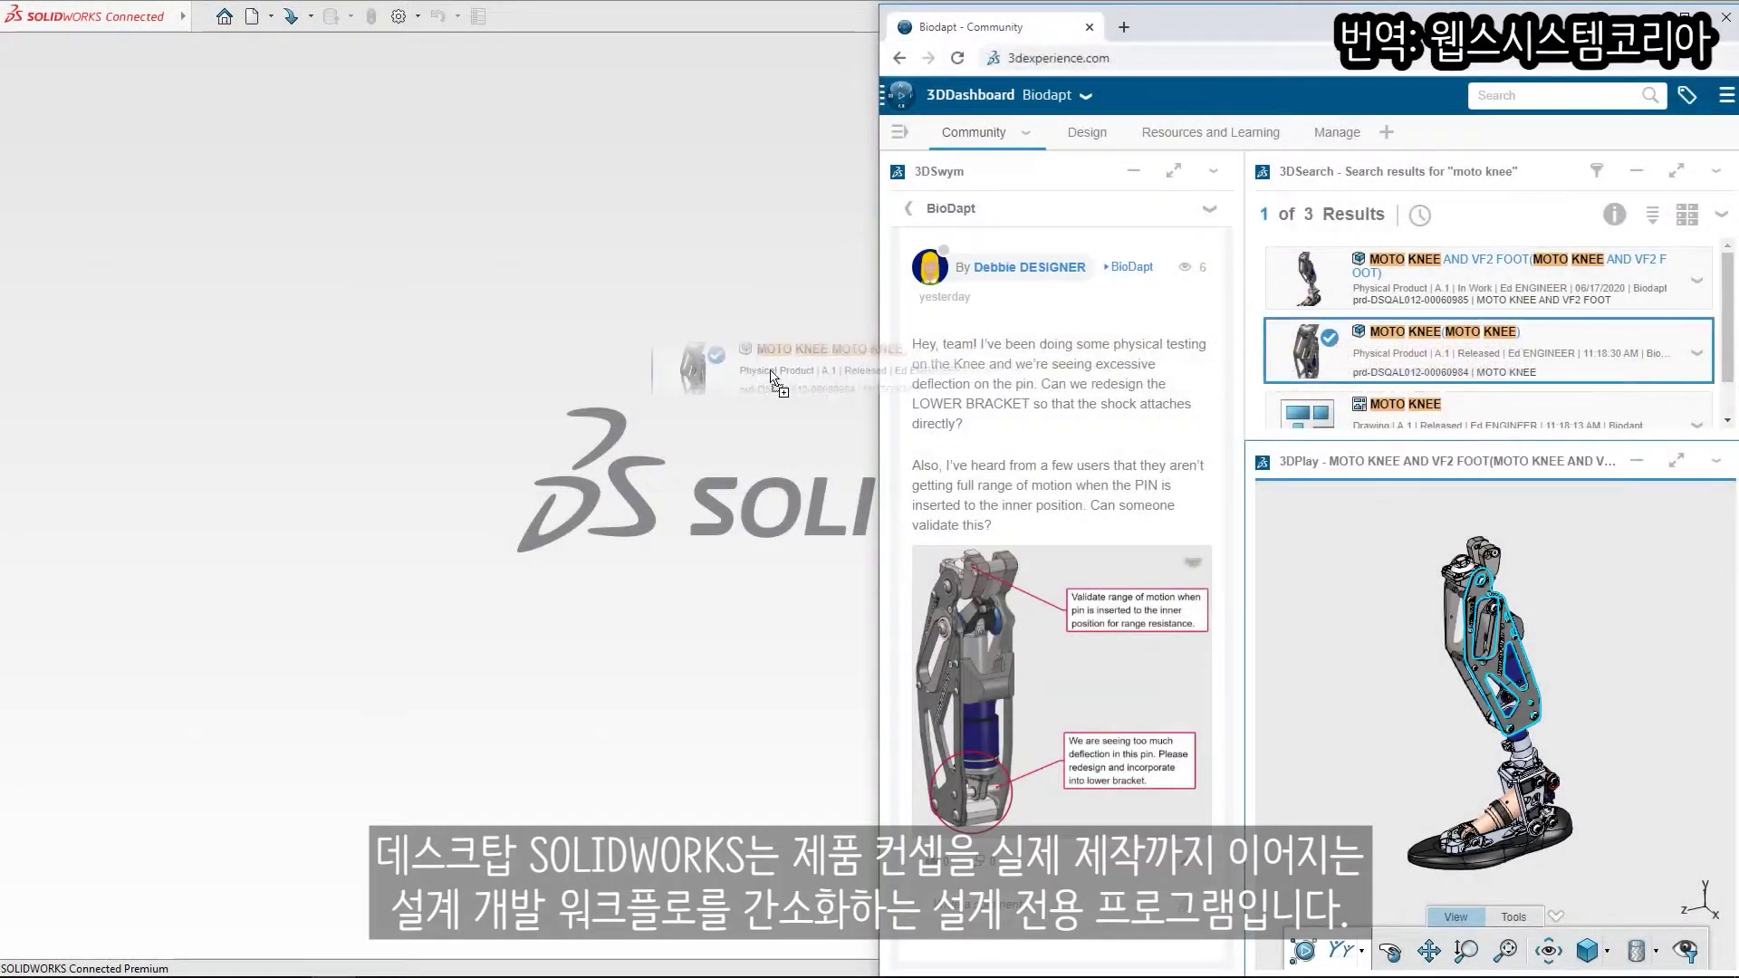
{"action": "left_click_drag", "start_coordinate": [770, 371], "coordinate": [769, 369]}
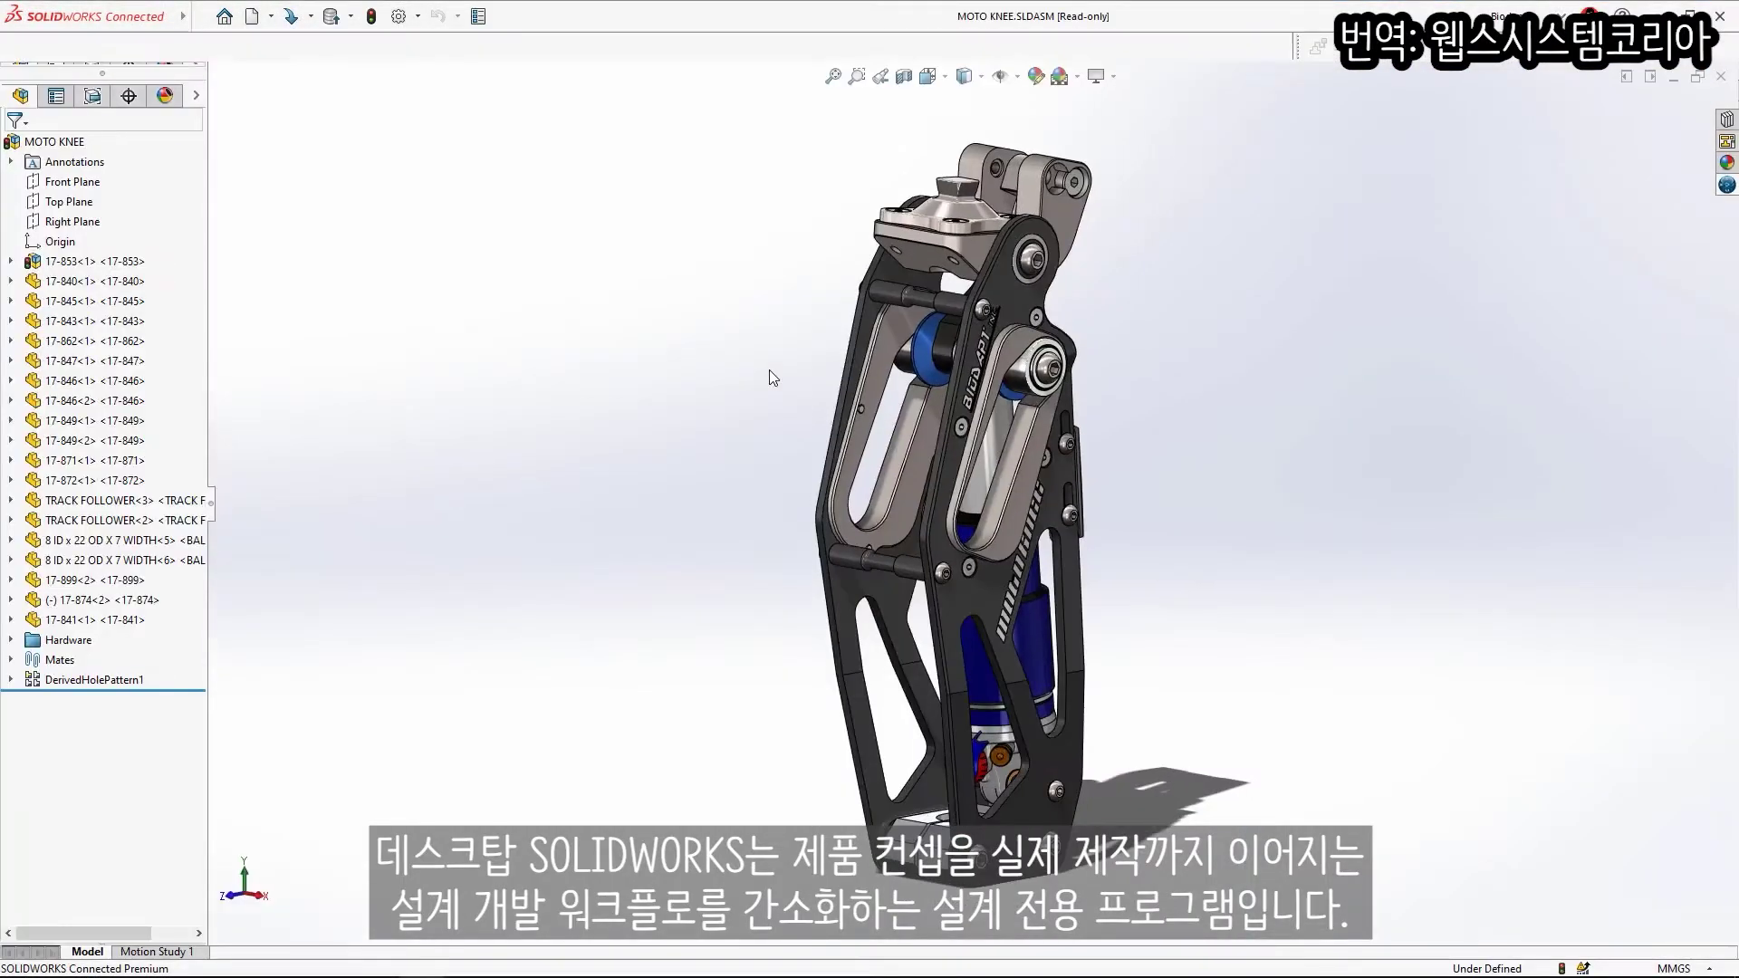
On Part2, extrude a line-and-tangent-arc tab to 27.19 and add a Hole Wizard hole at the arc centre
{"action": "left_click", "coordinate": [1029, 499]}
{"action": "middle_click_drag", "start_coordinate": [1029, 498], "coordinate": [579, 453]}
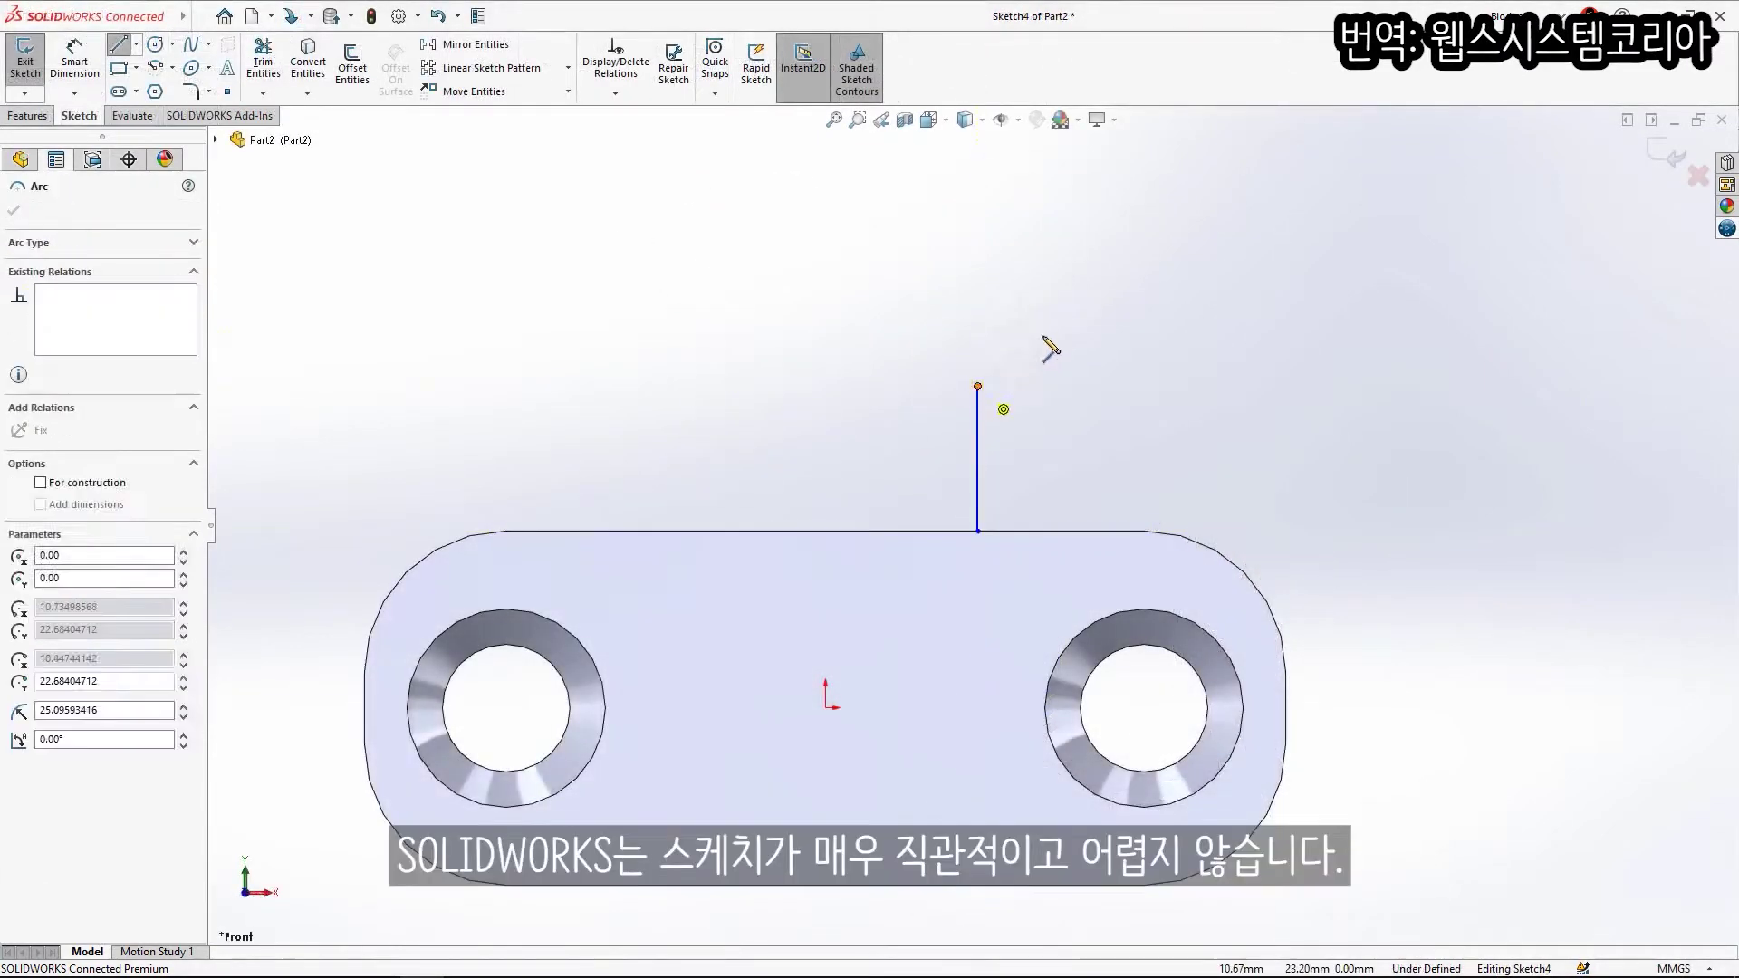
{"action": "left_click", "coordinate": [1281, 388]}
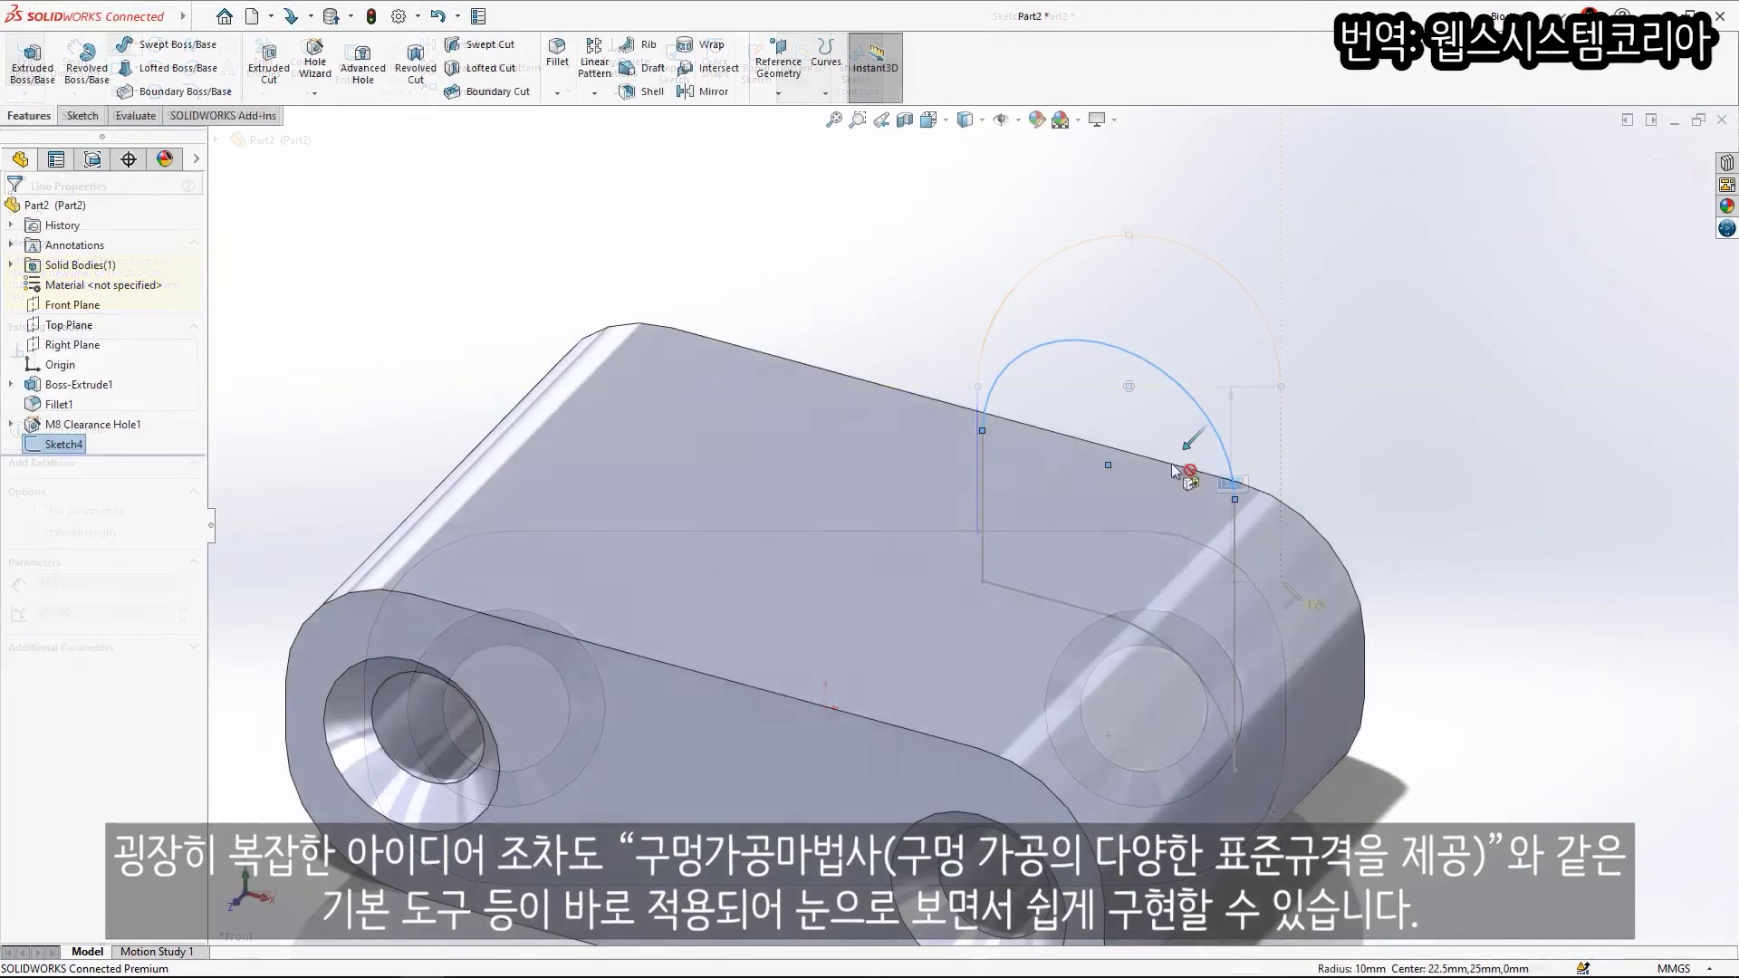
{"action": "mouse_move", "coordinate": [1174, 470]}
{"action": "left_mouse_down"}
{"action": "mouse_move", "coordinate": [1126, 497]}
{"action": "mouse_move", "coordinate": [1109, 540]}
{"action": "left_mouse_up"}
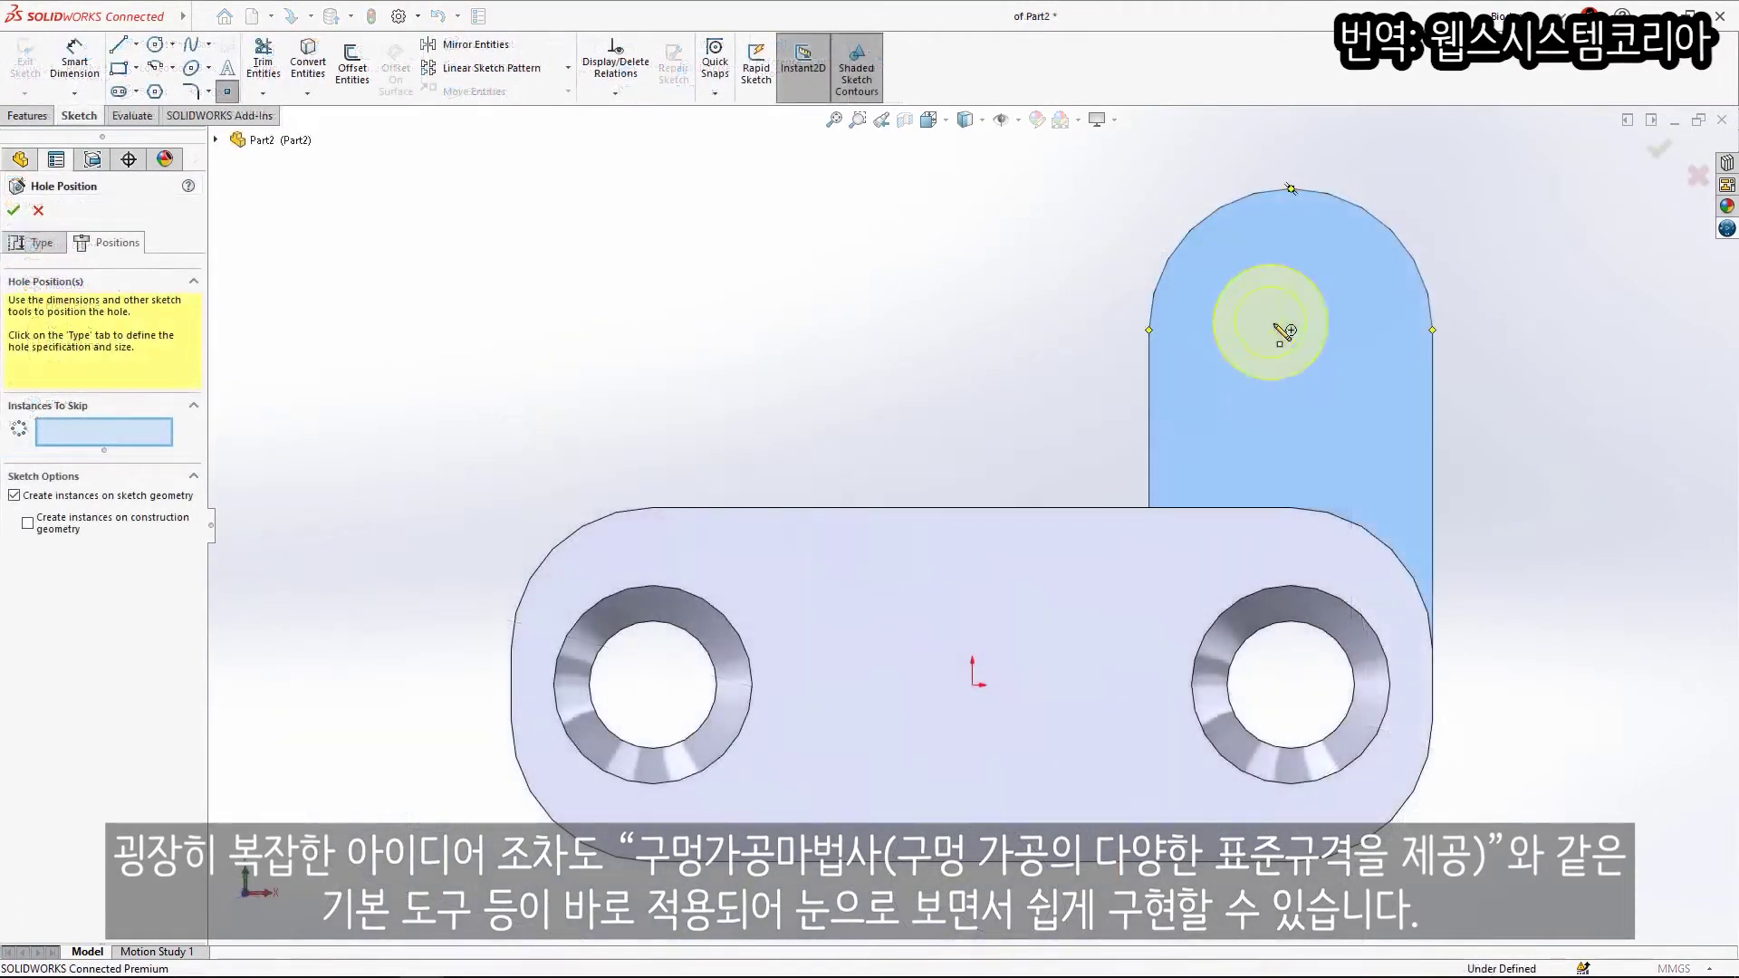
{"action": "left_click", "coordinate": [1290, 330]}
{"action": "right_click", "coordinate": [1292, 333]}
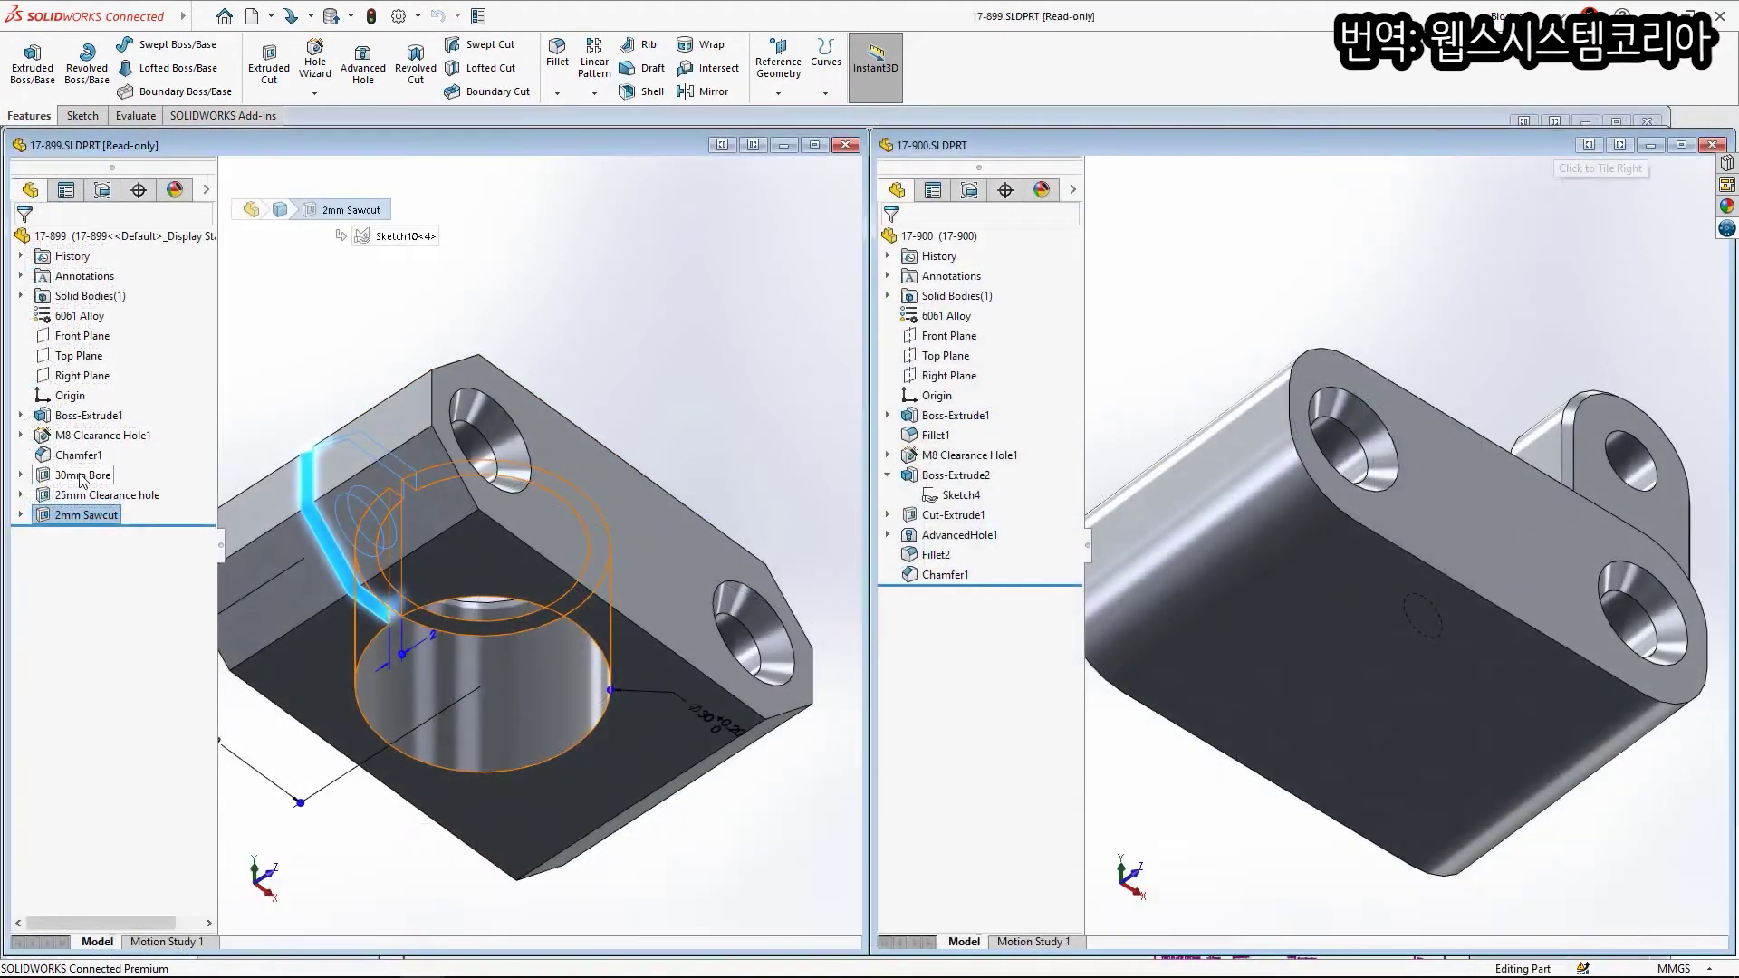
Copy the 30mm Bore, 25mm Clearance and 2mm Sawcut features from 17-899 onto part 17-900
{"action": "left_click", "coordinate": [82, 478], "text": "ctrl"}
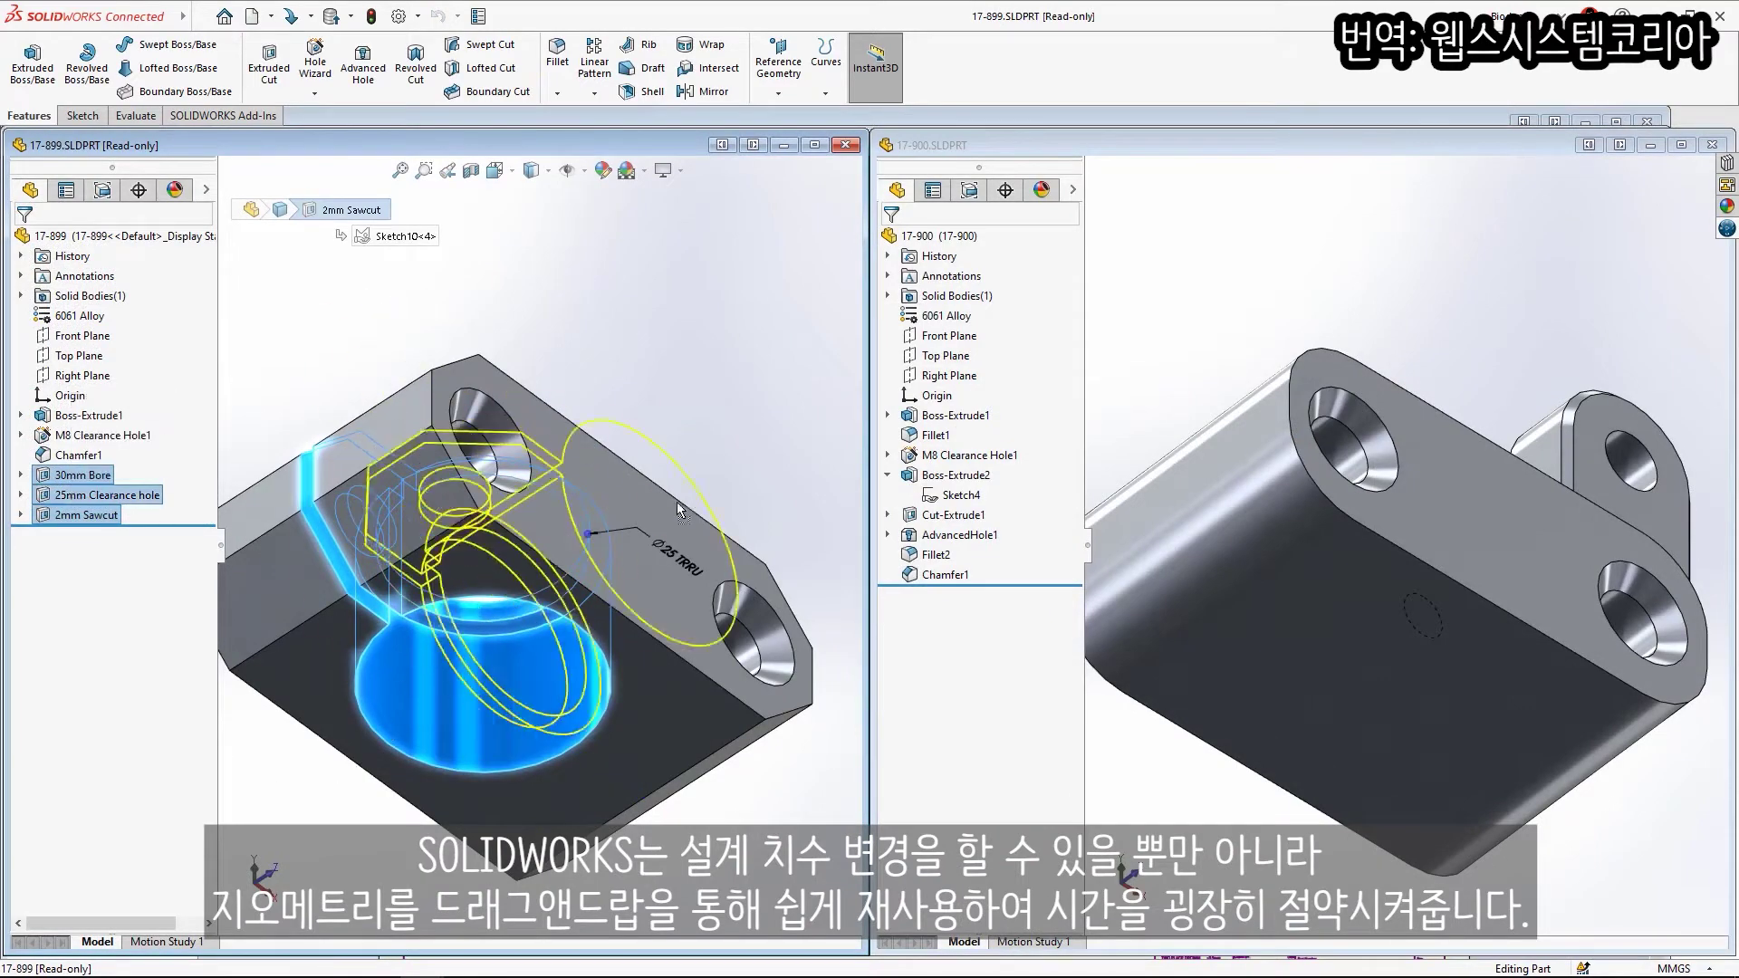
{"action": "left_click_drag", "start_coordinate": [1230, 598], "coordinate": [1318, 655]}
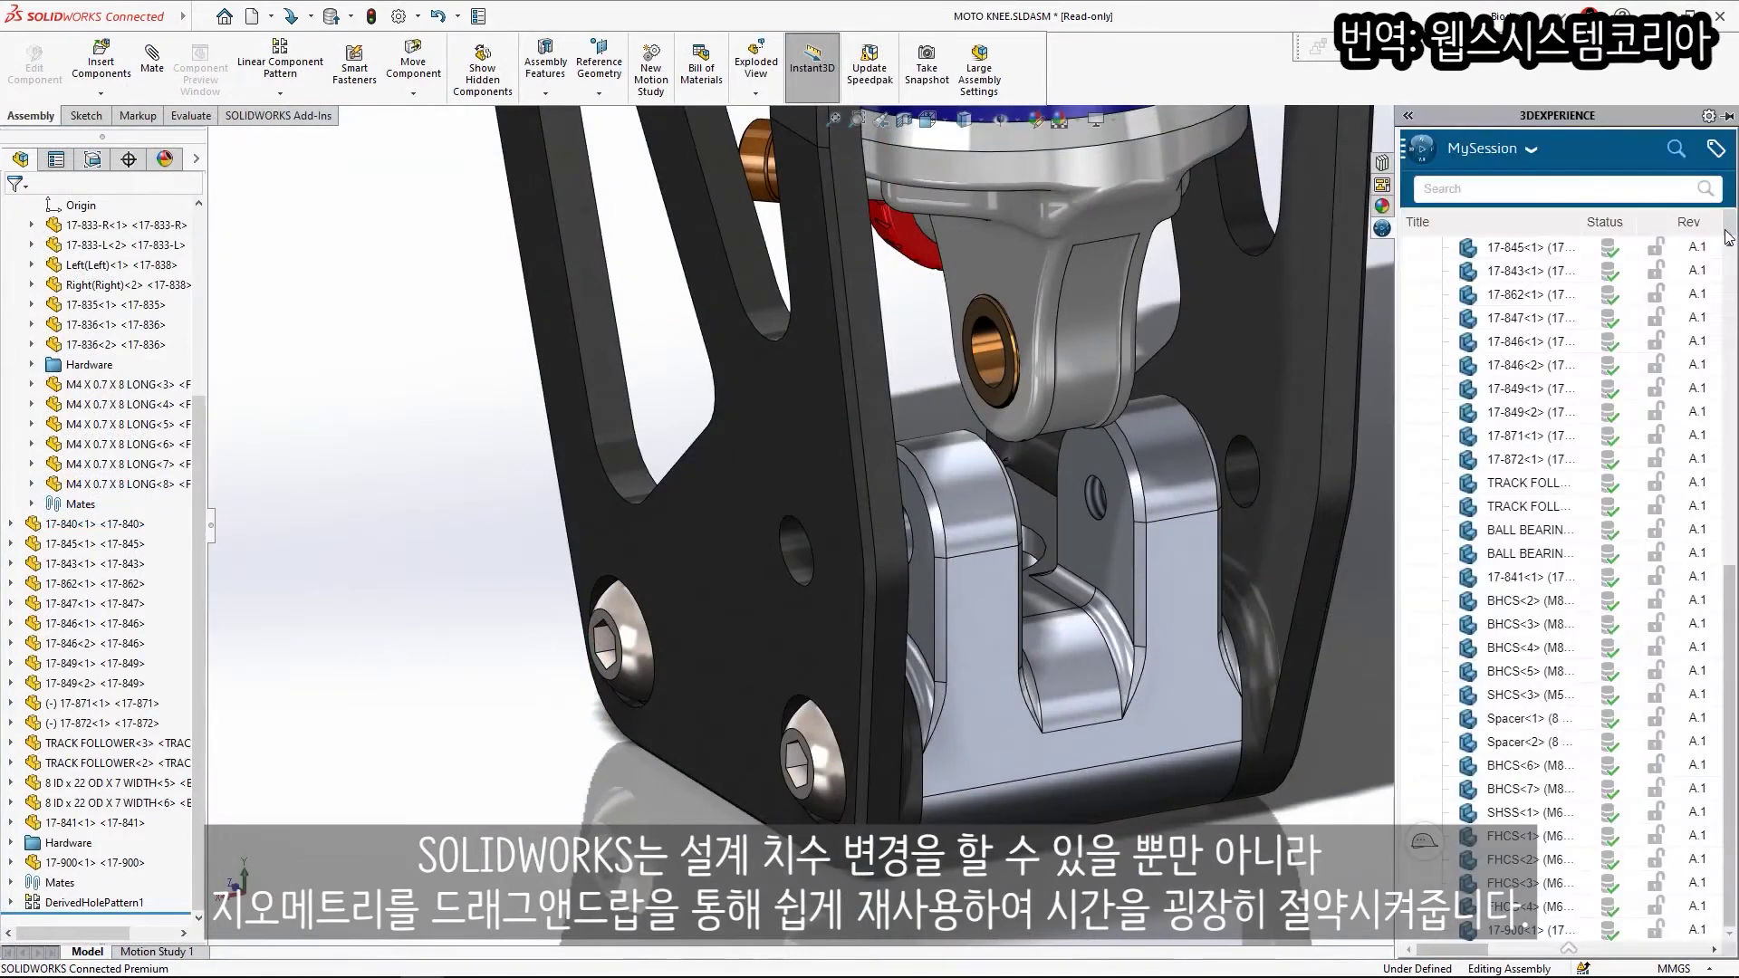
Search the platform for SHOULDER M6 25 and insert the first M6x1 X 25 shoulder screw into the clevis hole
{"action": "left_click", "coordinate": [1530, 188]}
{"action": "type", "text": "SHOULDER M6"}
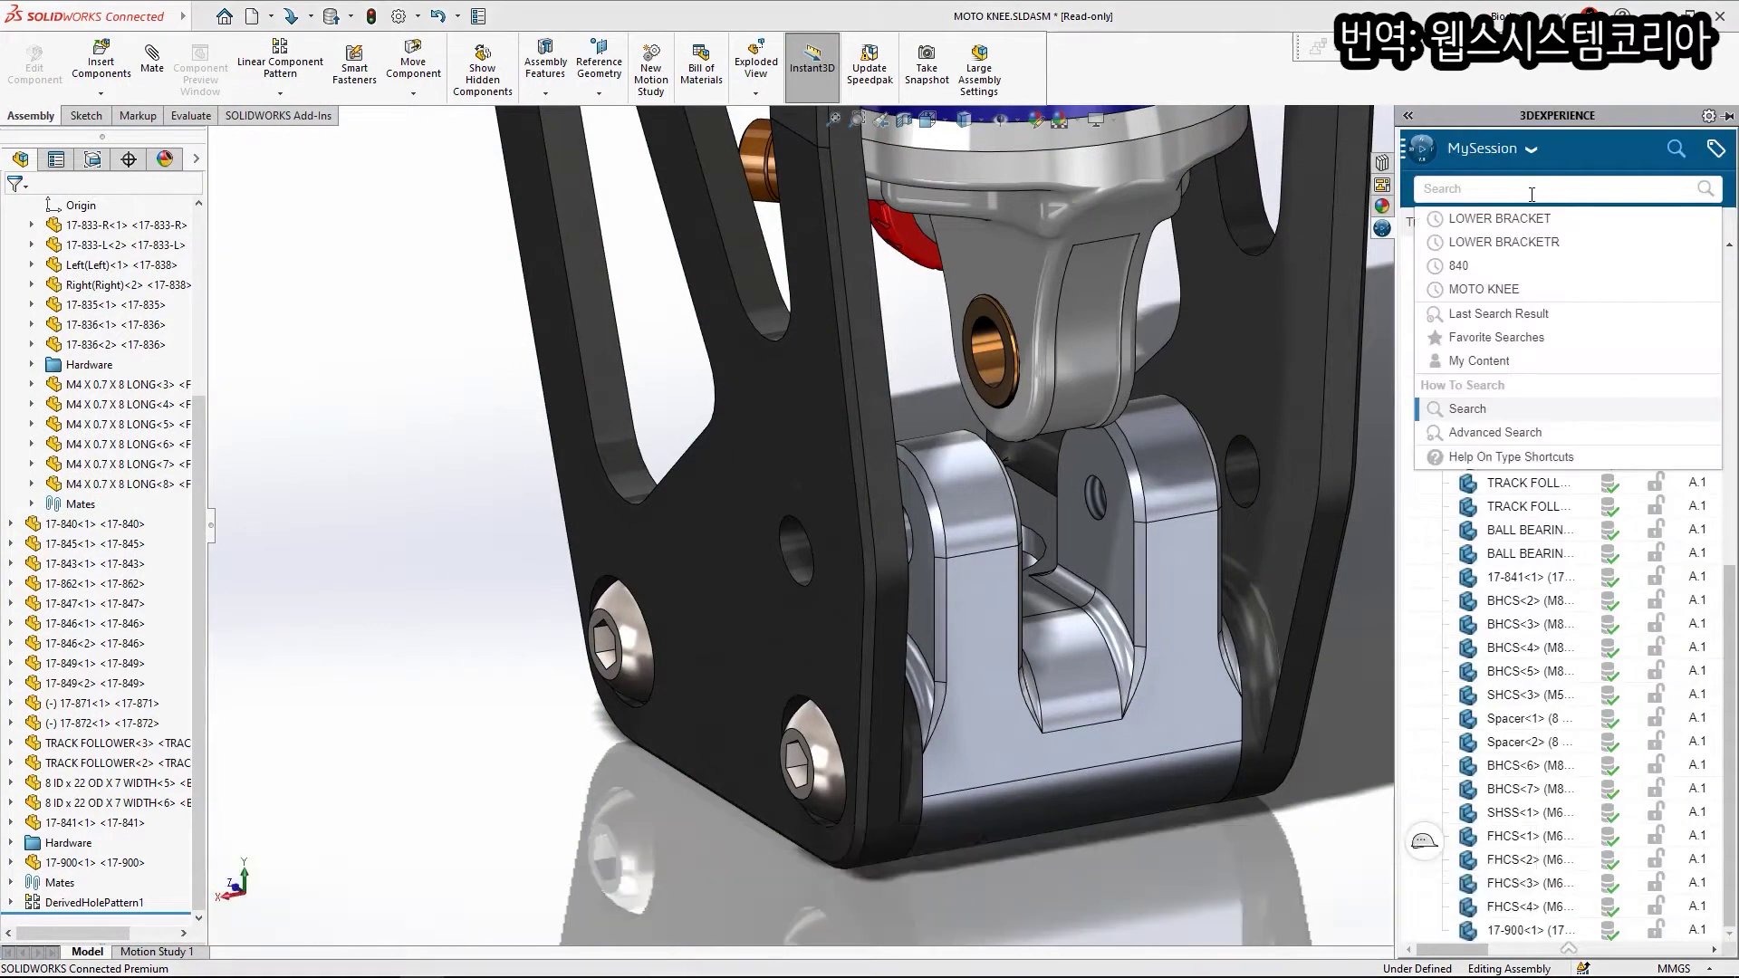
{"action": "key", "text": "Return"}
{"action": "type", "text": "25"}
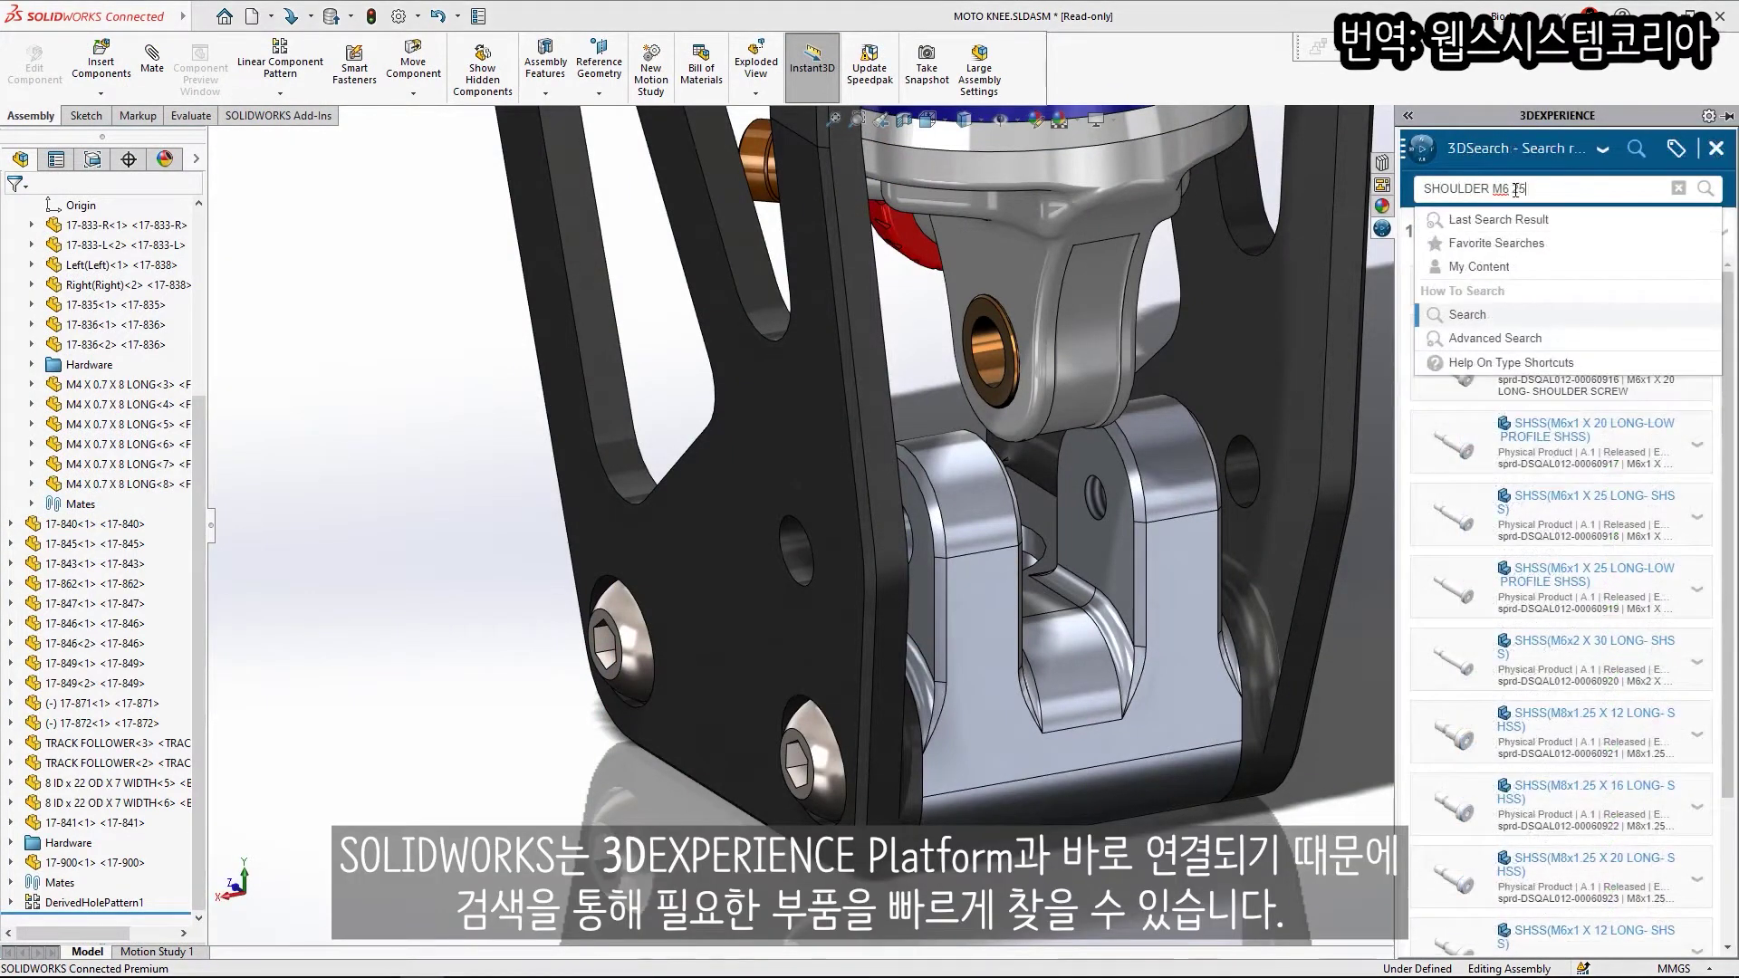
{"action": "key", "text": "Return"}
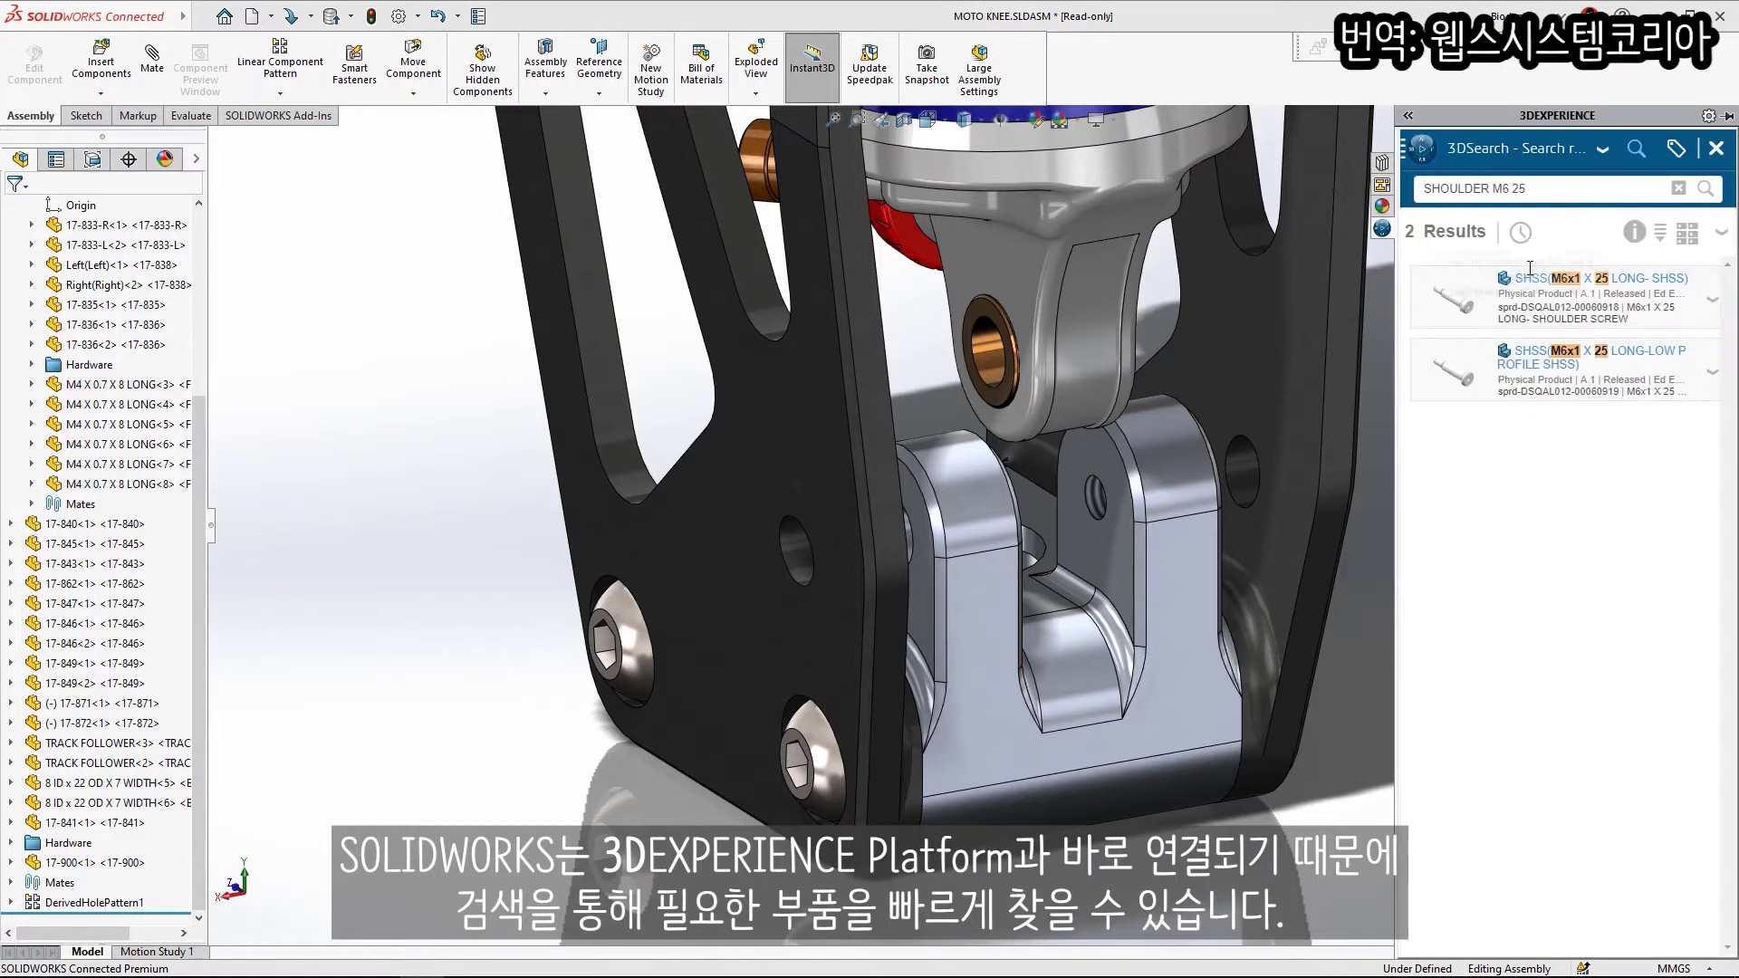
{"action": "left_click", "coordinate": [1539, 299]}
{"action": "left_click_drag", "start_coordinate": [1540, 299], "coordinate": [1390, 727]}
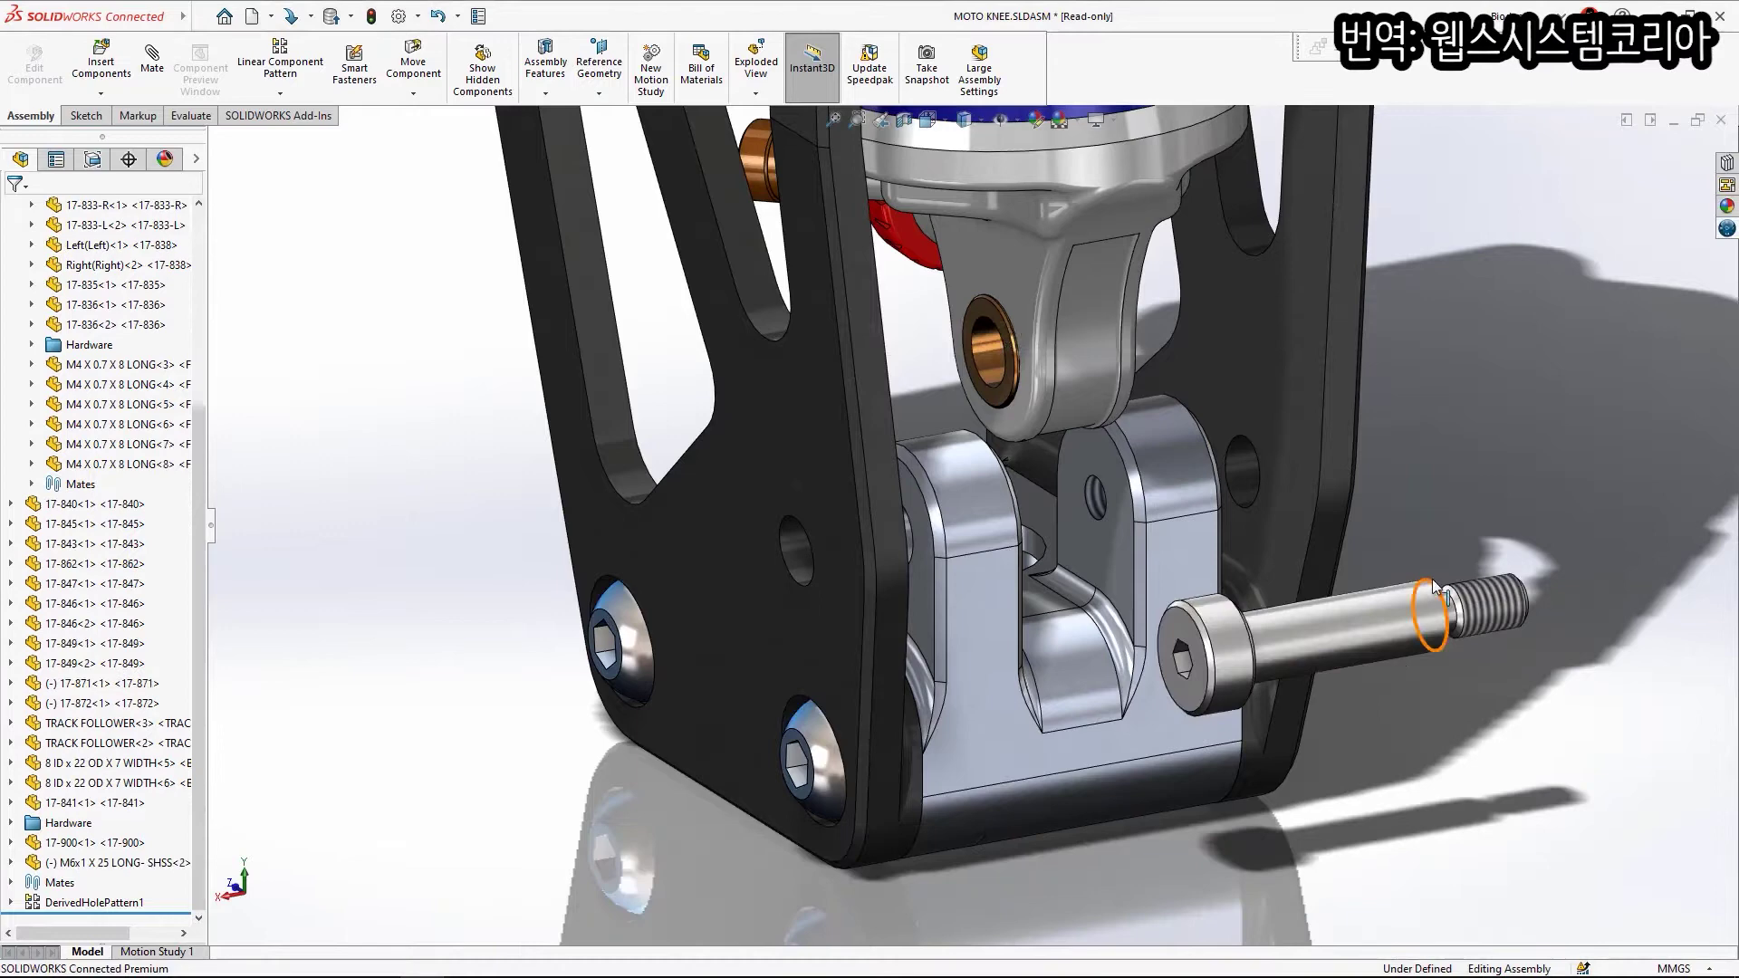
{"action": "left_click_drag", "start_coordinate": [1433, 589], "coordinate": [1107, 502]}
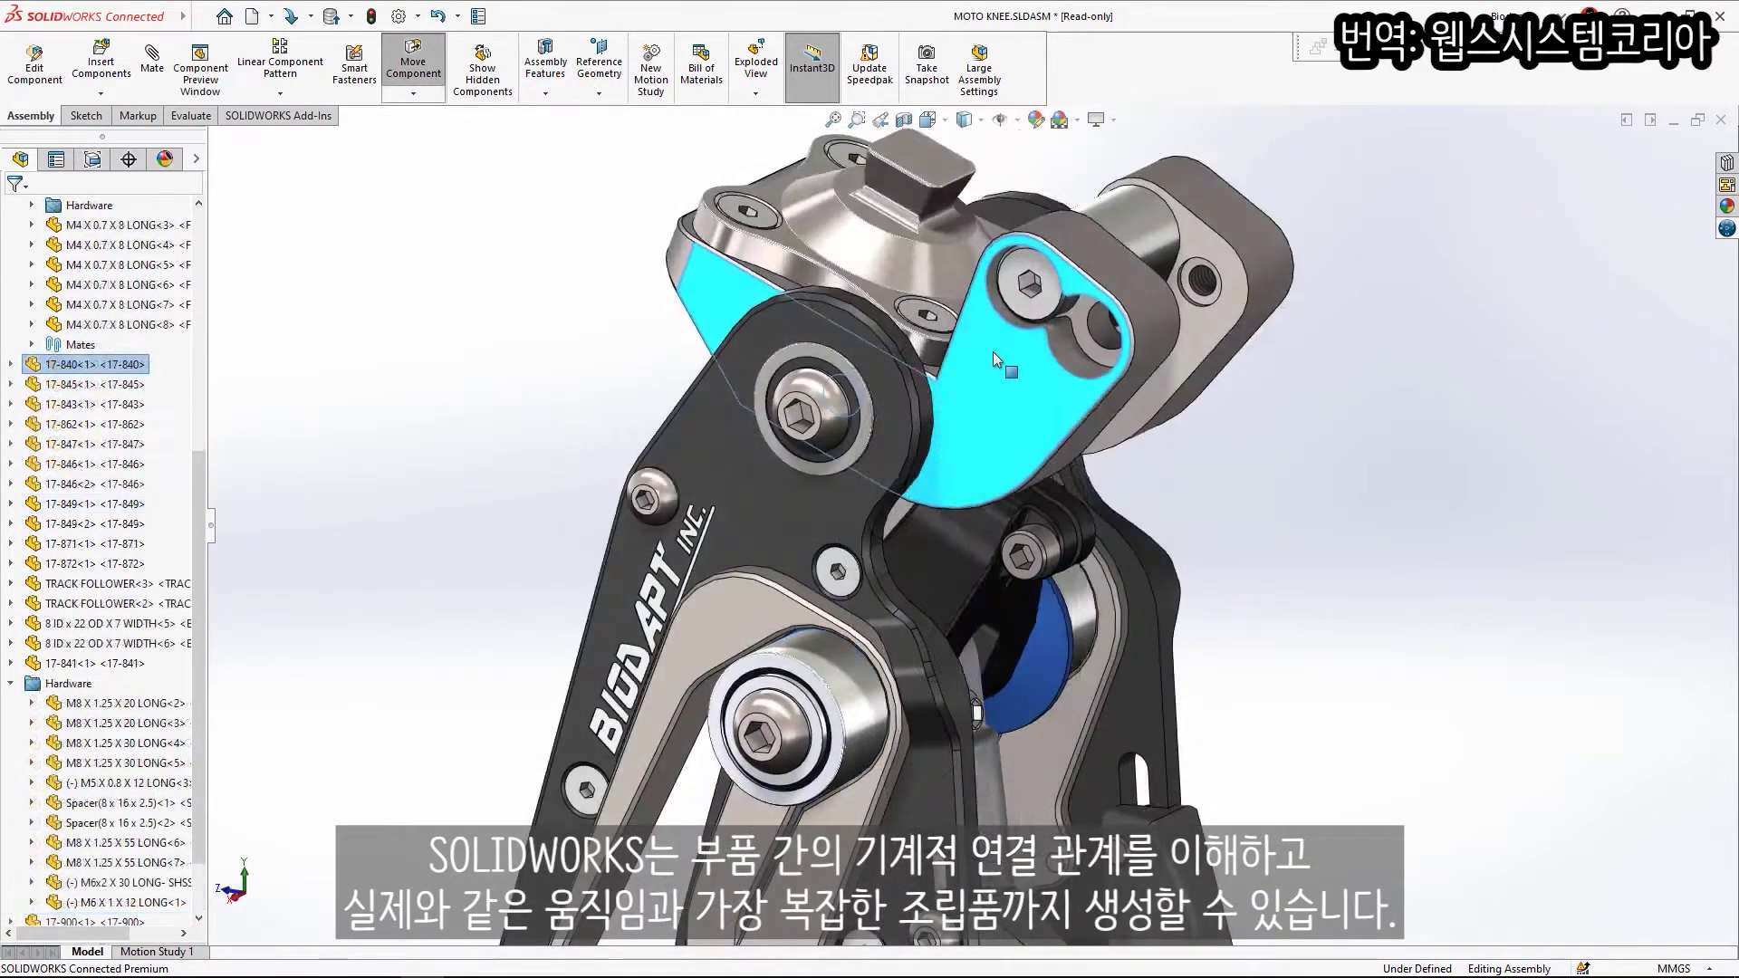
Flex the knee linkage with Move Component and cut the assembly open in a section view
{"action": "left_click_drag", "start_coordinate": [1008, 364], "coordinate": [1025, 395]}
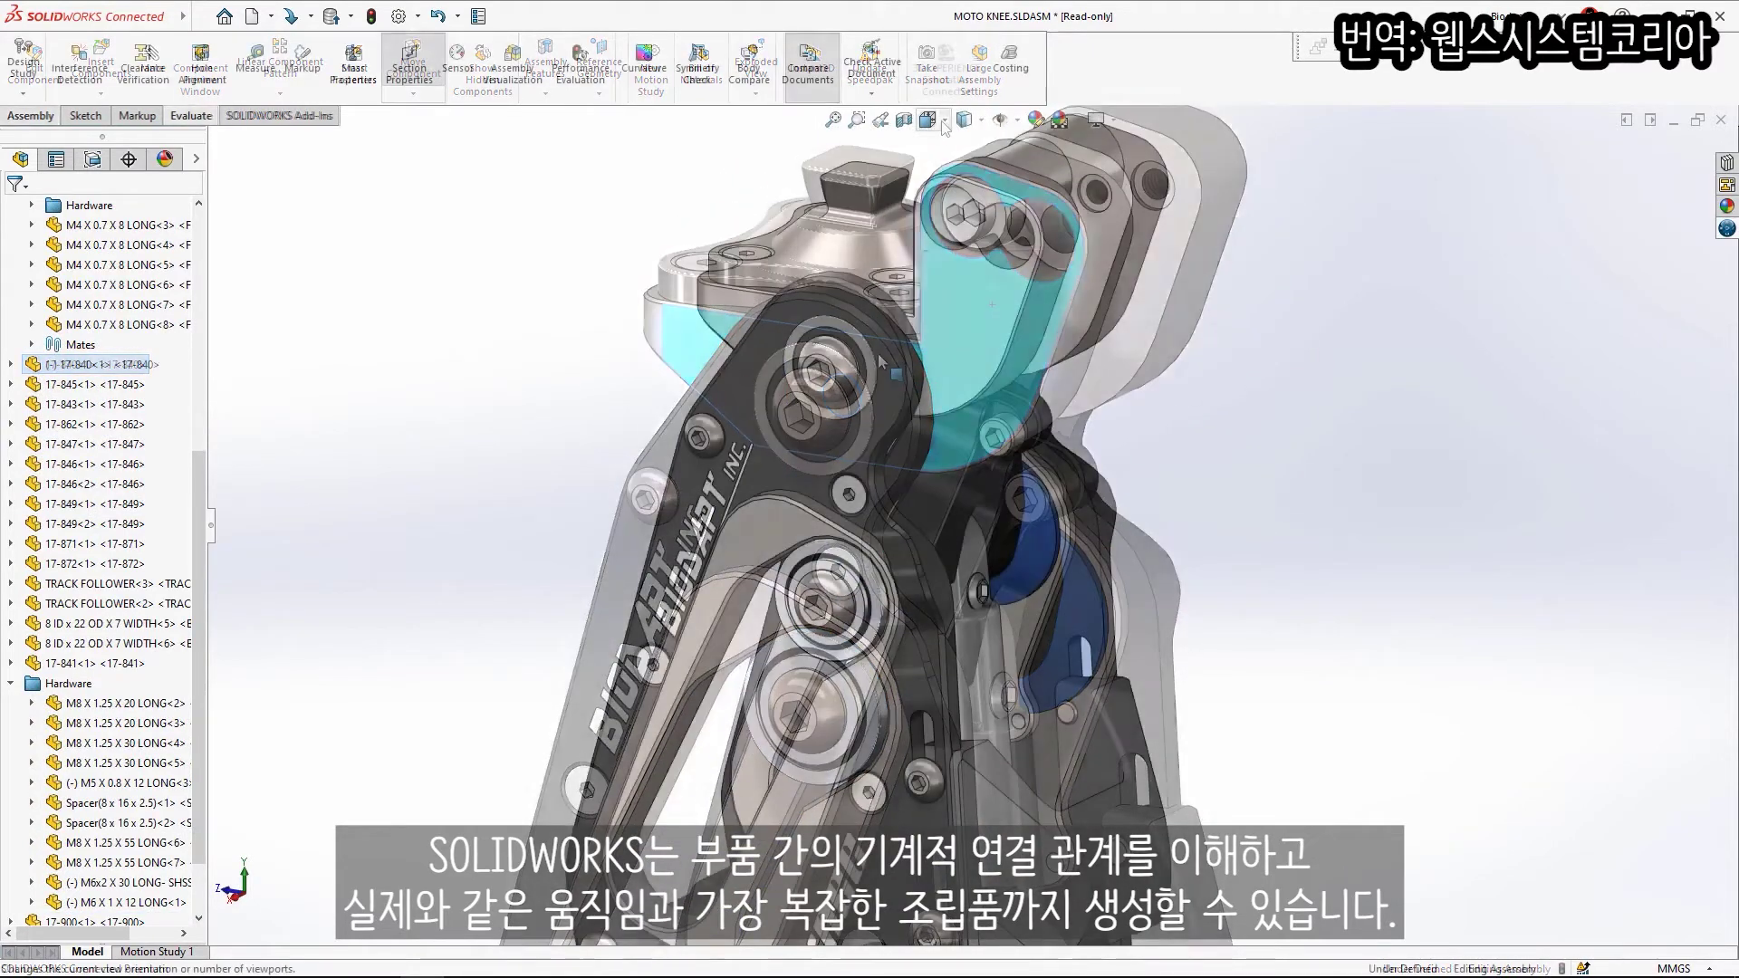
{"action": "left_click", "coordinate": [928, 120]}
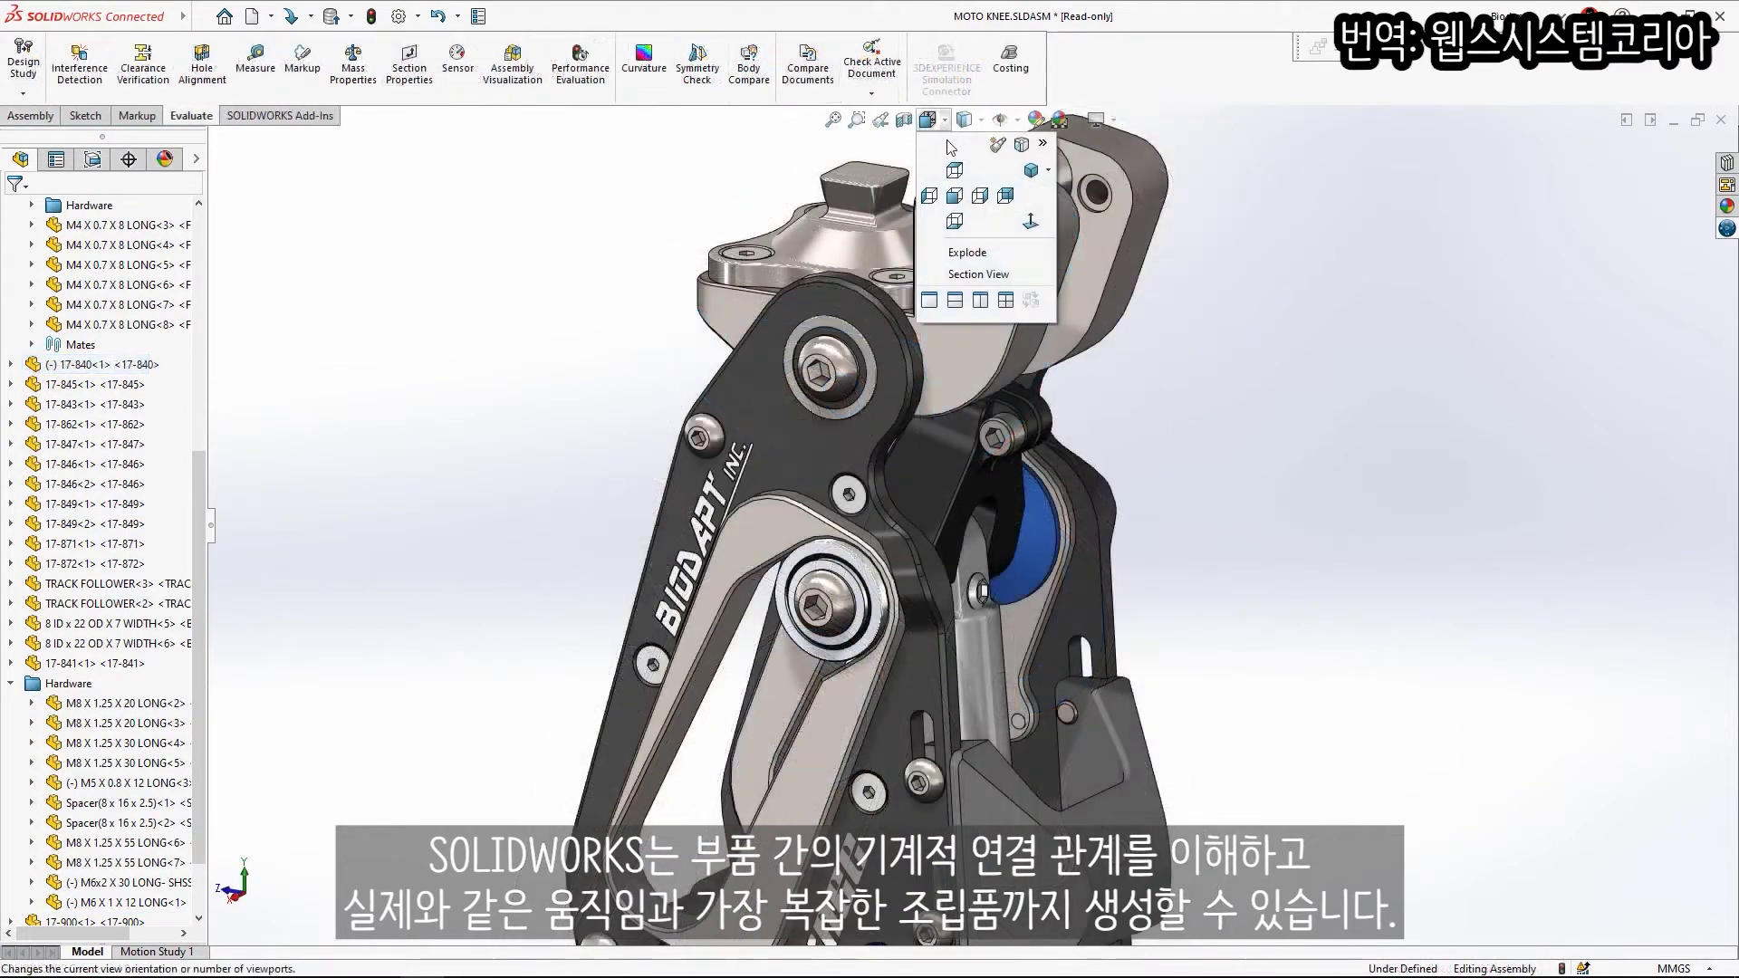
{"action": "left_click", "coordinate": [966, 274]}
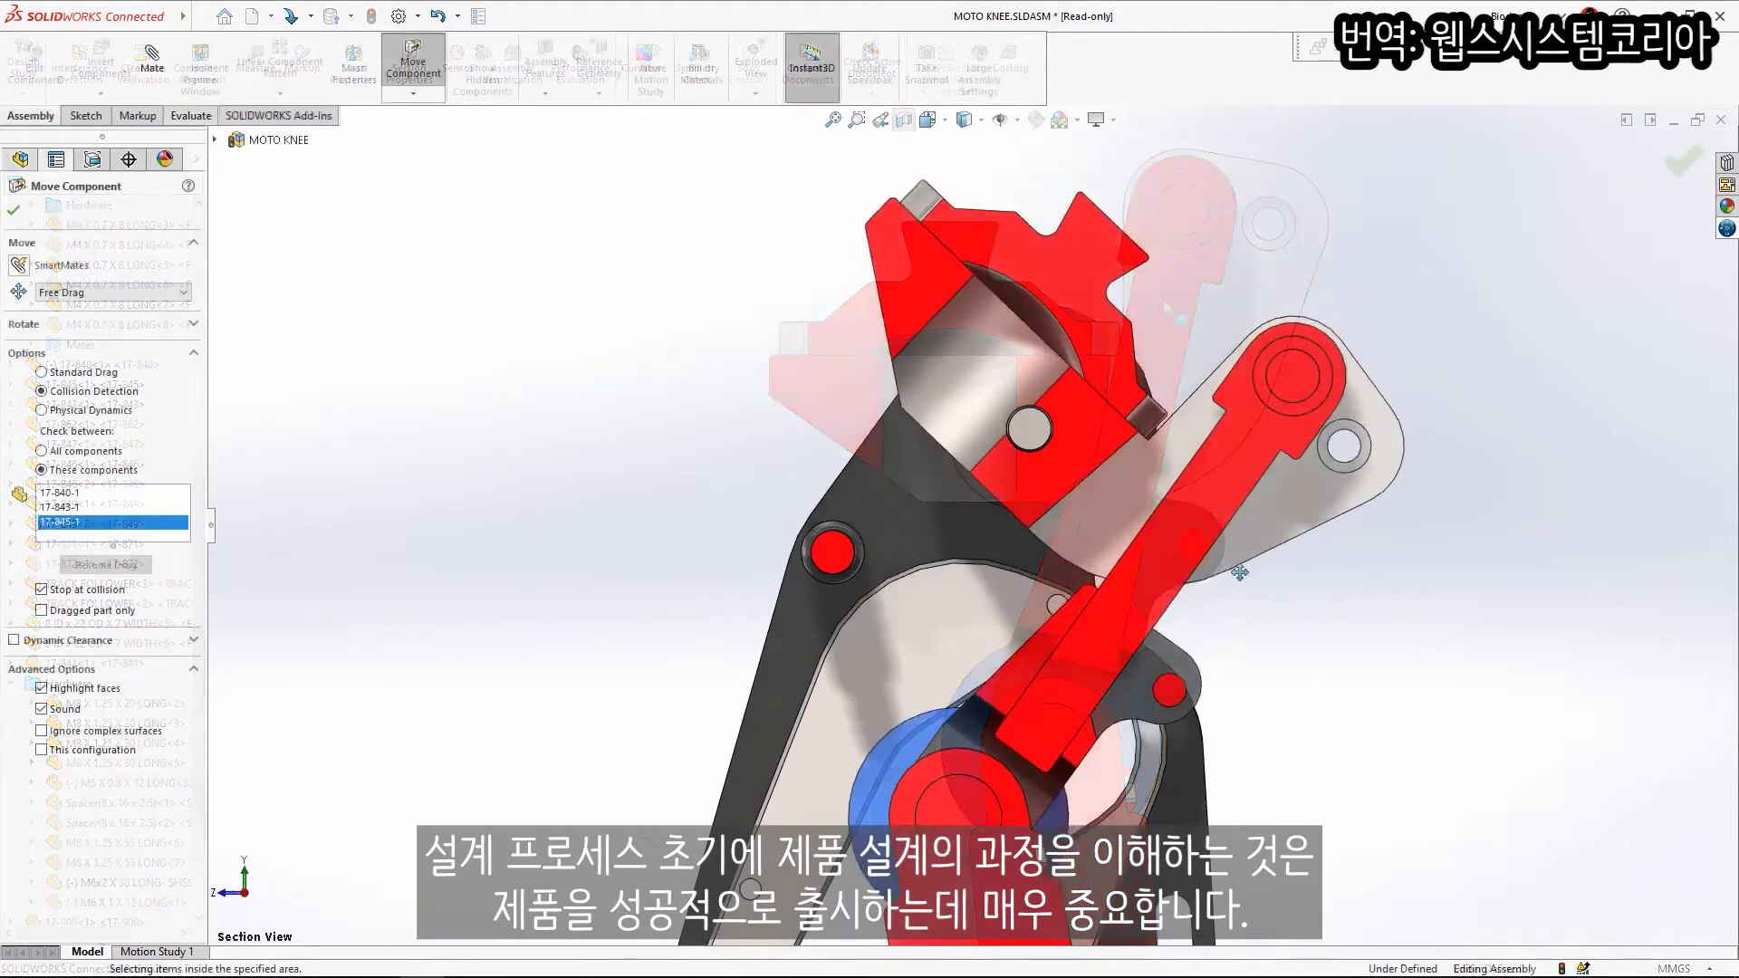
{"action": "left_click_drag", "start_coordinate": [1205, 425], "coordinate": [1216, 365]}
{"action": "left_click_drag", "start_coordinate": [1260, 457], "coordinate": [1253, 513]}
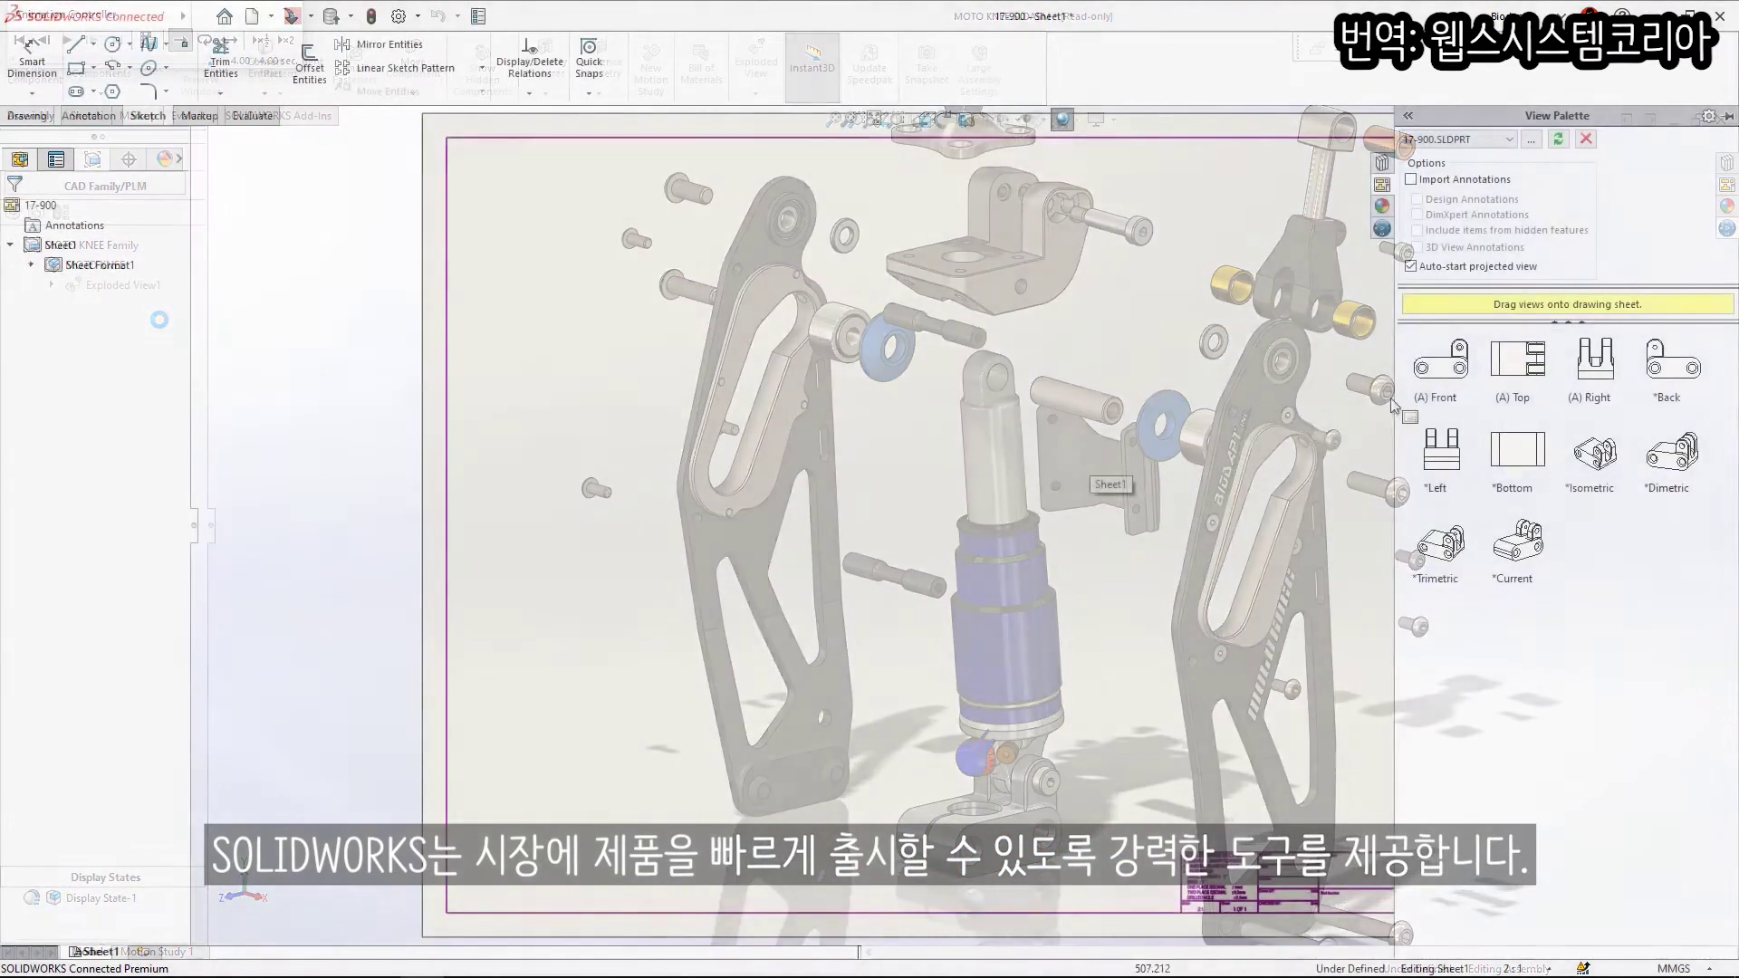
Place the bracket front and top views from the View Palette, then add section view A-A left of the front view
{"action": "mouse_move", "coordinate": [1393, 405]}
{"action": "left_mouse_down"}
{"action": "mouse_move", "coordinate": [1028, 521]}
{"action": "mouse_move", "coordinate": [756, 666]}
{"action": "left_mouse_up"}
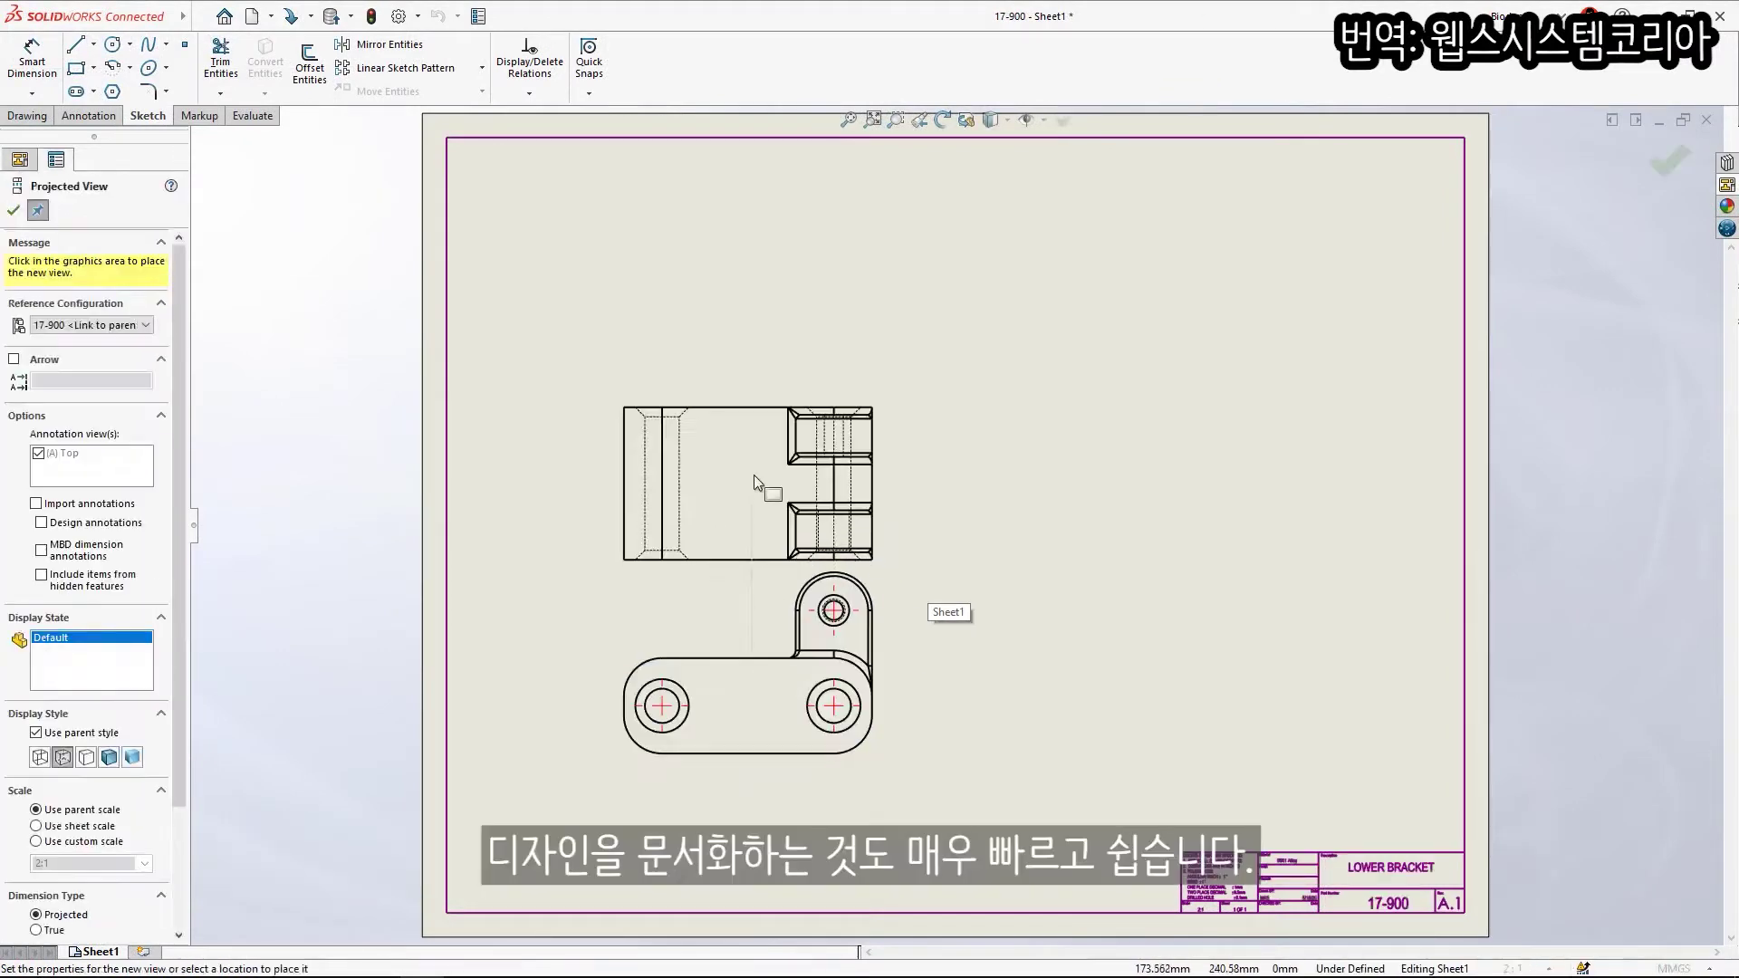
{"action": "left_click", "coordinate": [751, 362]}
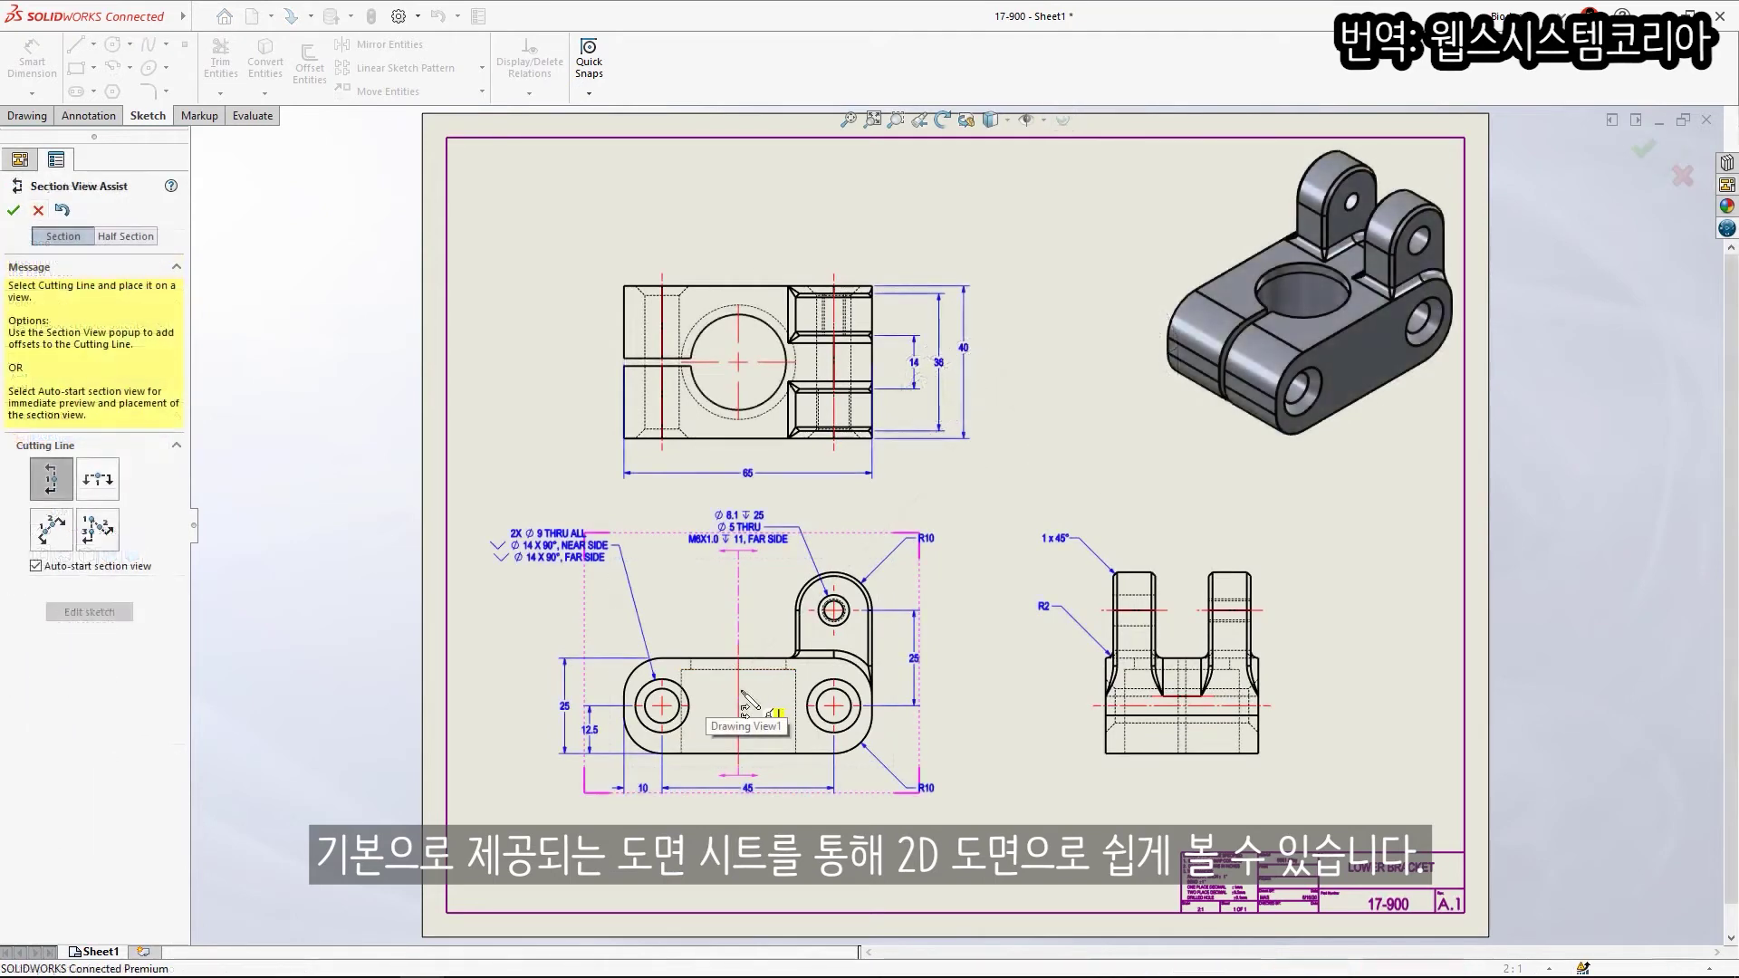
{"action": "left_click", "coordinate": [740, 692]}
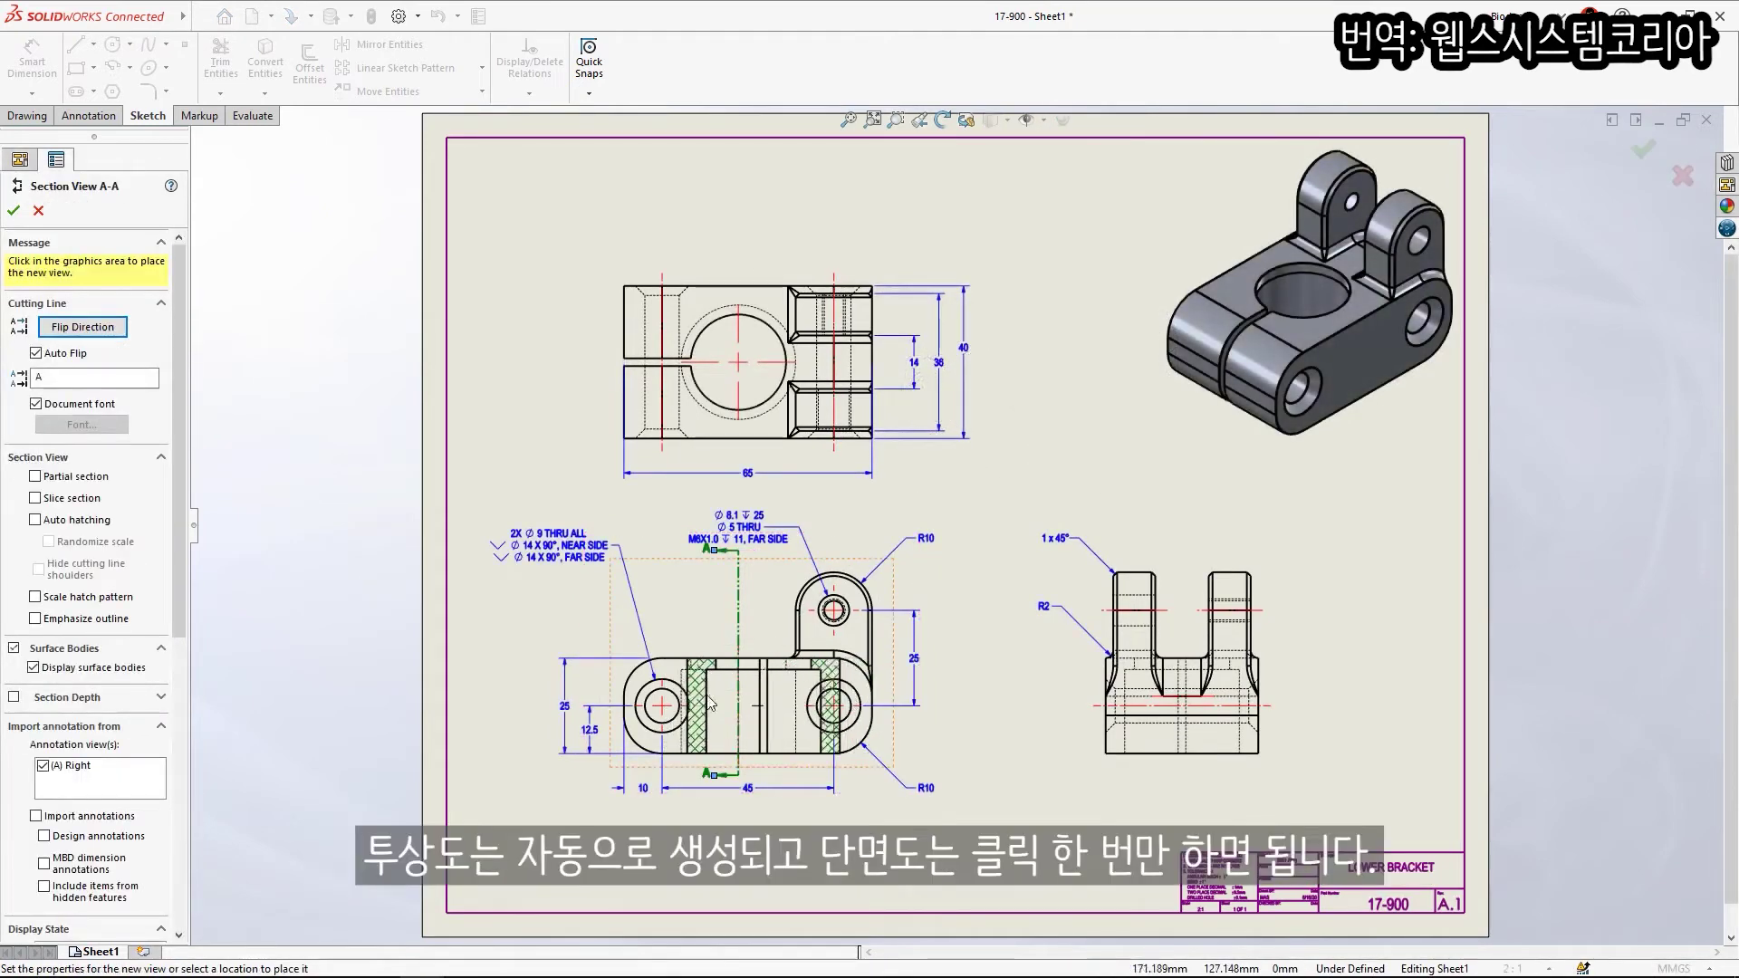
{"action": "left_click", "coordinate": [378, 681]}
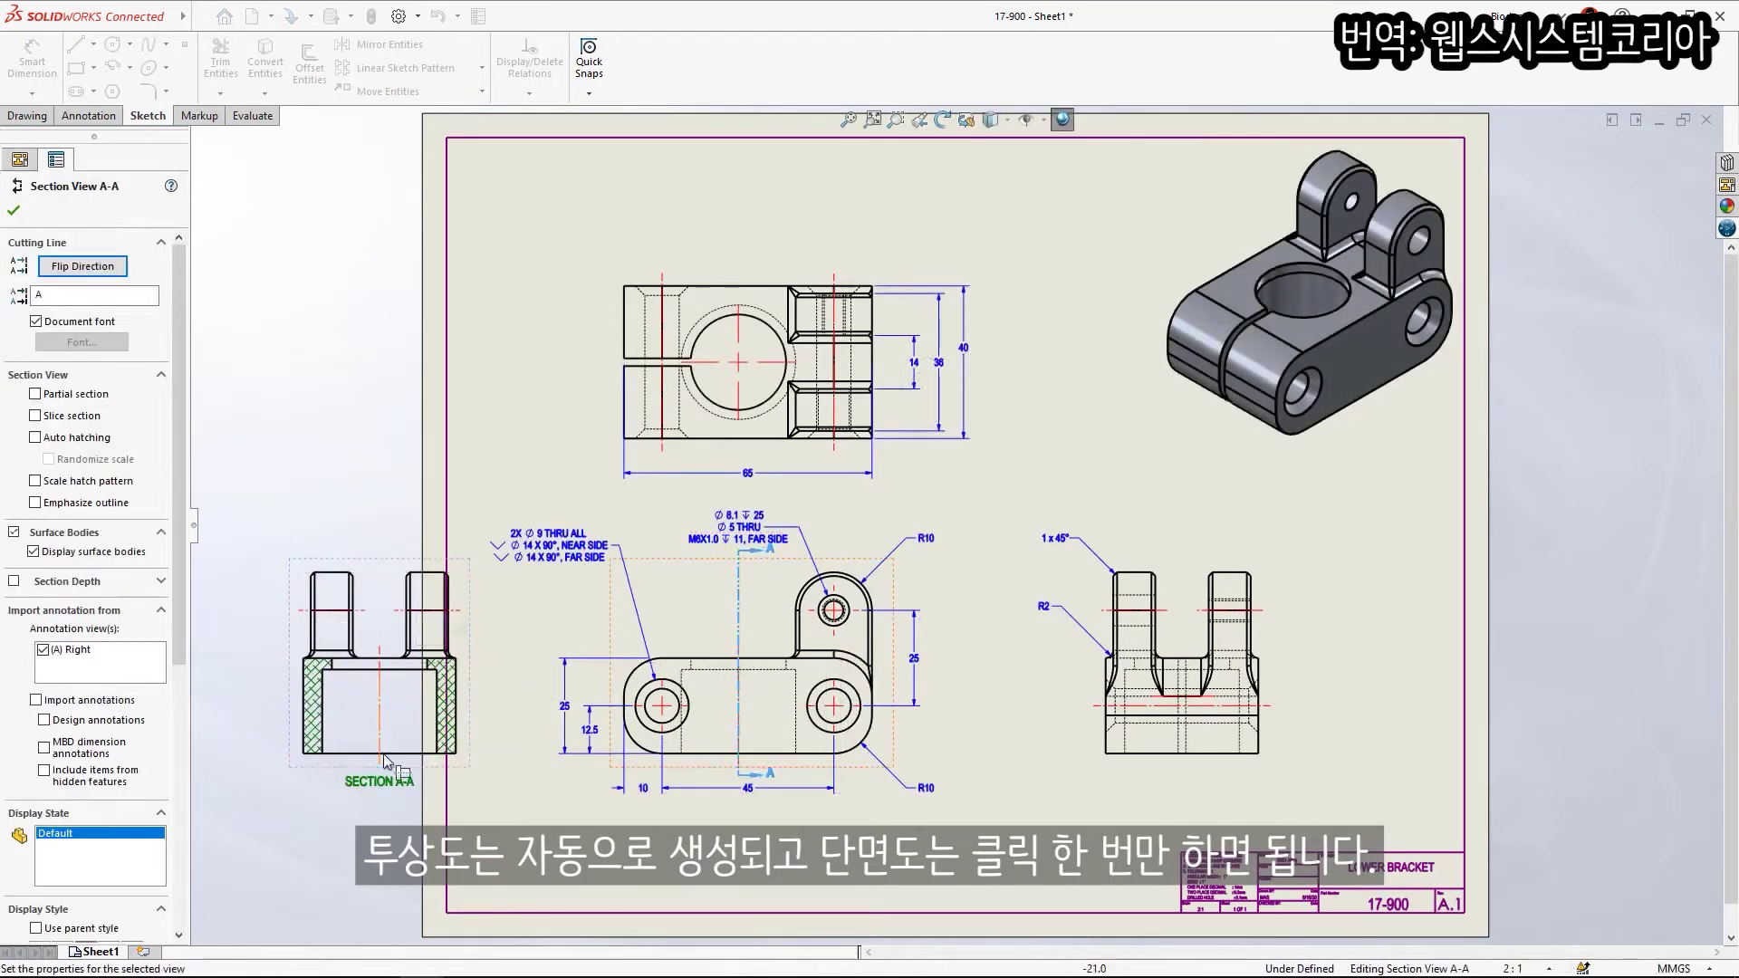
{"action": "key", "text": "Escape"}
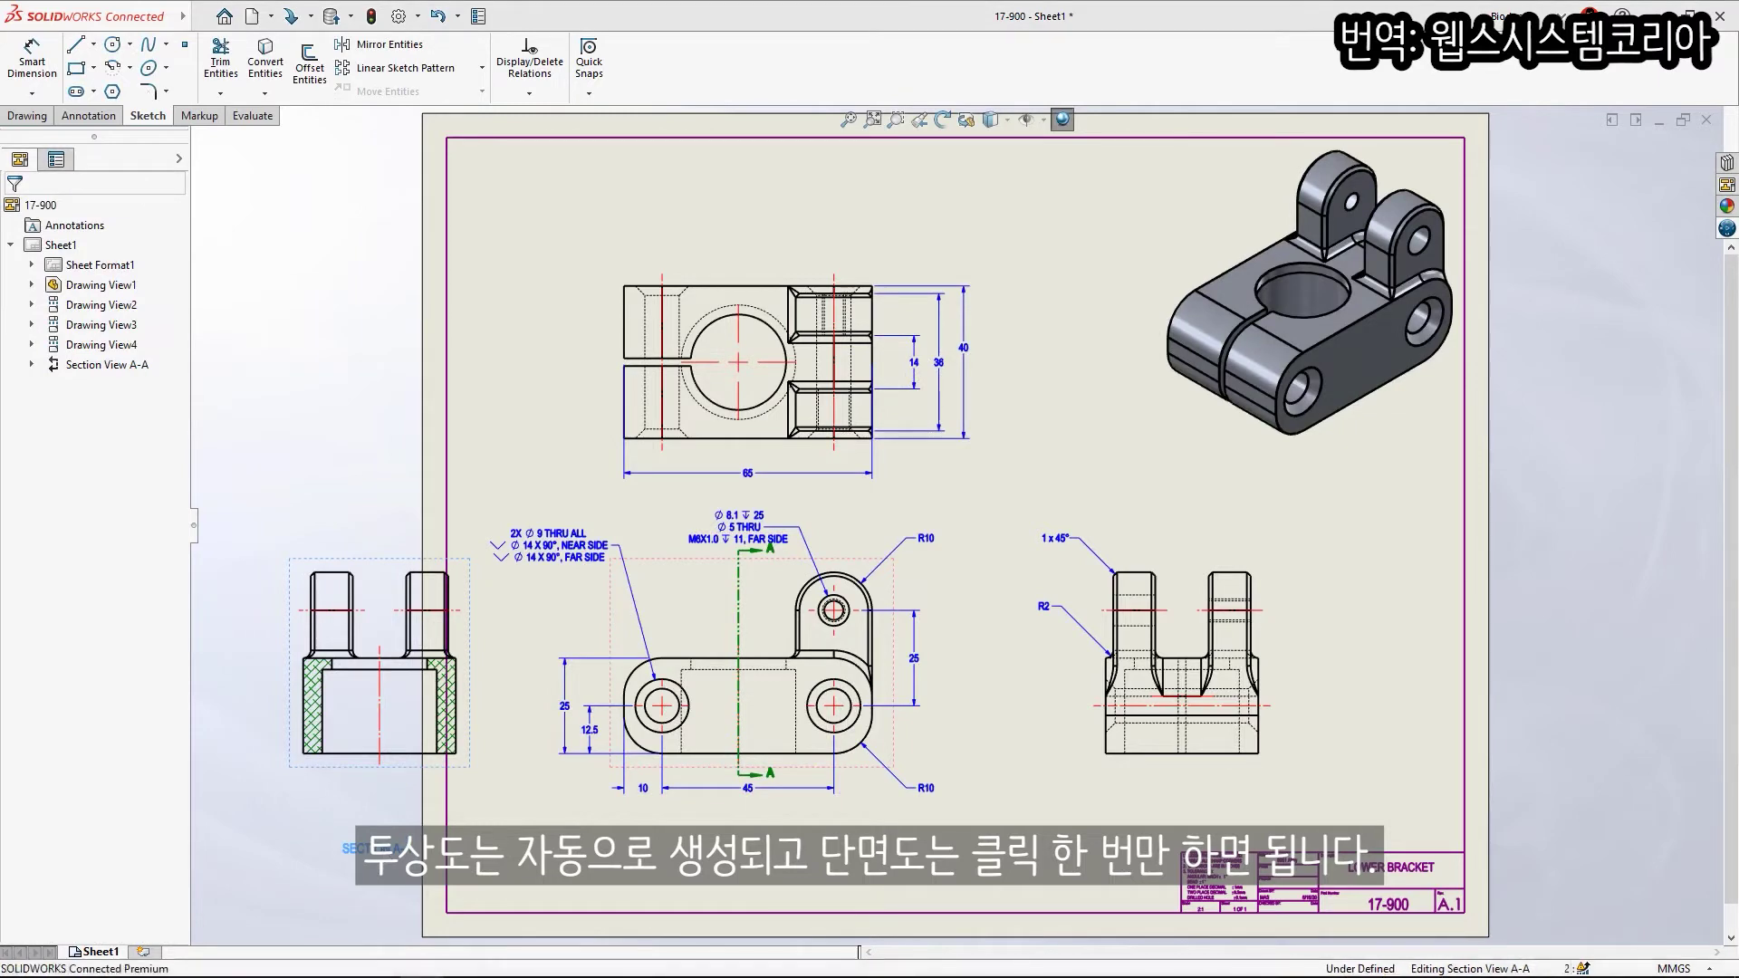
{"action": "left_click", "coordinate": [1060, 883]}
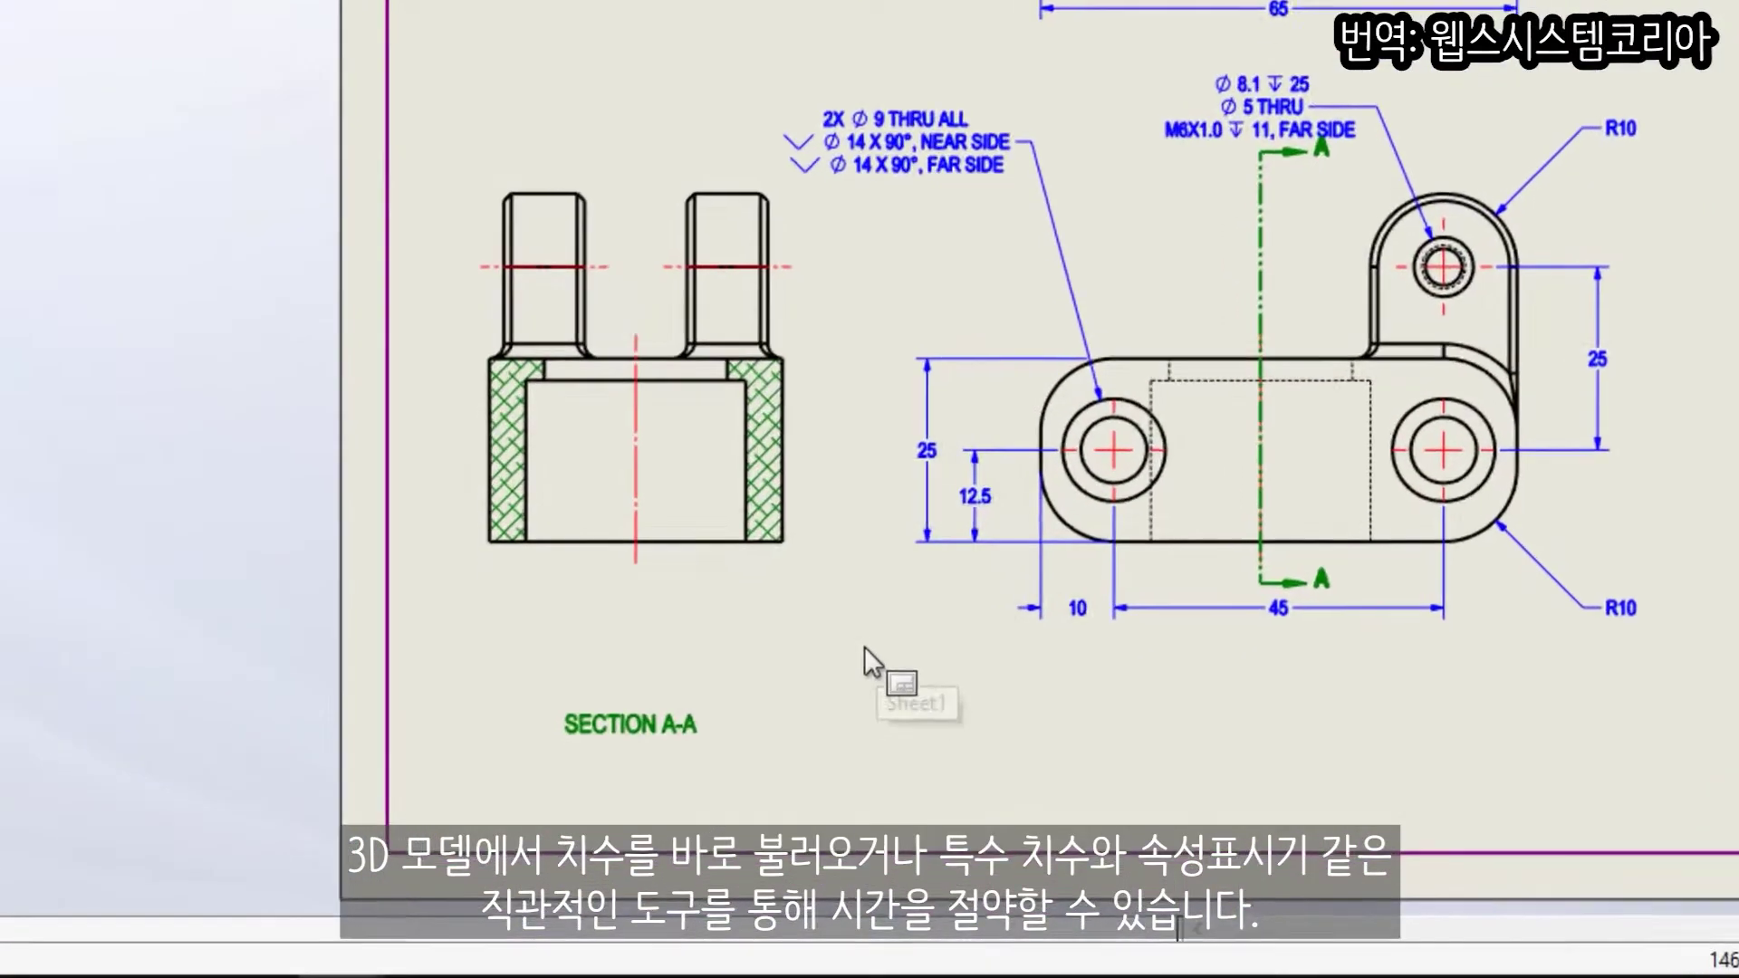
Bring model dimensions into the section view and start saving MOTO KNEE to 3DEXPERIENCE
{"action": "right_click_drag", "start_coordinate": [702, 832], "coordinate": [672, 830]}
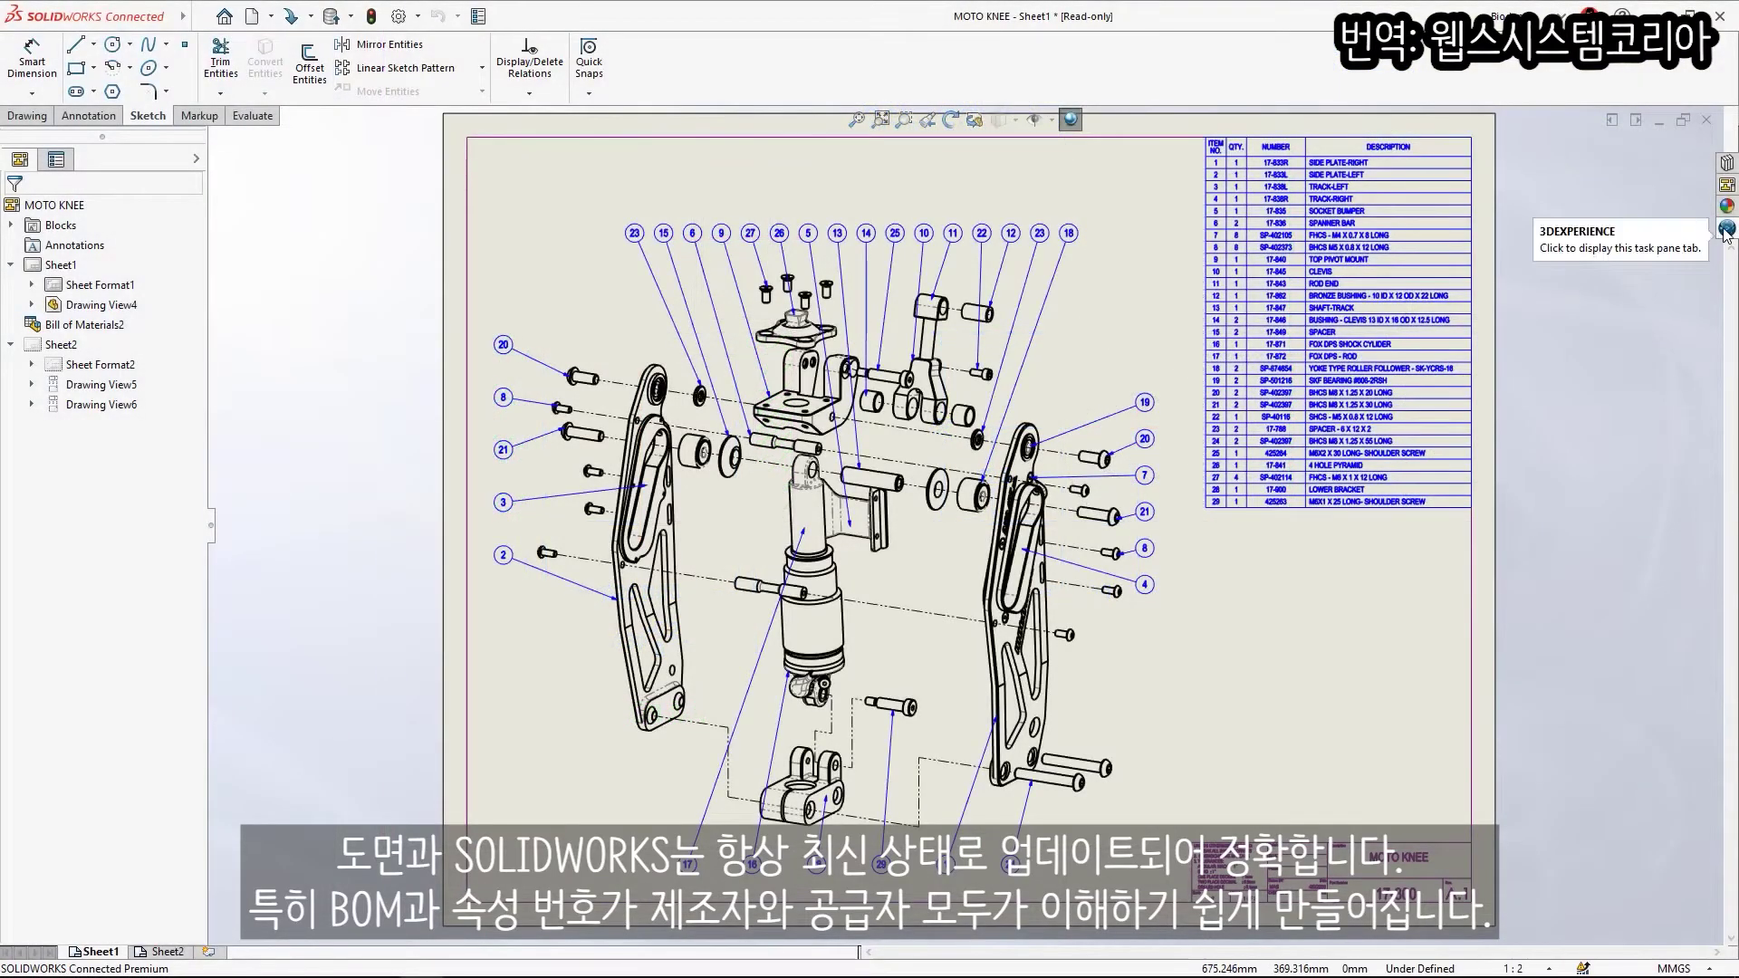
{"action": "left_click", "coordinate": [1727, 230]}
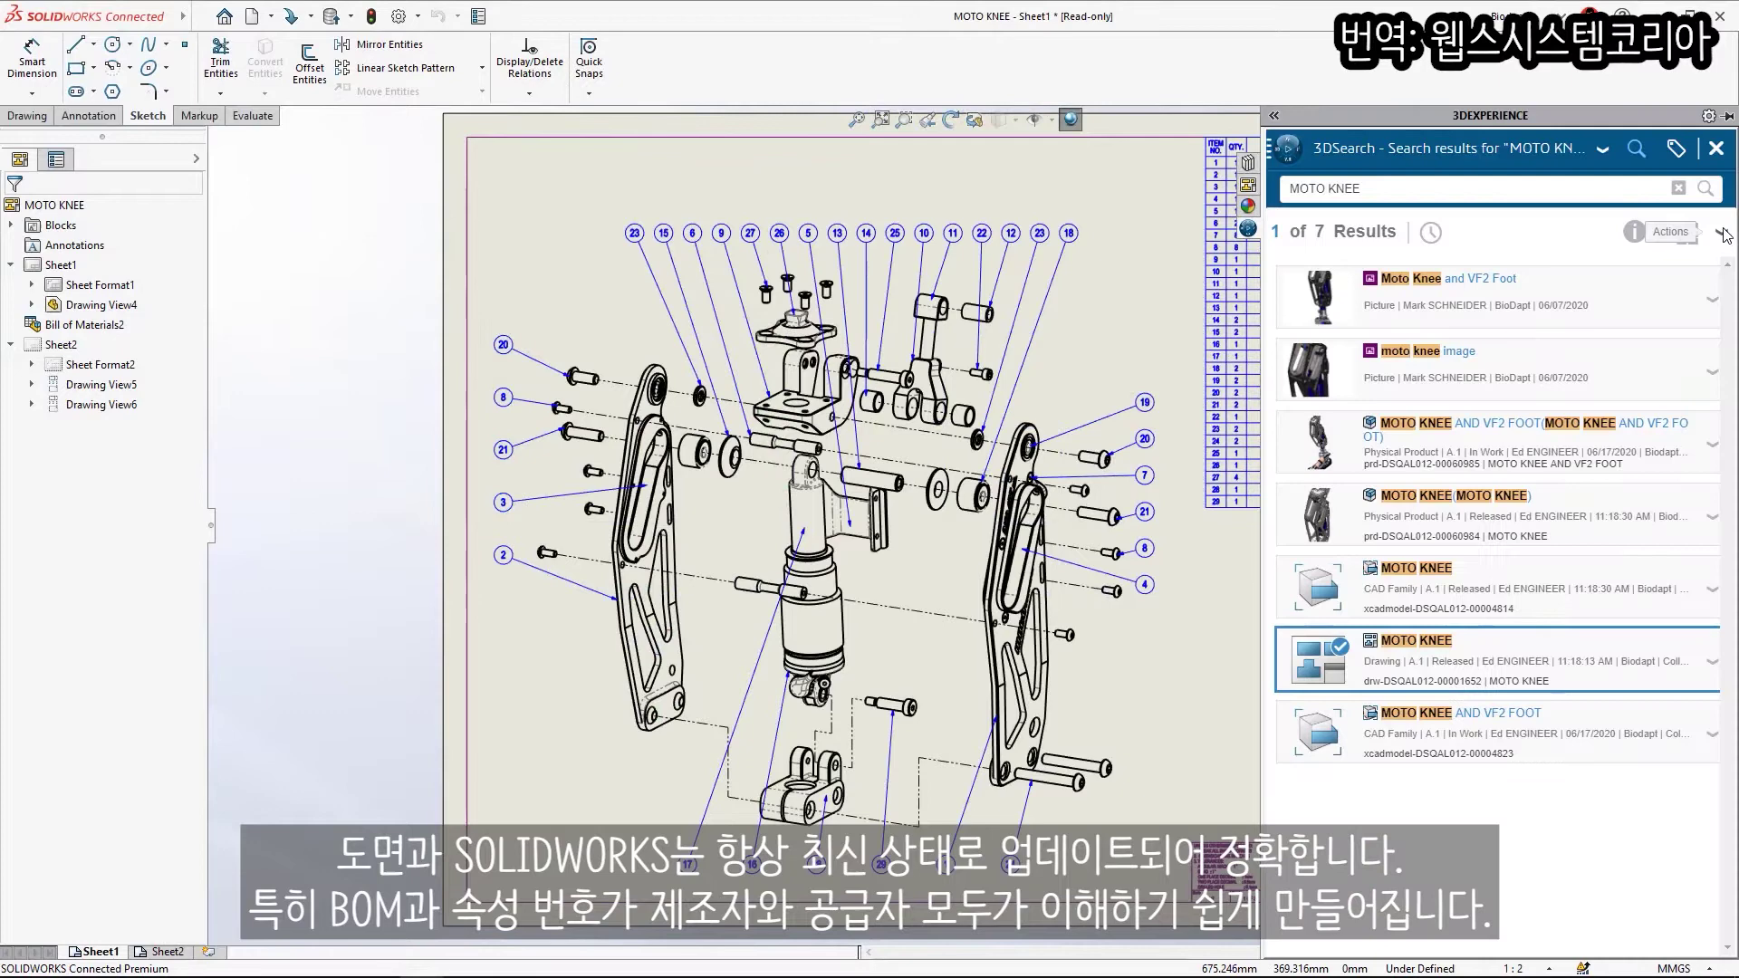
{"action": "left_click", "coordinate": [1716, 149]}
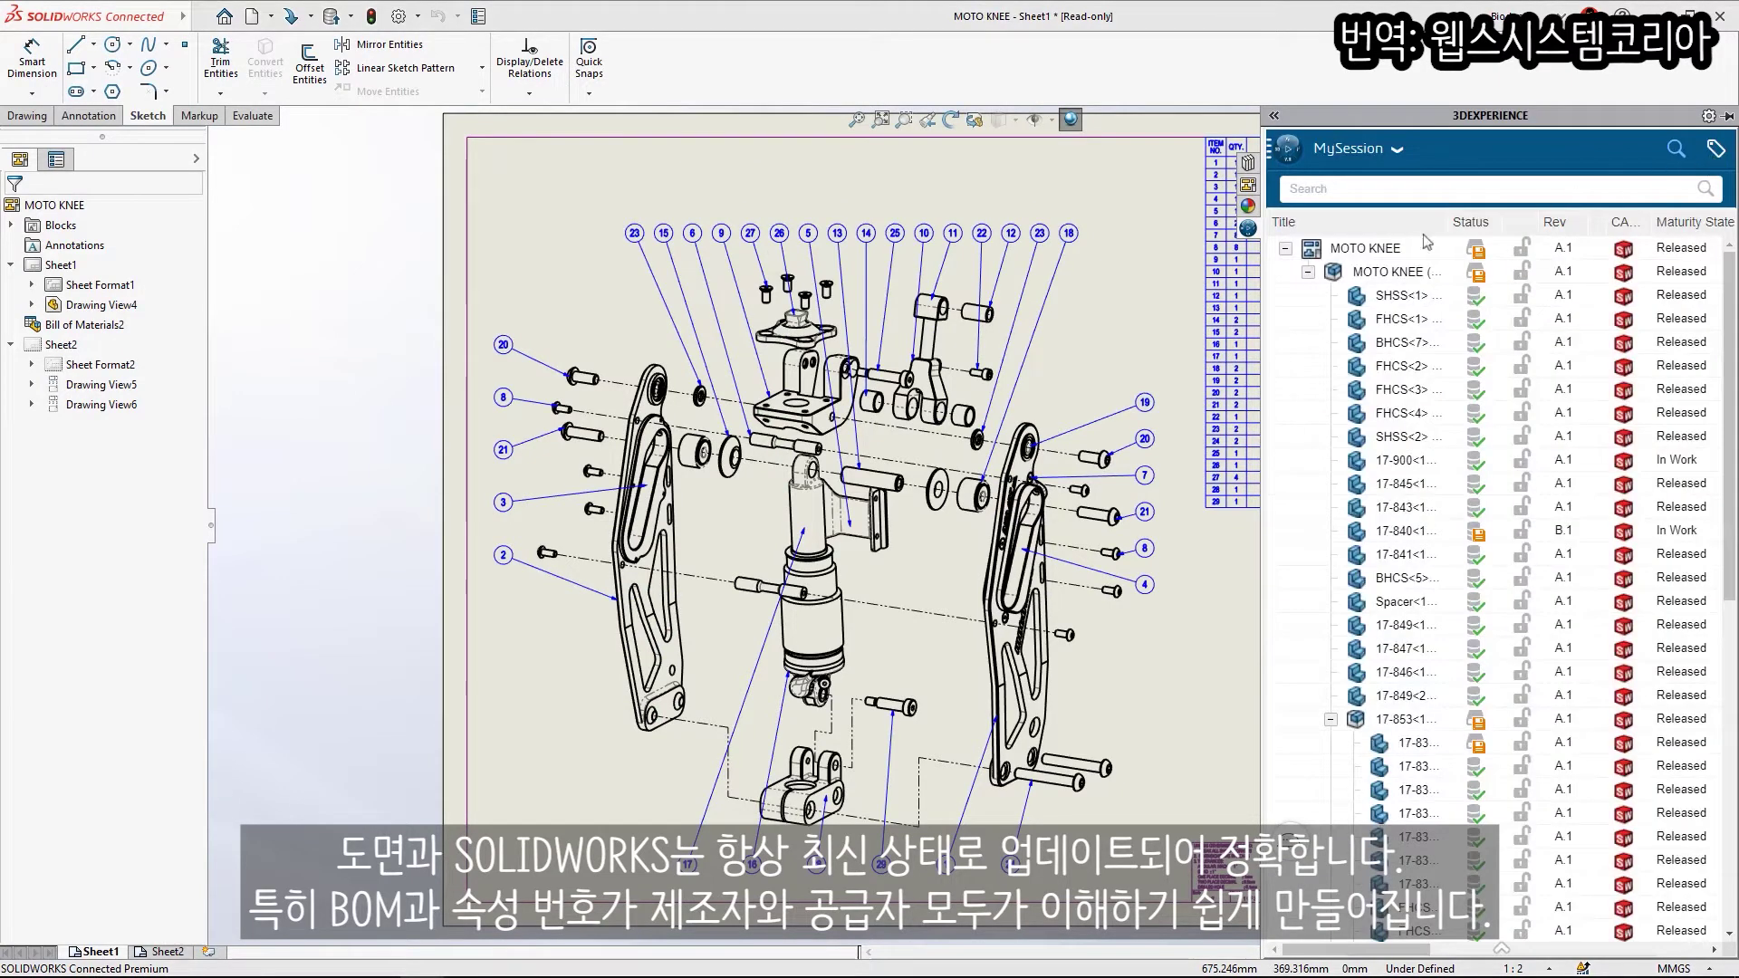
{"action": "right_click", "coordinate": [1379, 249]}
{"action": "left_click", "coordinate": [1425, 331]}
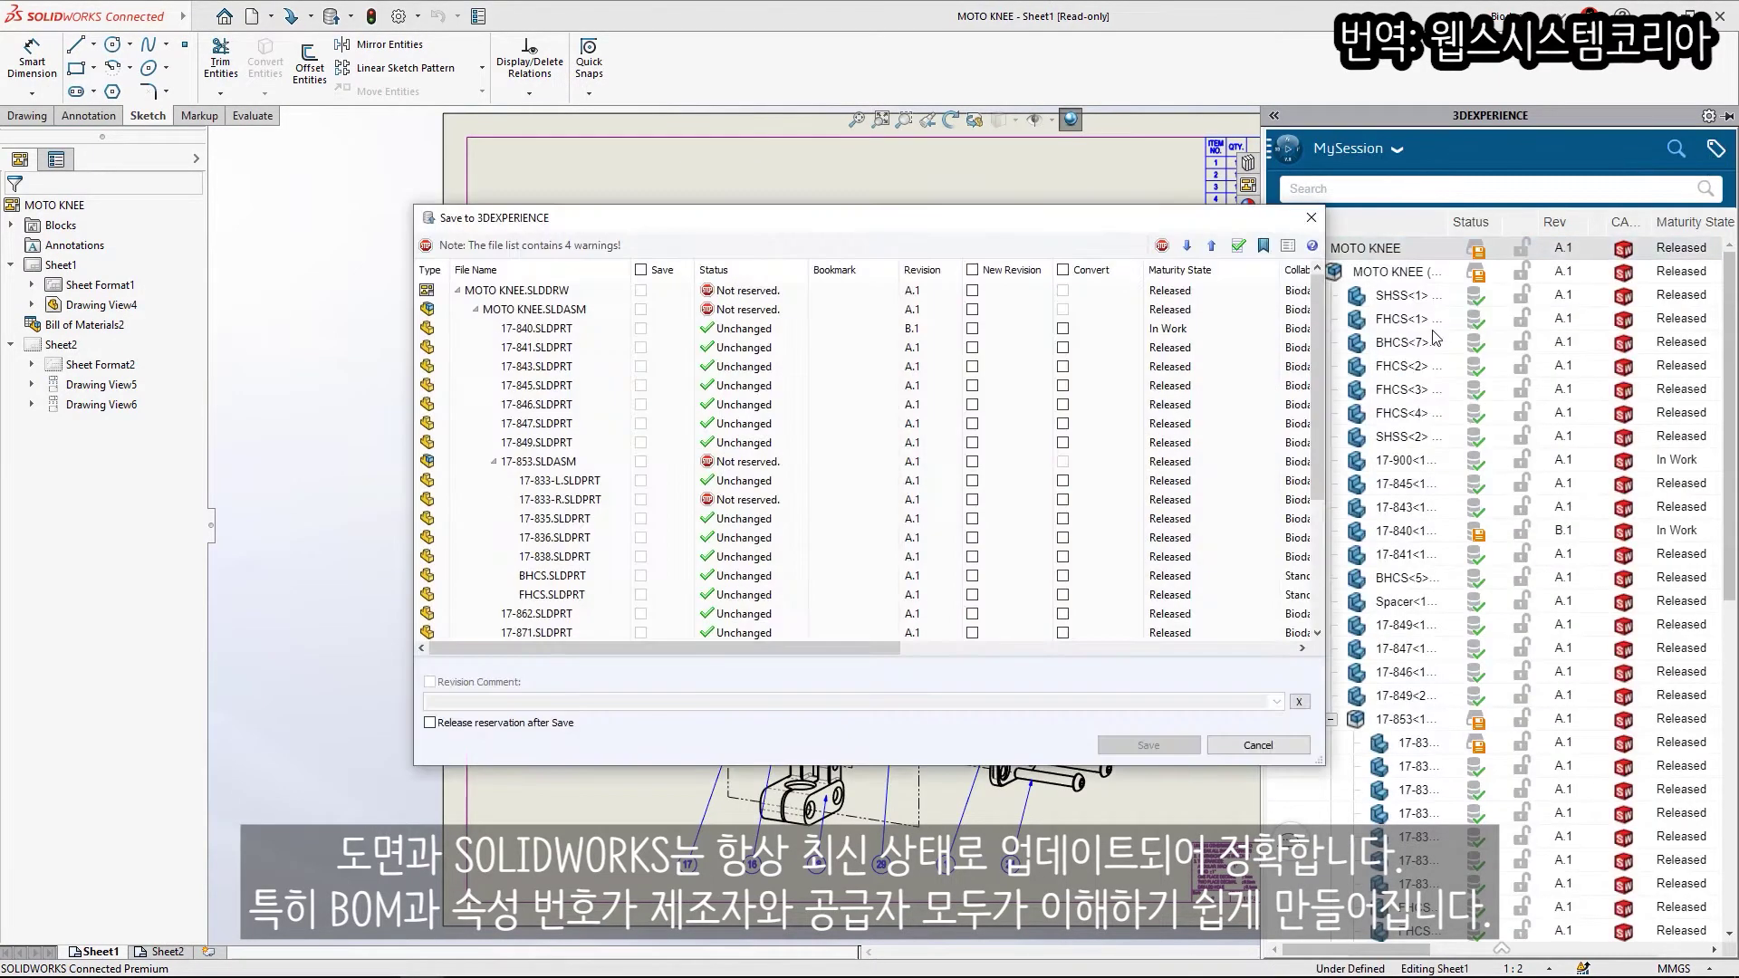
Mark the MOTO KNEE drawing and assembly for new revisions with comment 'NEW LOWER BRACKET AND REMOVED CLASH'
{"action": "left_click", "coordinate": [972, 291]}
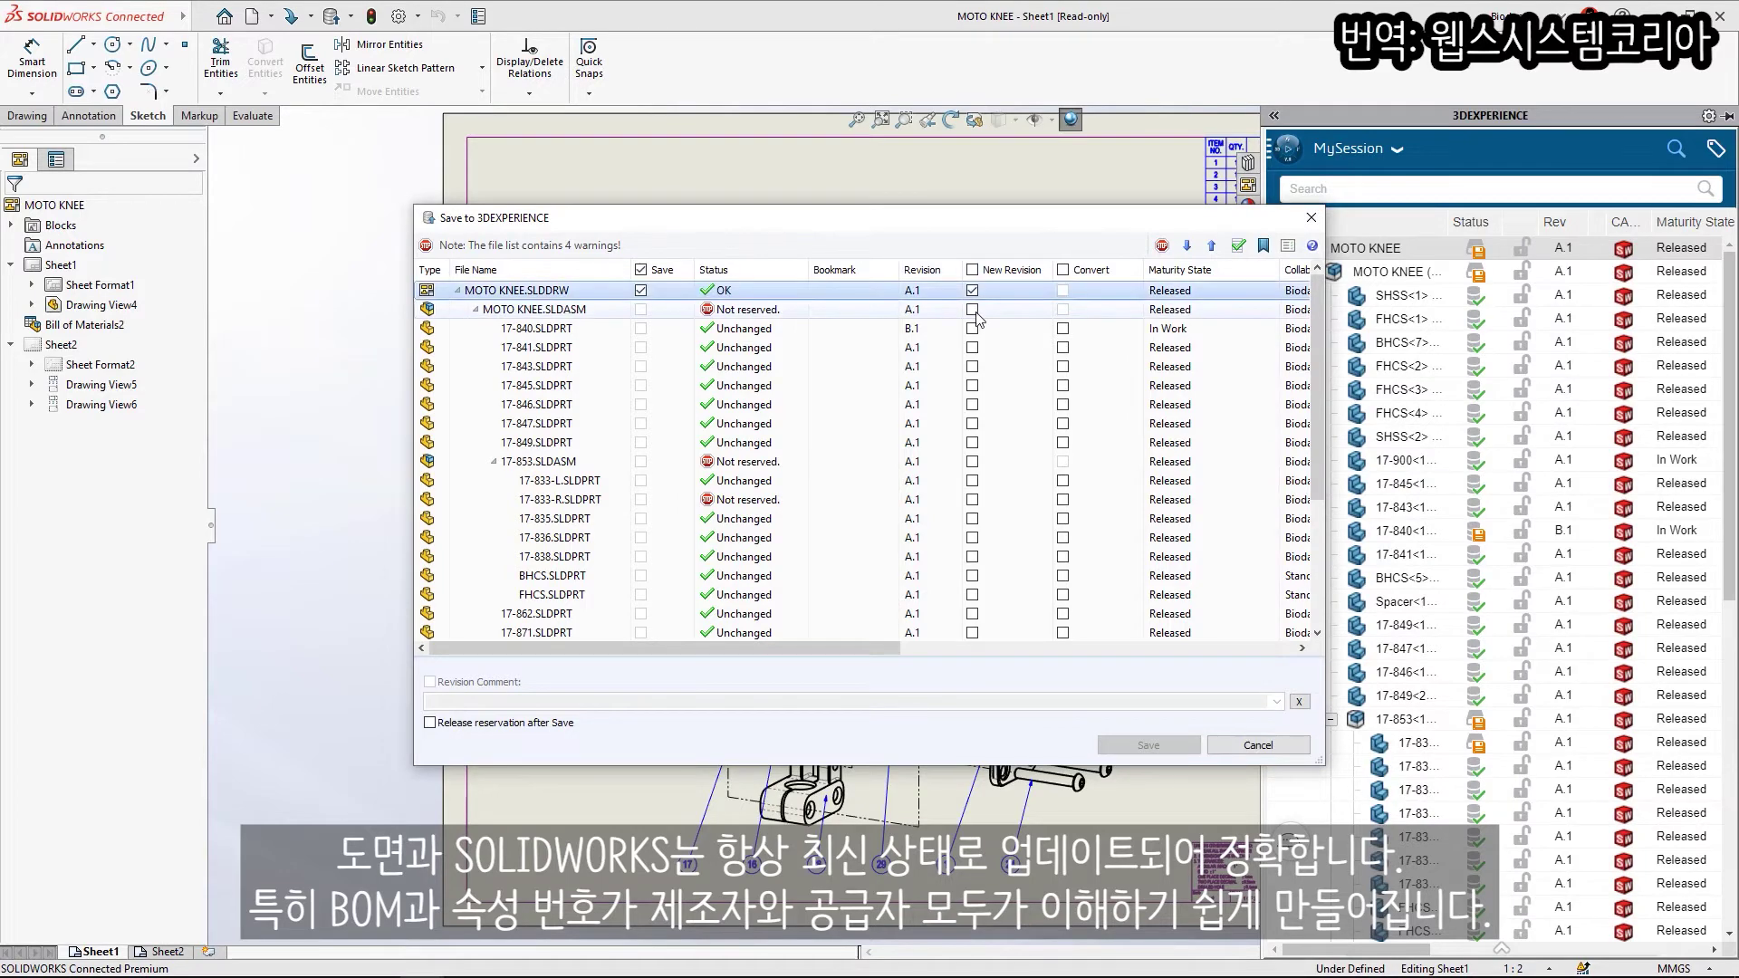
{"action": "left_click", "coordinate": [972, 310]}
{"action": "left_click", "coordinate": [486, 701]}
{"action": "type", "text": "NEW LOWER BRACKET AND REI"}
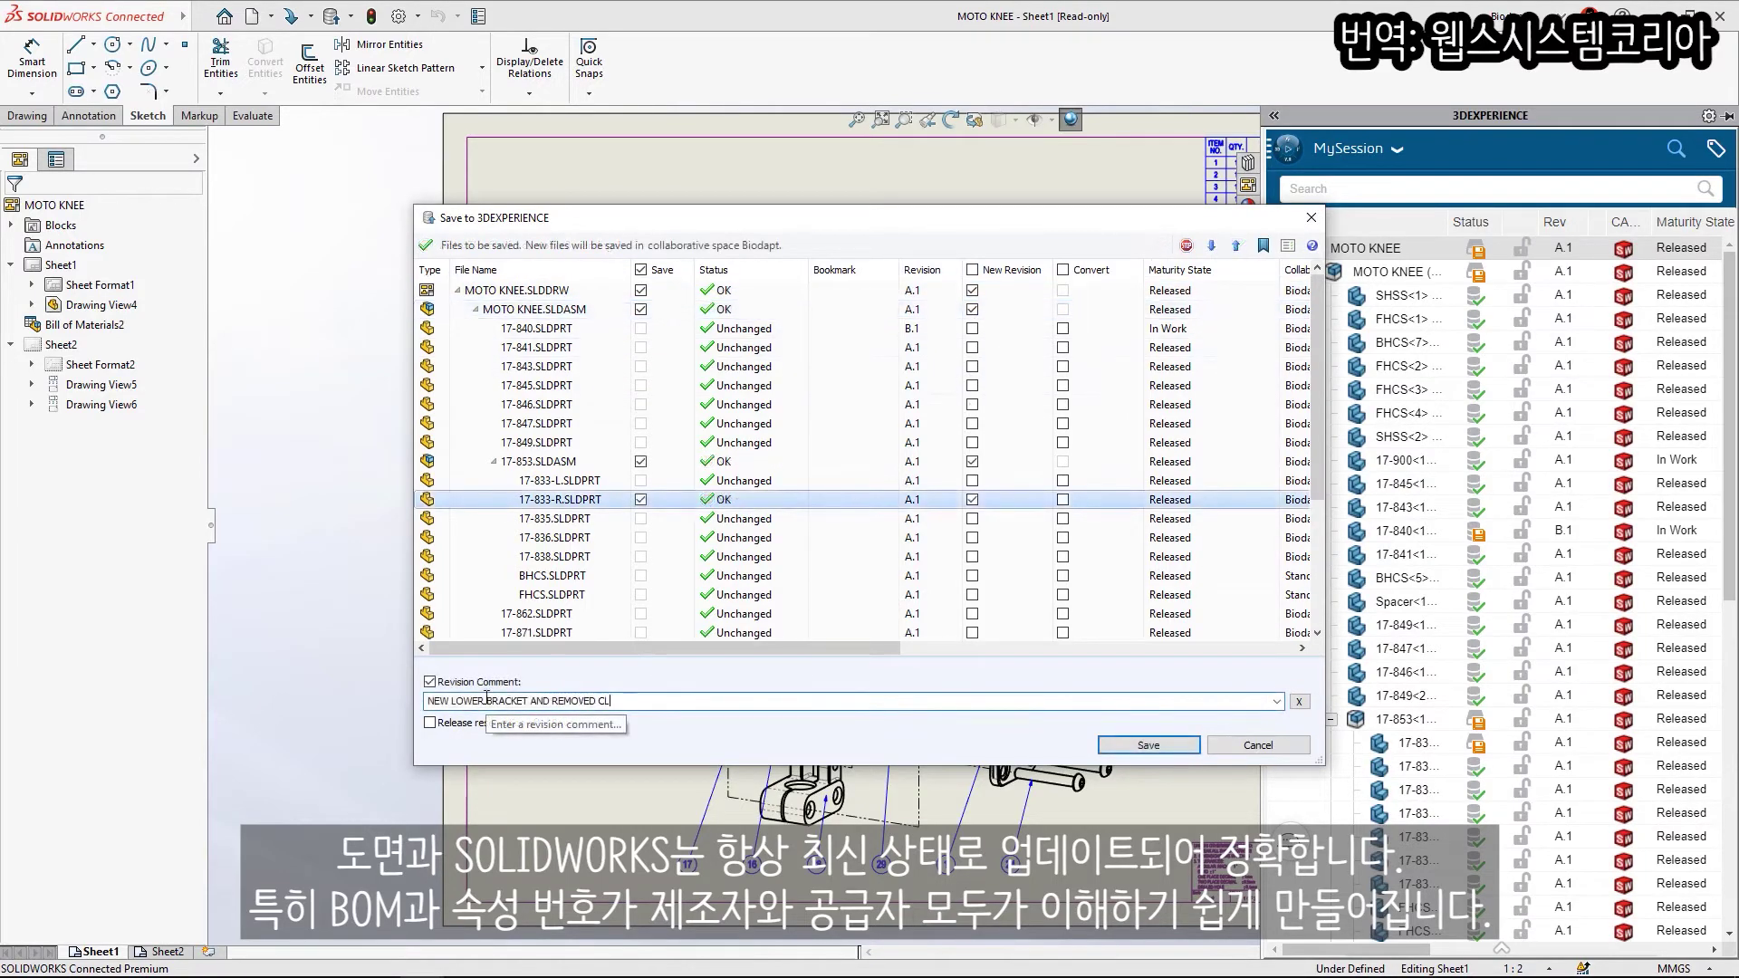
Save the new revisions, then load MOTO KNEE into 3DPlay focused on the lower bracket
{"action": "left_click", "coordinate": [1144, 752]}
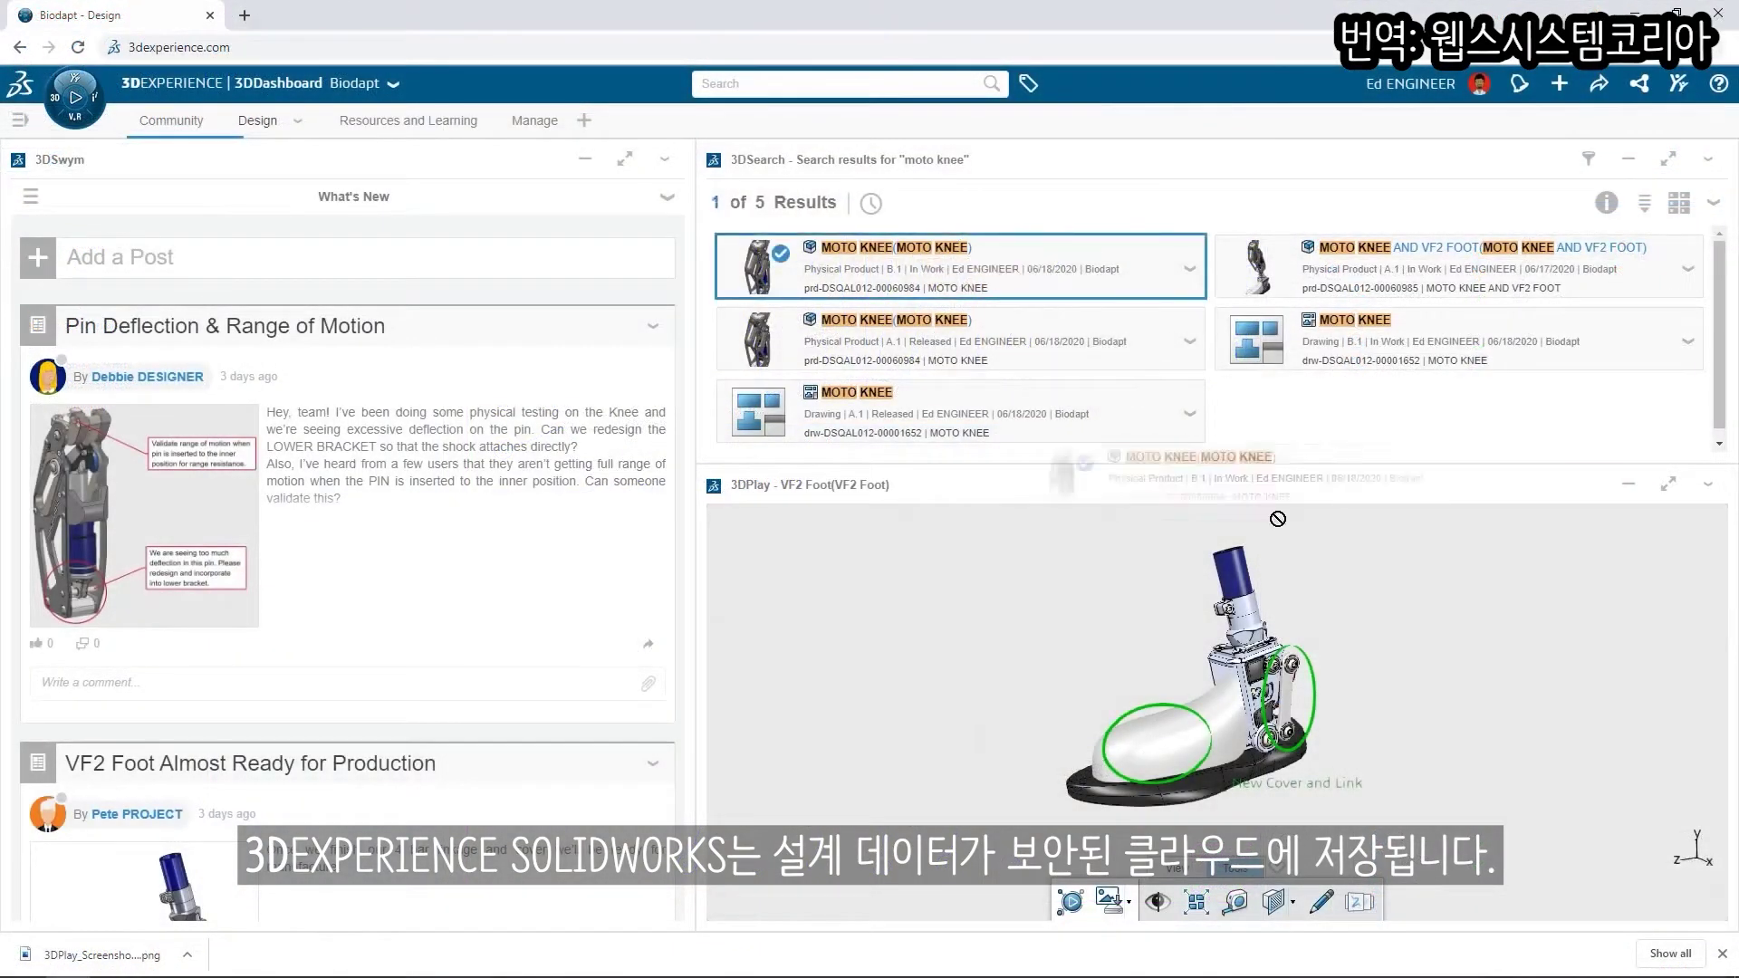
{"action": "left_click_drag", "start_coordinate": [1277, 518], "coordinate": [1338, 672]}
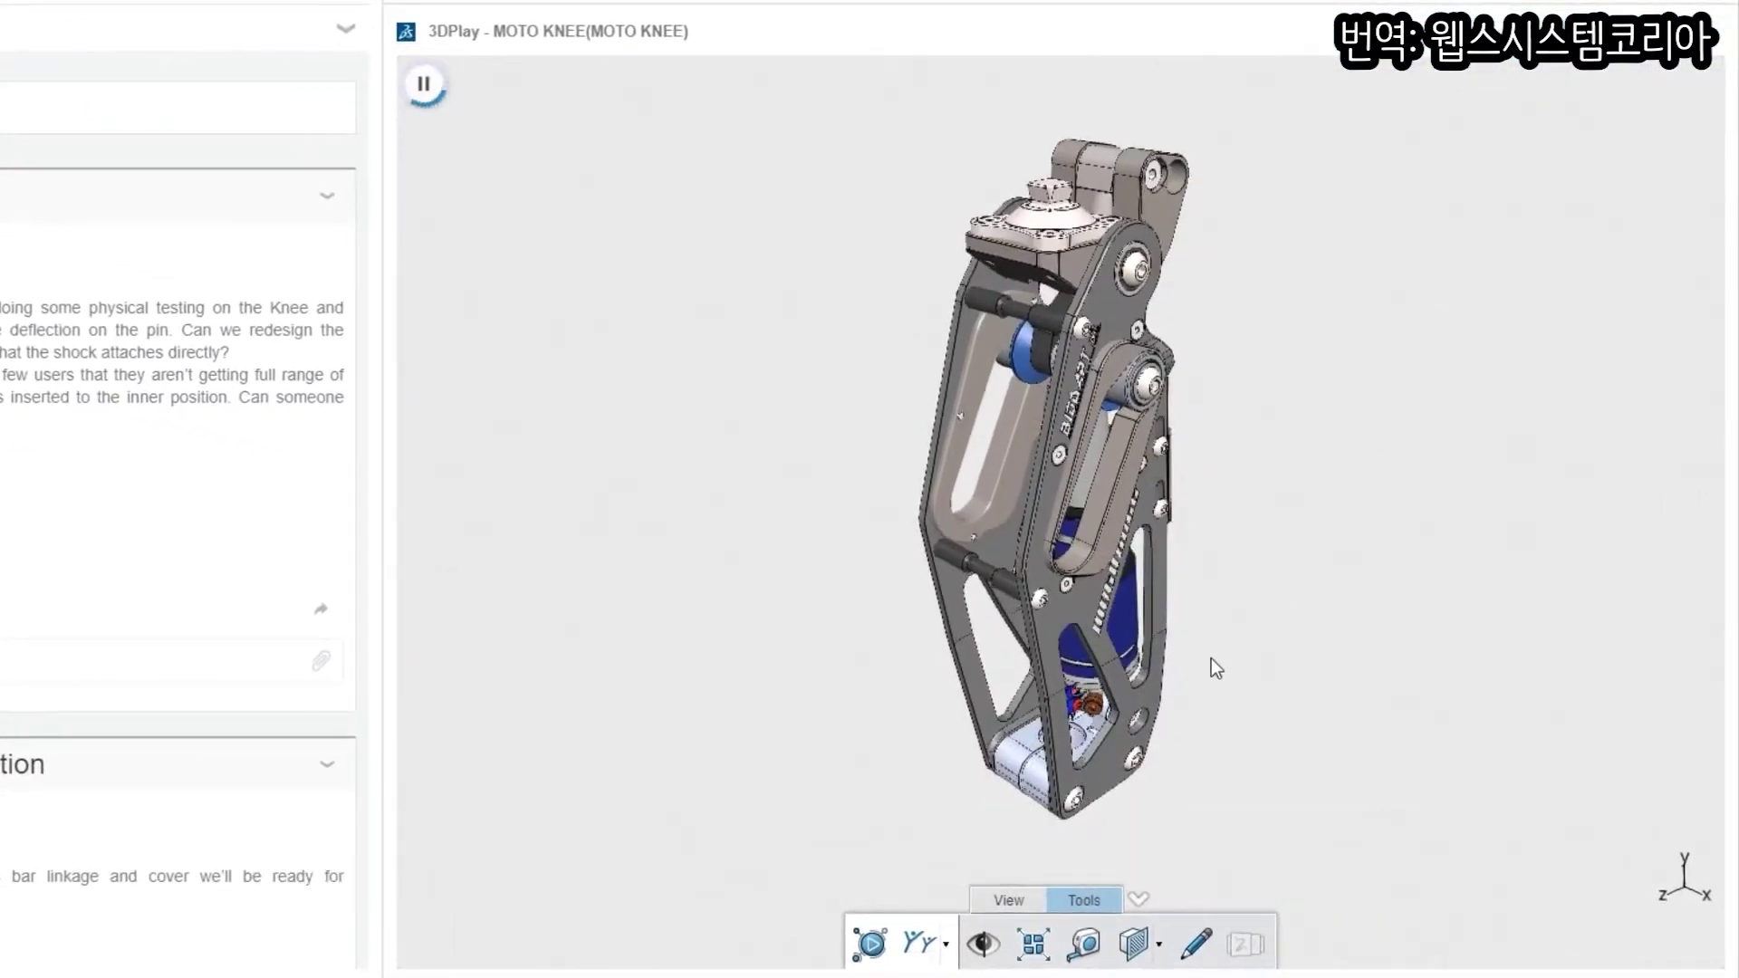
{"action": "left_click", "coordinate": [1196, 944]}
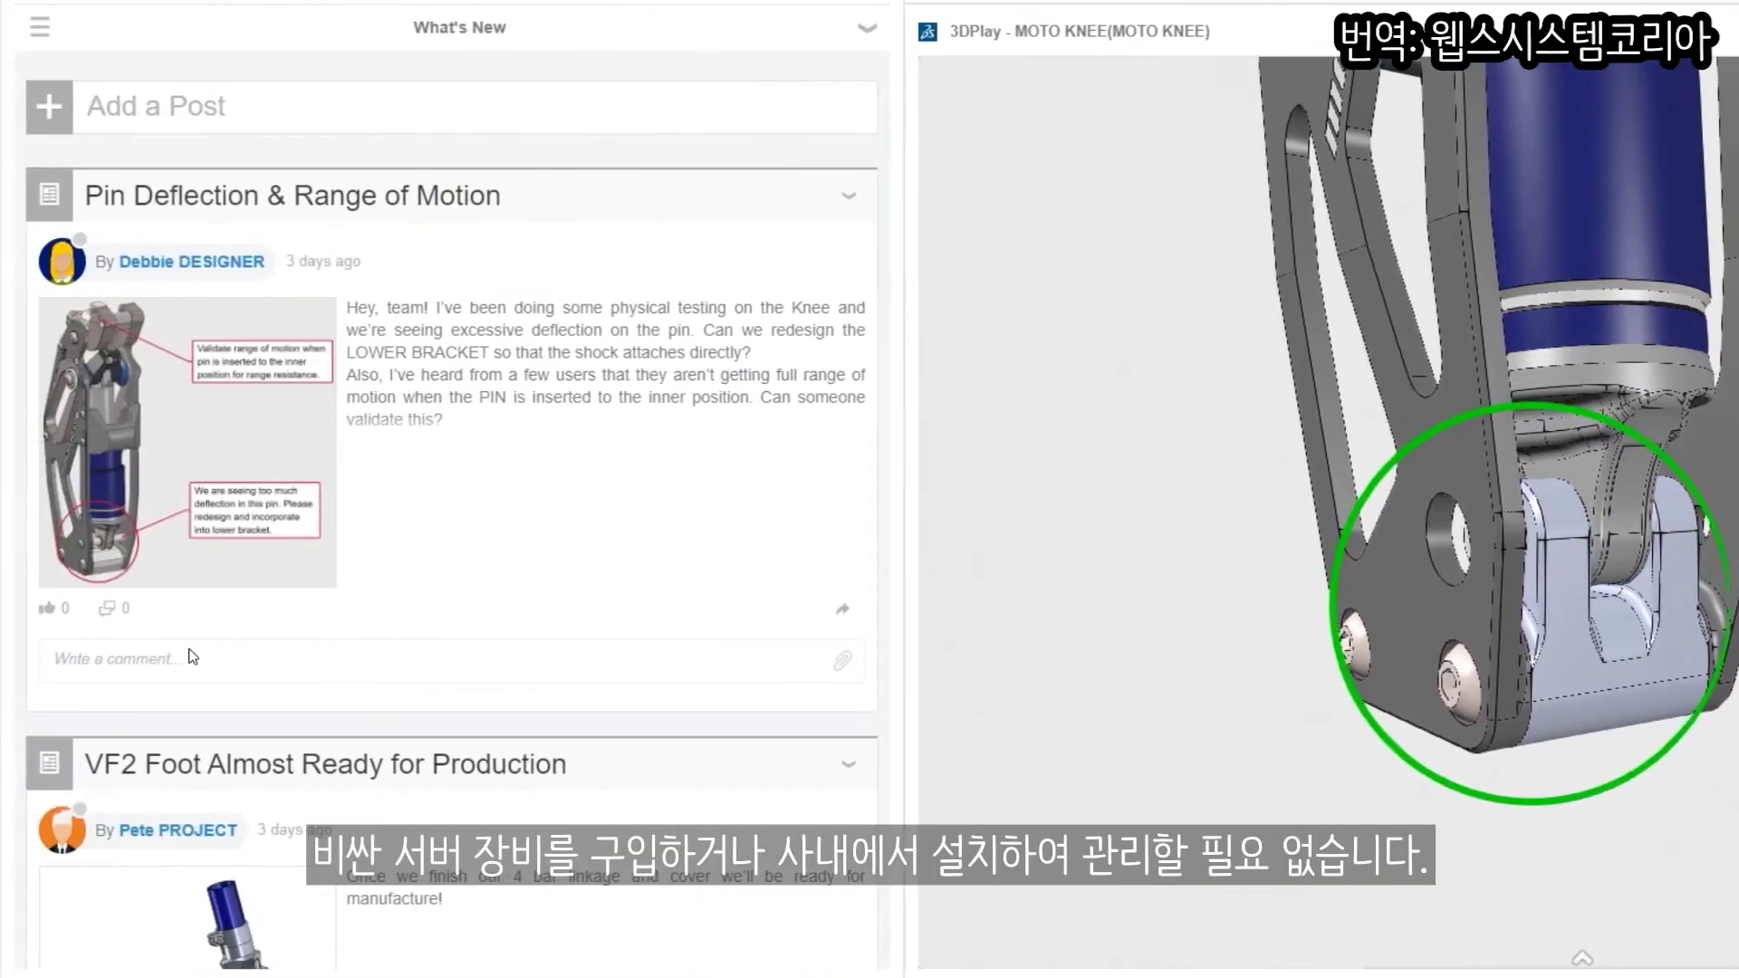
Reply 'New bracket is complete.' to the Pin Deflection post with the 3DPlay knee screenshot attached
{"action": "left_click", "coordinate": [193, 657]}
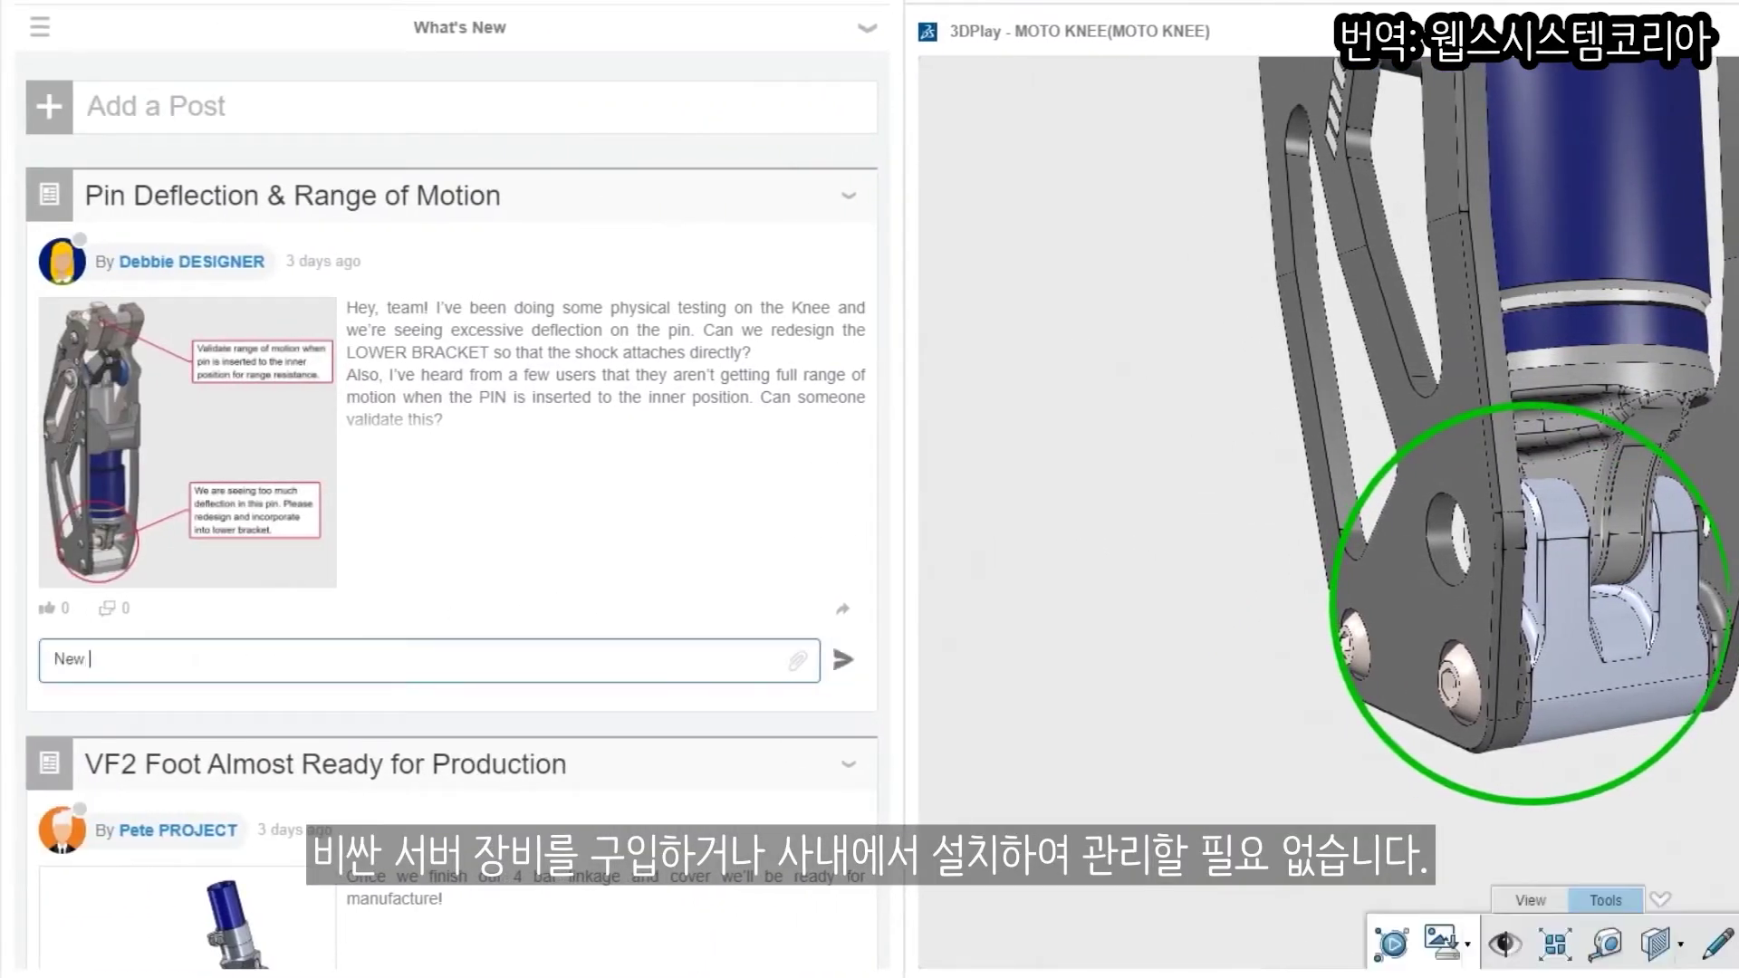
{"action": "left_click_drag", "start_coordinate": [328, 720], "coordinate": [390, 751]}
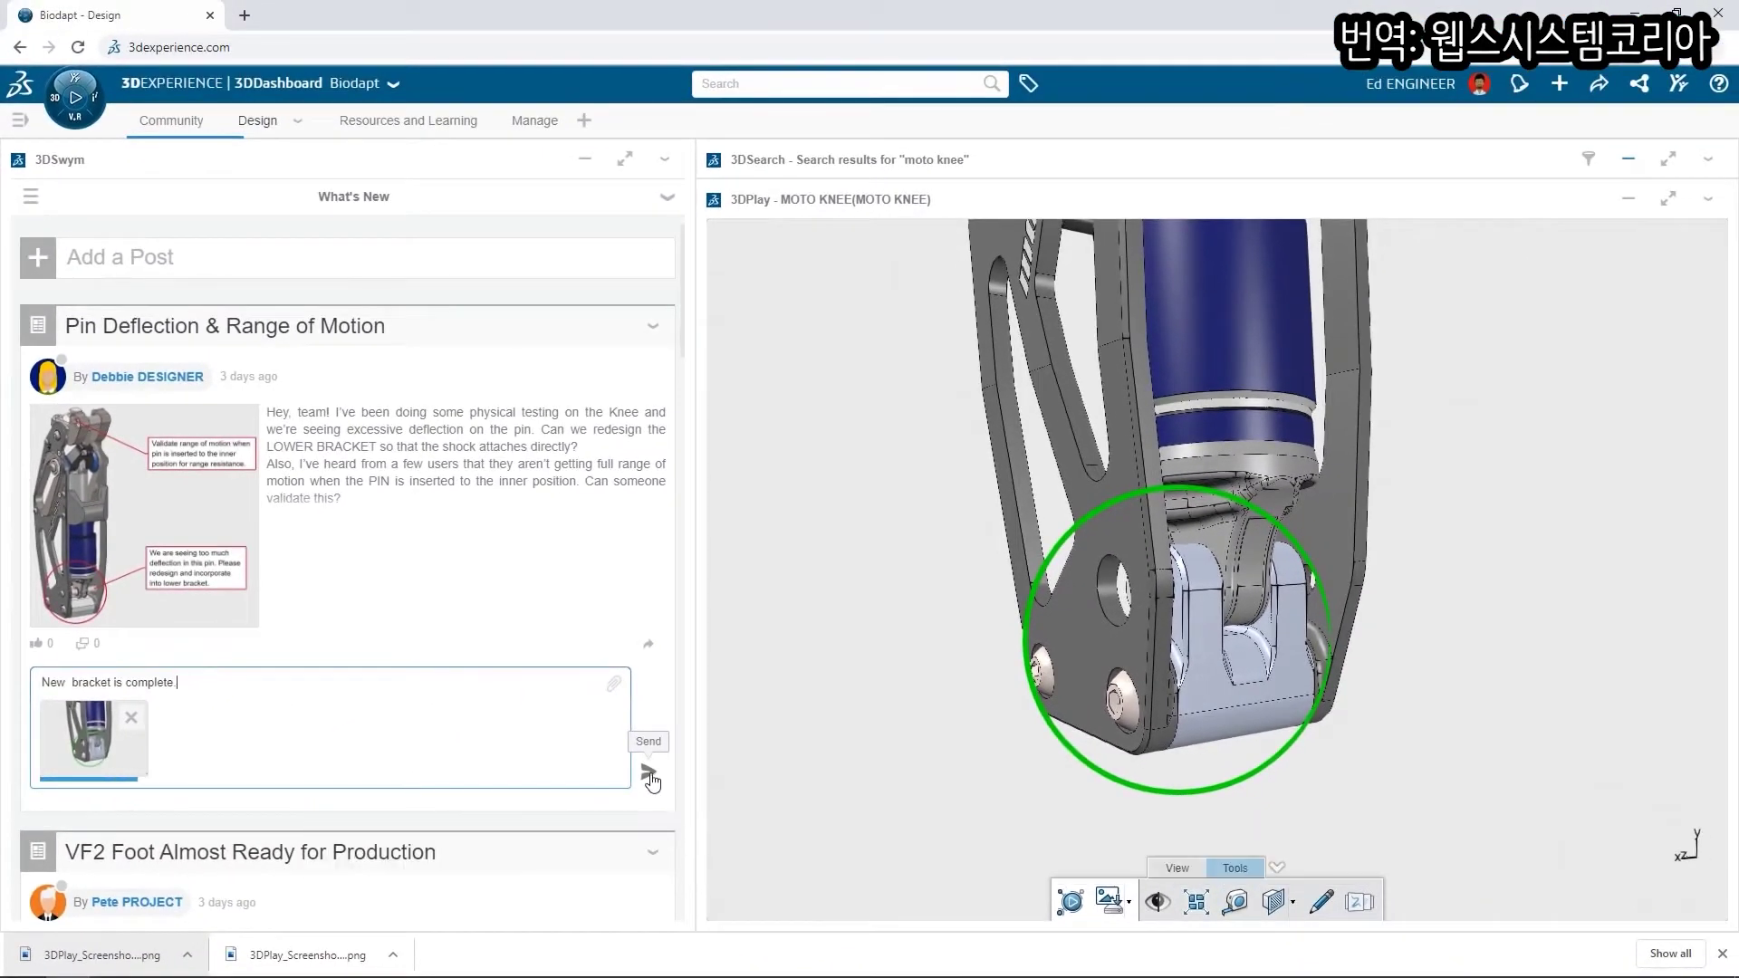
{"action": "left_click", "coordinate": [650, 775]}
In xDesign, mirror the Link's Extrude Cut.3 about the xy plane and move Finish 4 Bar Linkage to In Work
{"action": "left_click", "coordinate": [258, 121]}
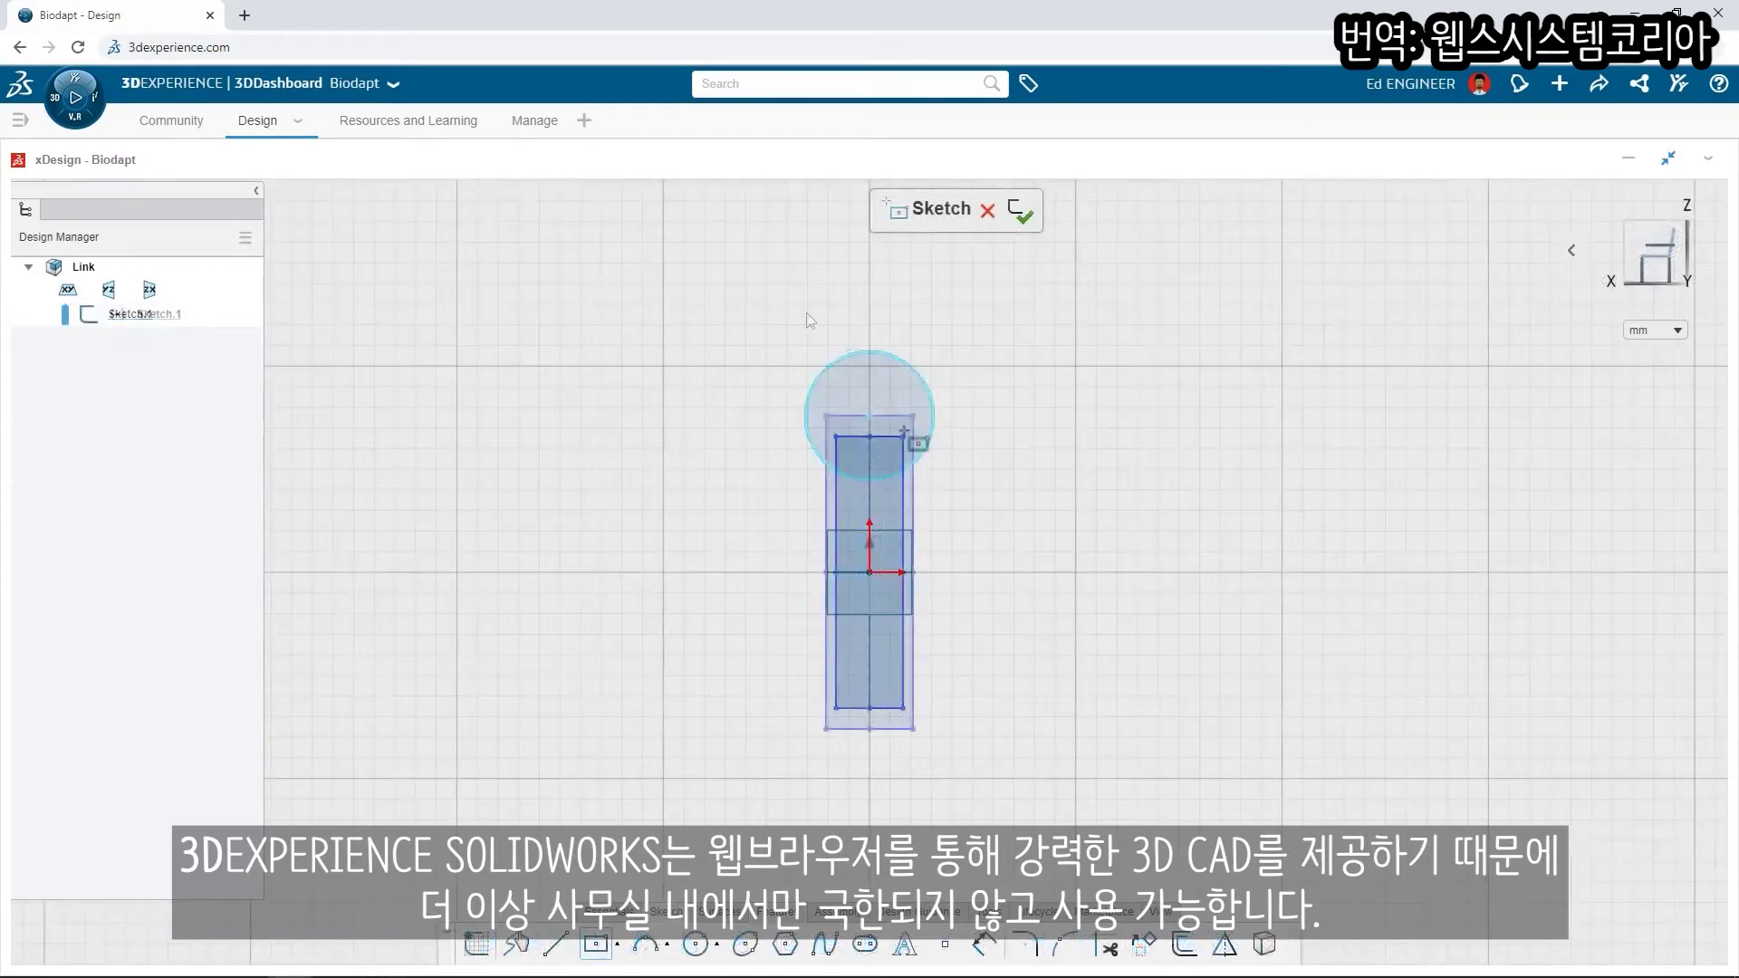
{"action": "mouse_move", "coordinate": [777, 304]}
{"action": "left_mouse_down"}
{"action": "mouse_move", "coordinate": [933, 595]}
{"action": "mouse_move", "coordinate": [970, 595]}
{"action": "left_mouse_up"}
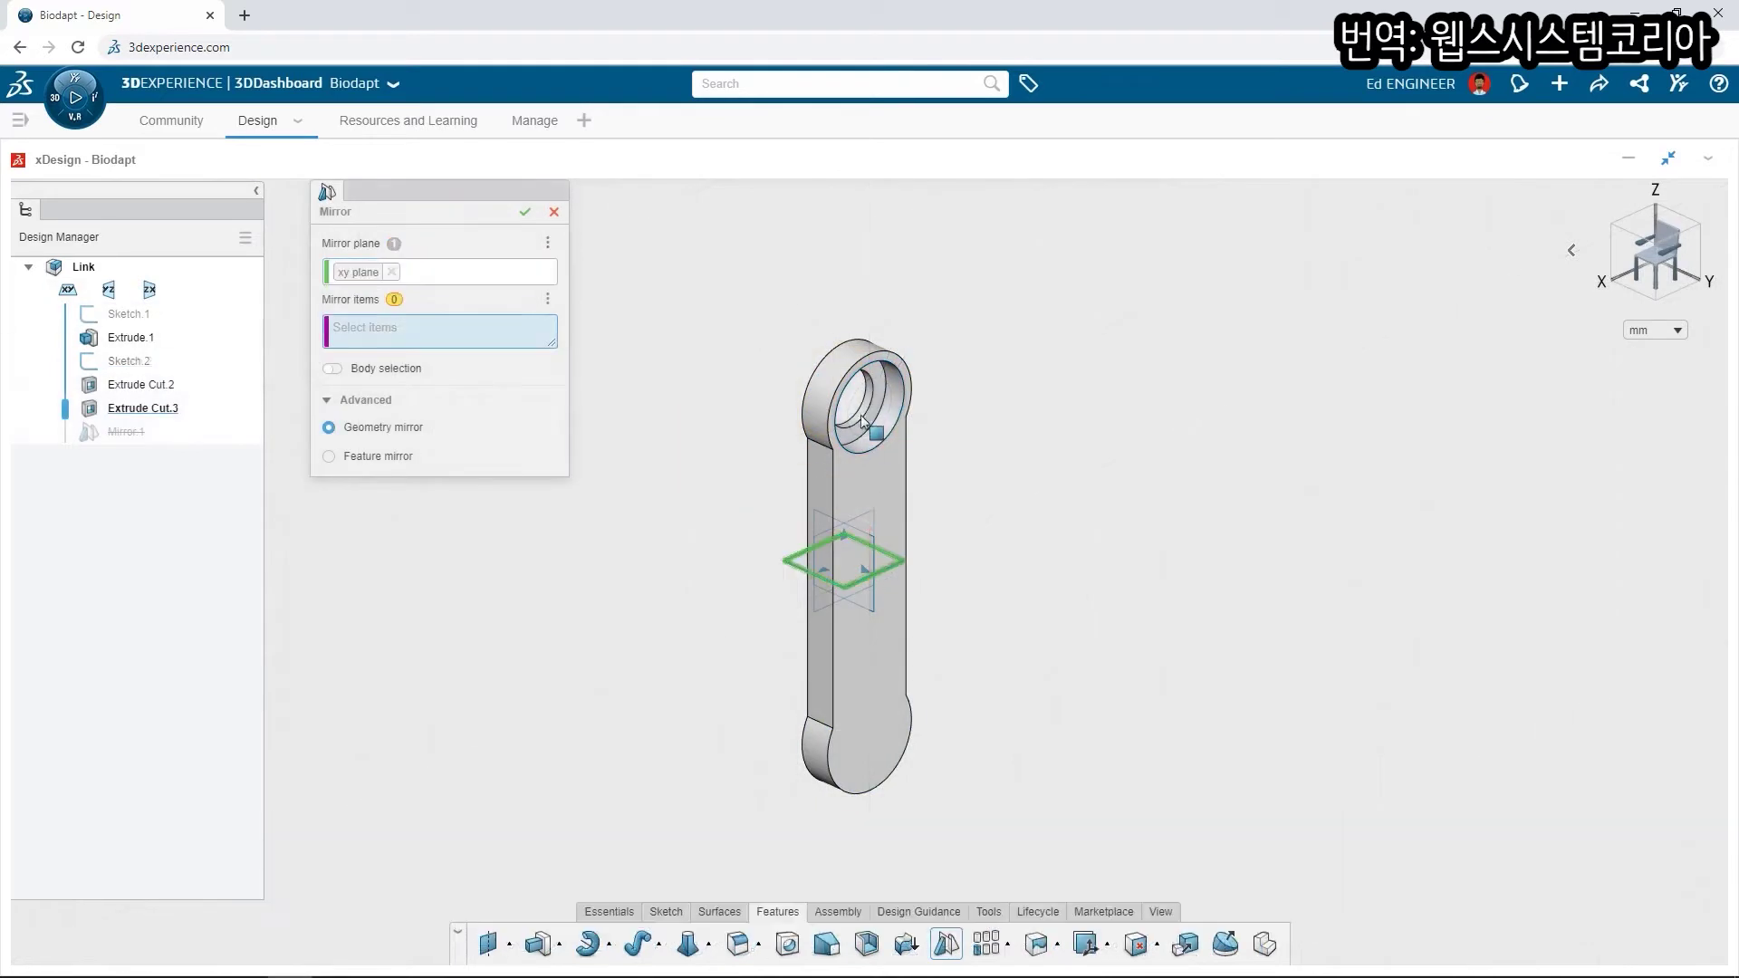
{"action": "left_click", "coordinate": [870, 409]}
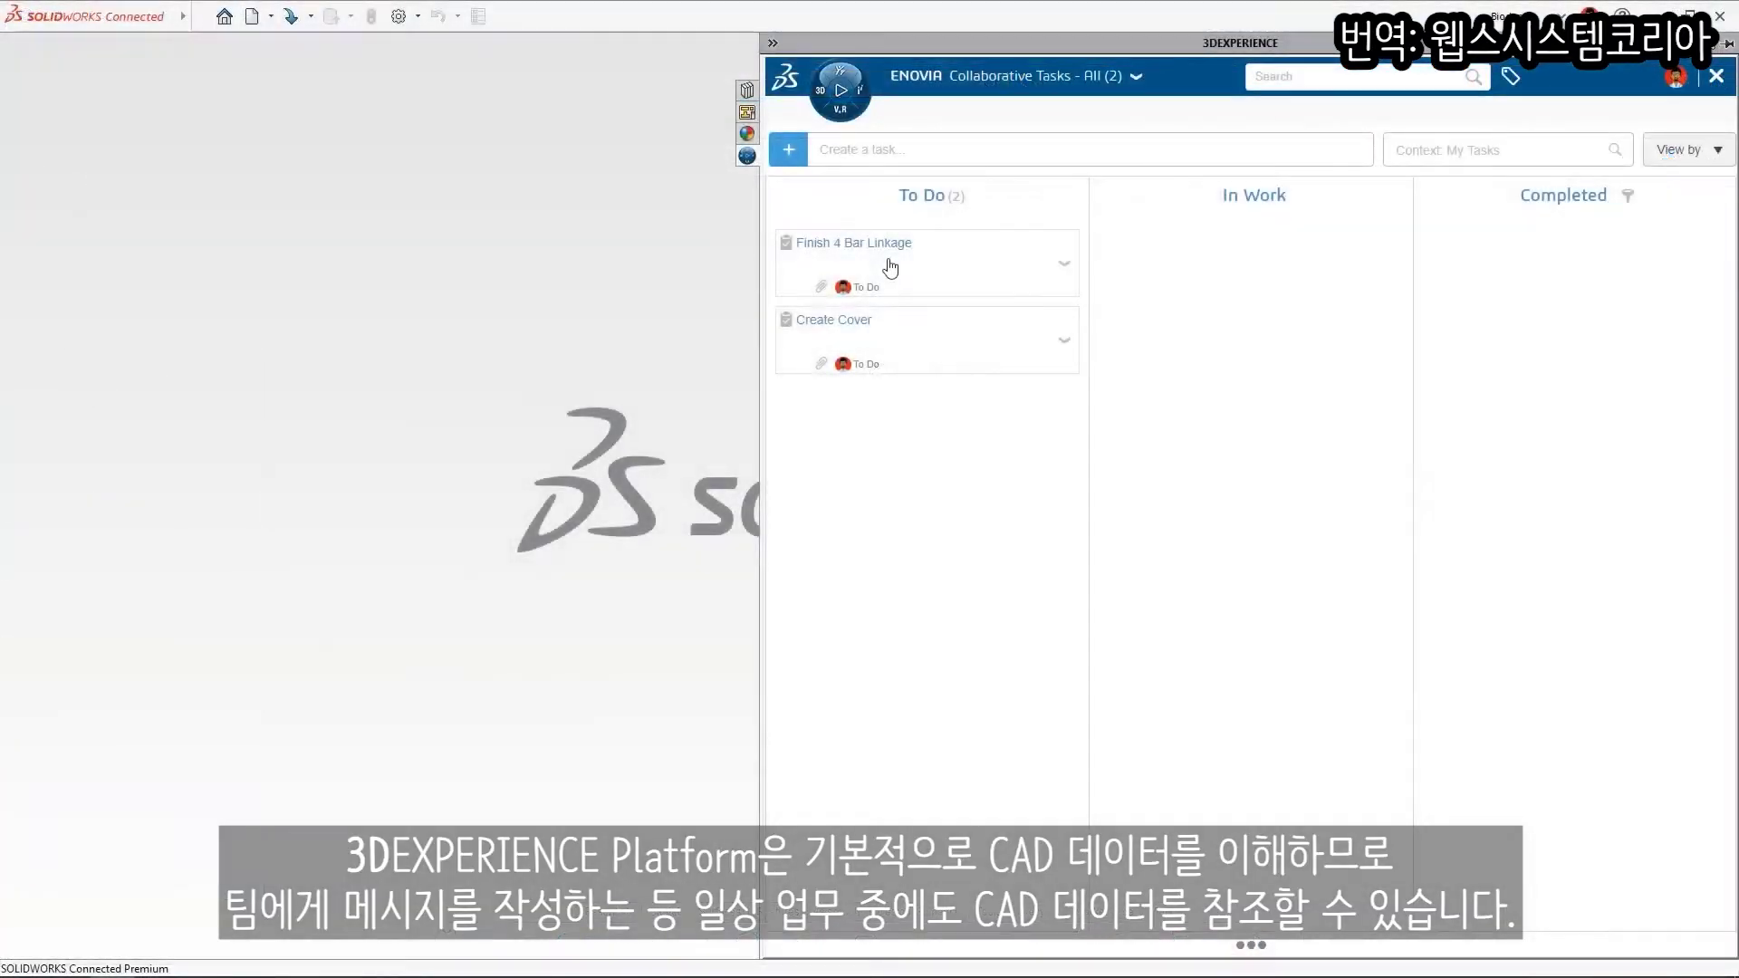
{"action": "left_click_drag", "start_coordinate": [796, 280], "coordinate": [1238, 273]}
Open the VF2 Foot attachment from the Finish 4 Bar Linkage task in CAD
{"action": "left_click", "coordinate": [1245, 264]}
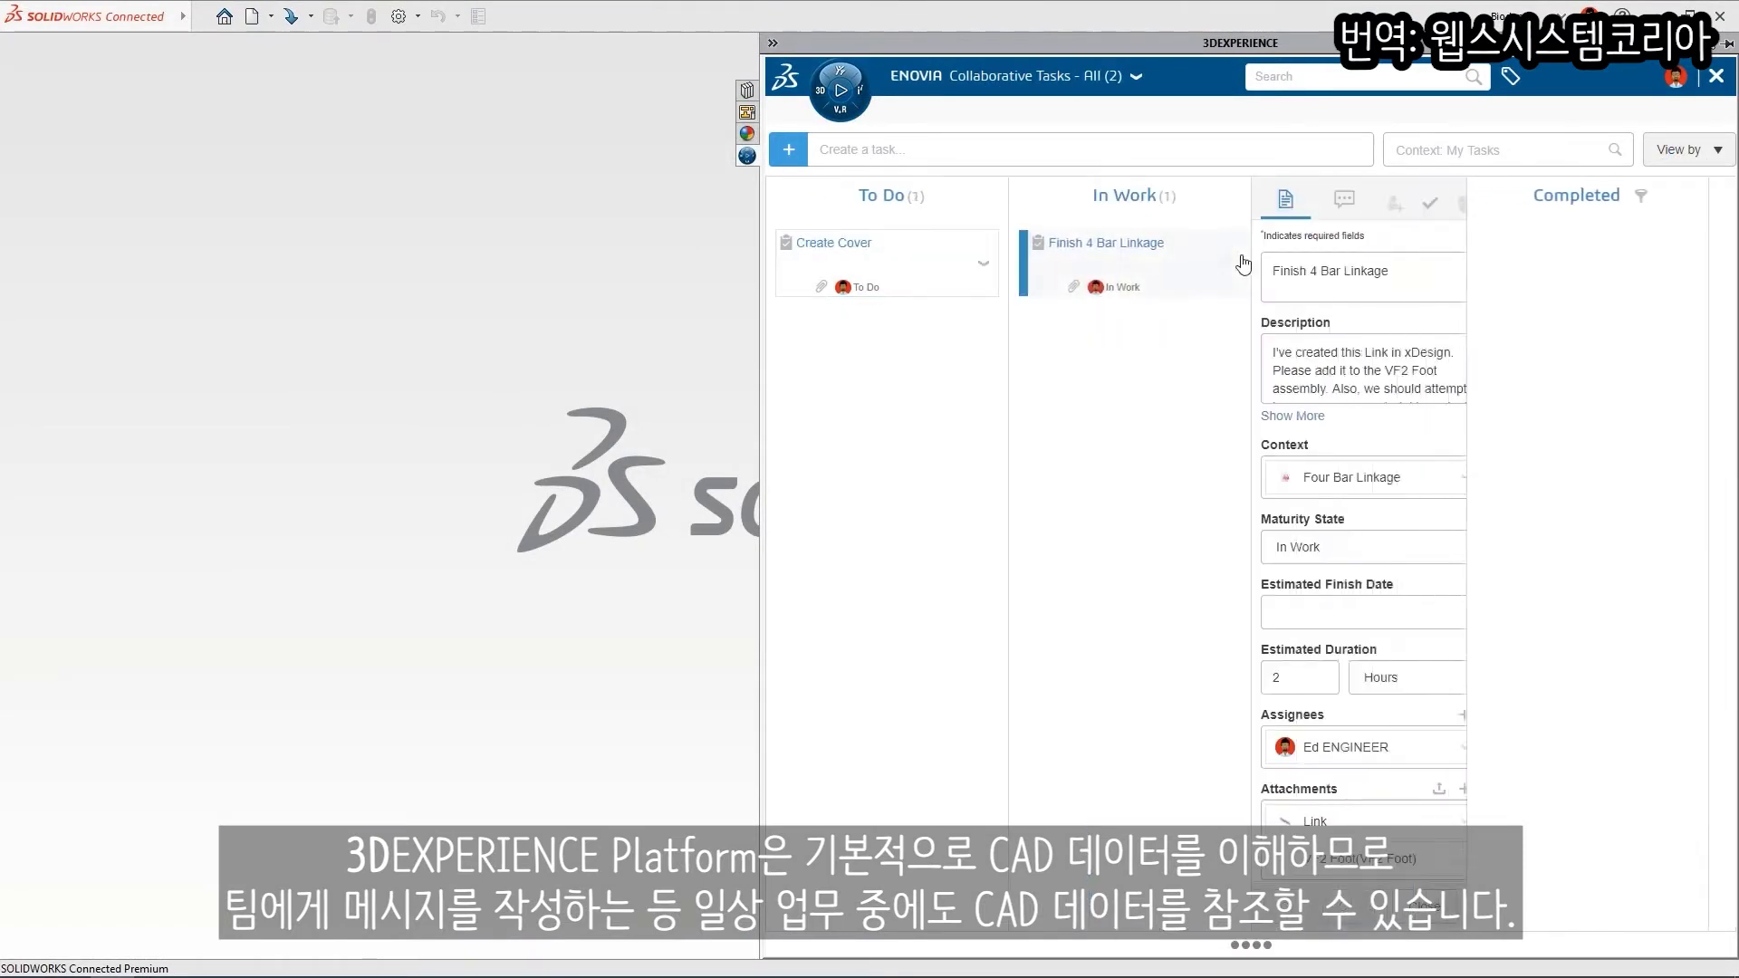
{"action": "scroll", "coordinate": [1373, 588], "scroll_direction": "down", "scroll_amount": 2}
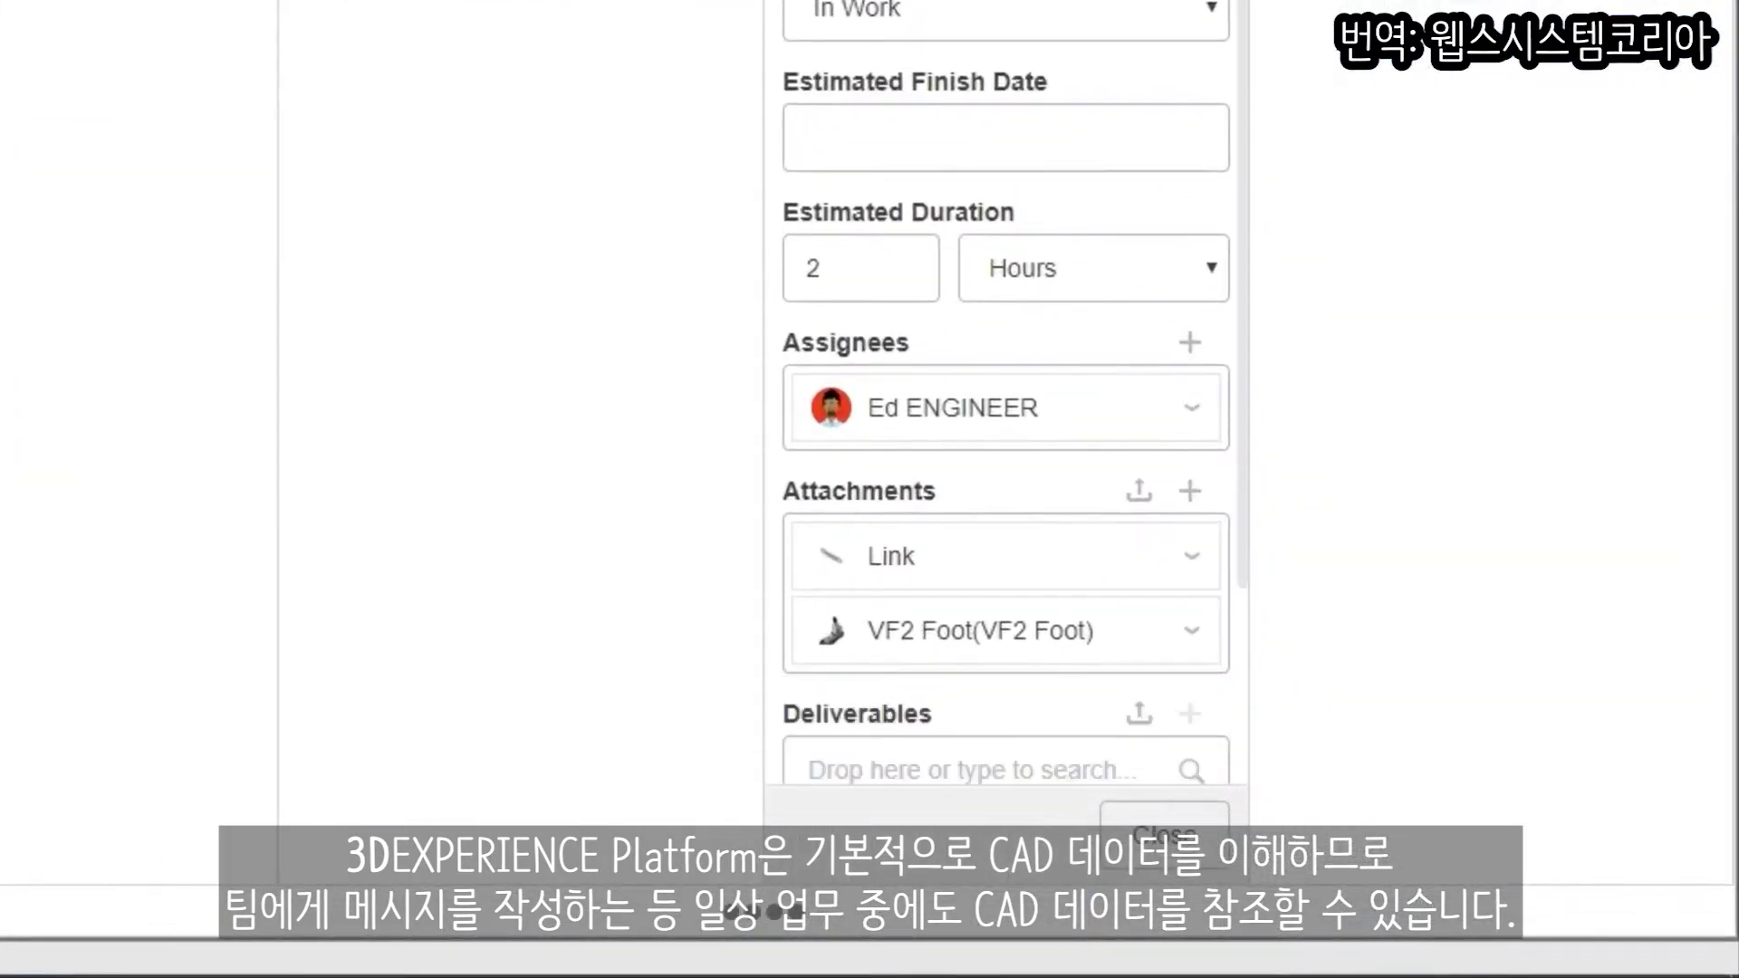
{"action": "scroll", "coordinate": [936, 185], "scroll_direction": "down", "scroll_amount": 2}
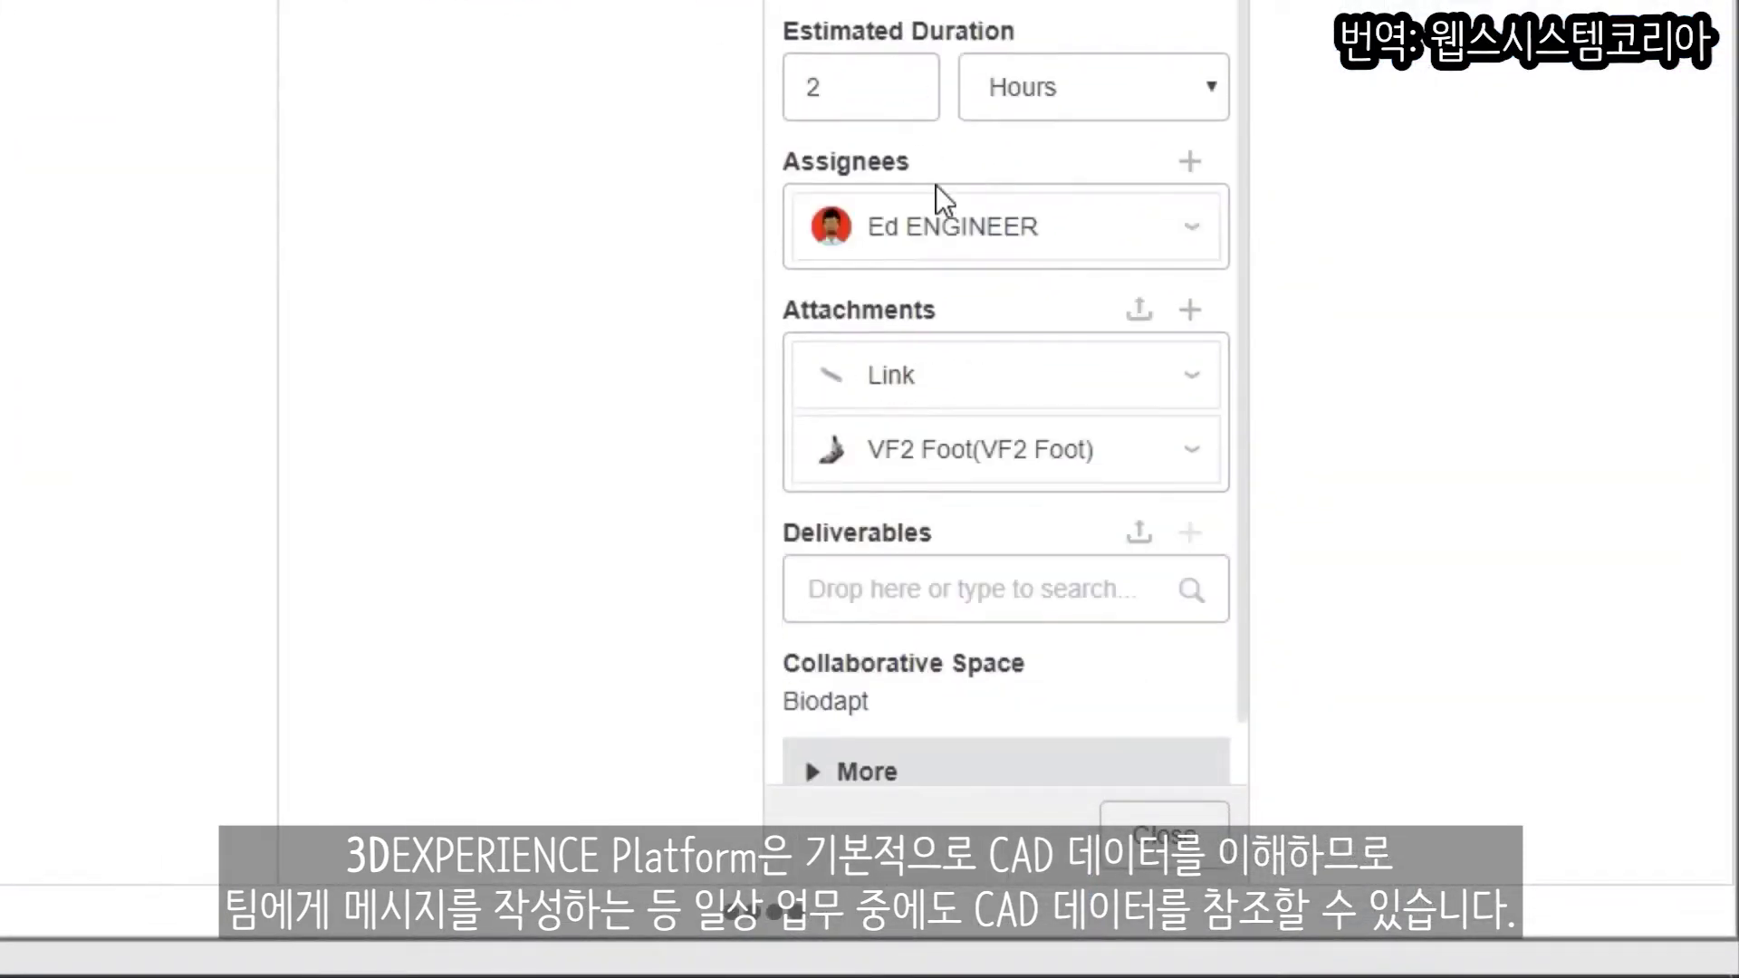
{"action": "left_click", "coordinate": [1192, 451]}
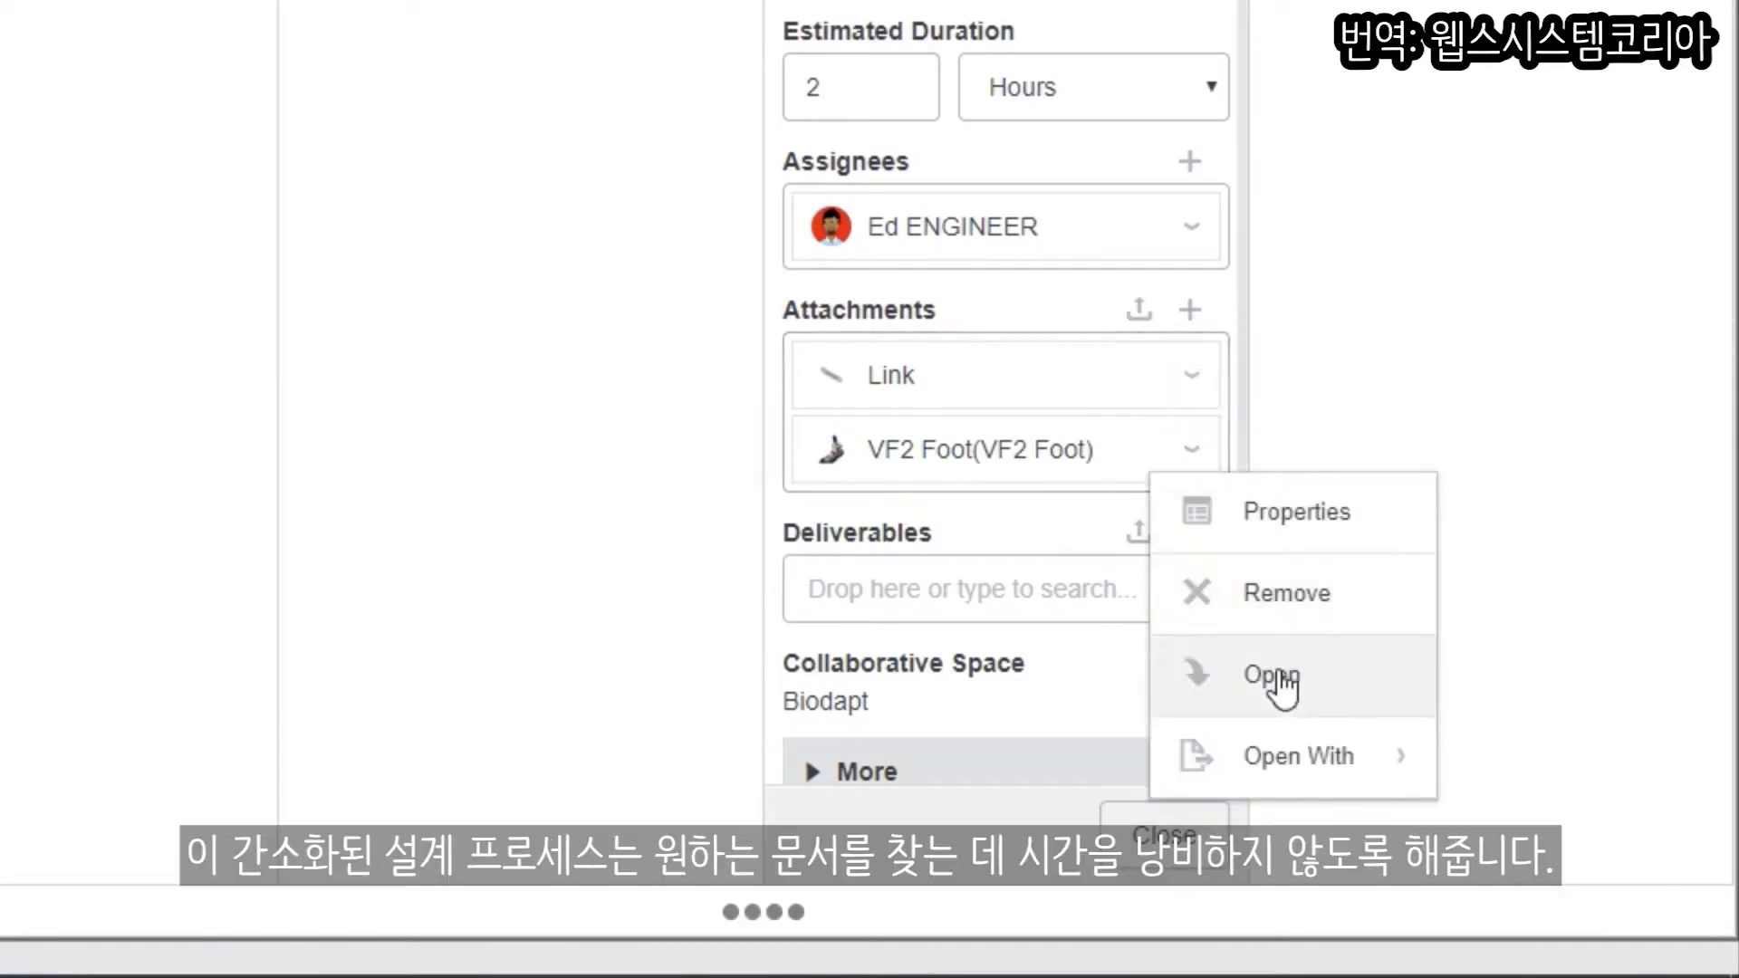
{"action": "left_click", "coordinate": [1274, 674]}
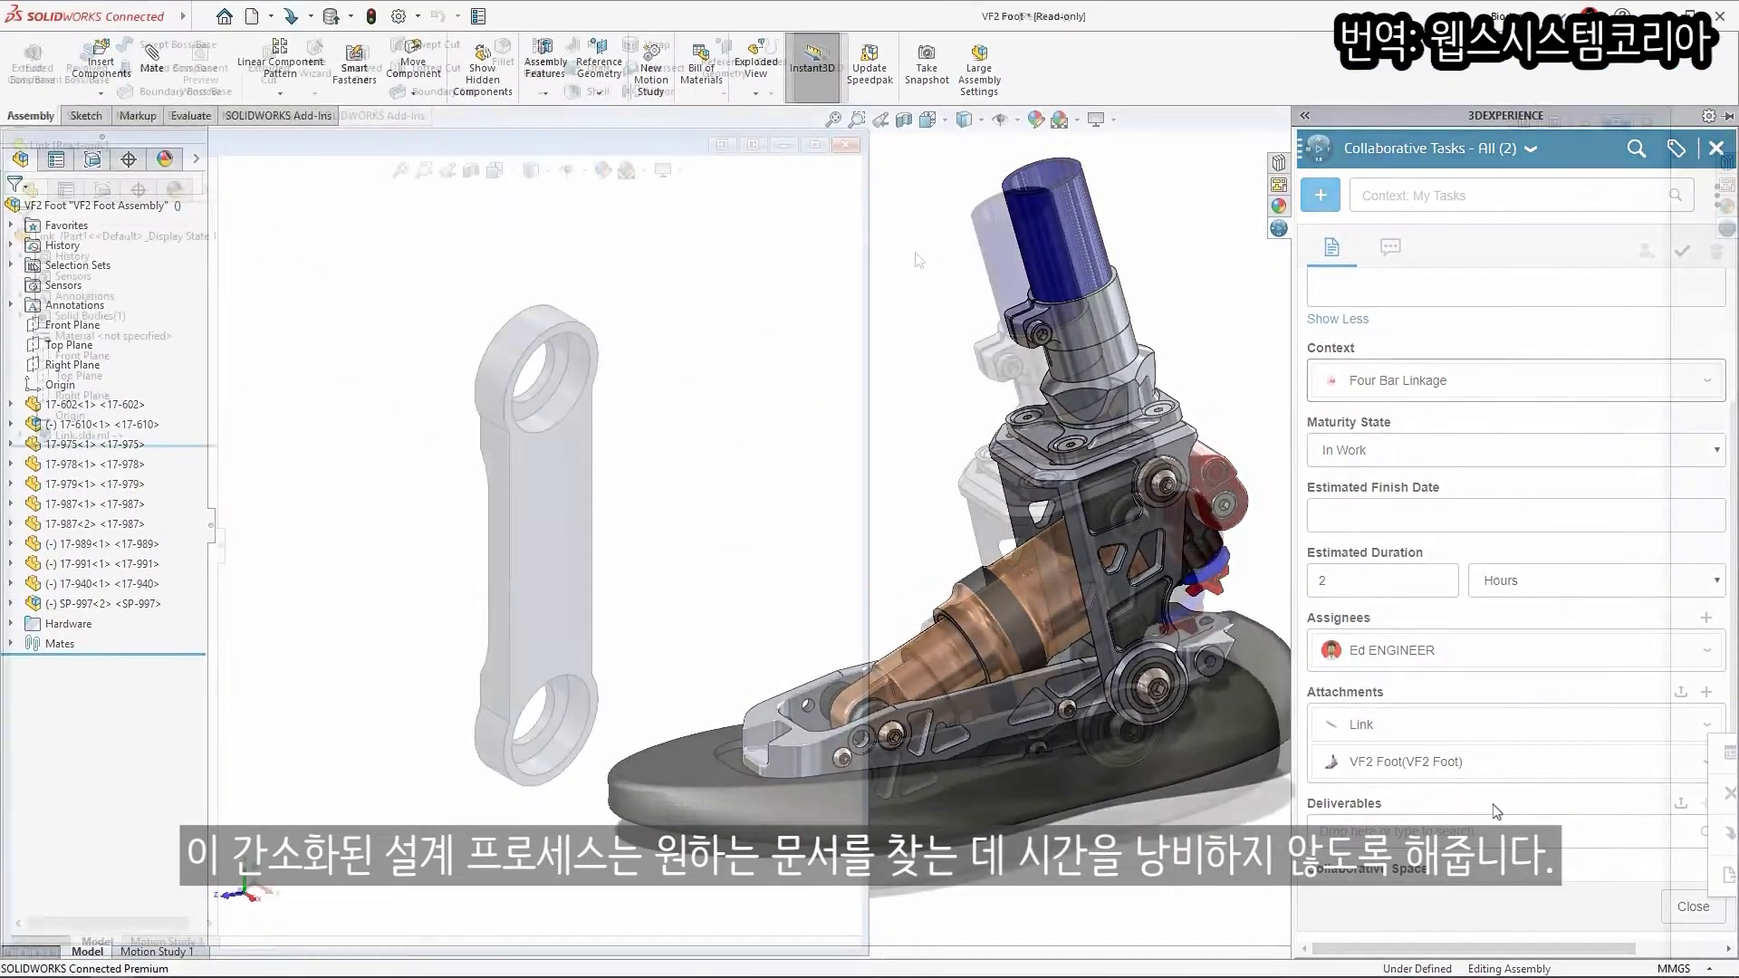
Seat the Link in the red bracket's hole and mirror it across the Right Plane
{"action": "left_click", "coordinate": [549, 379]}
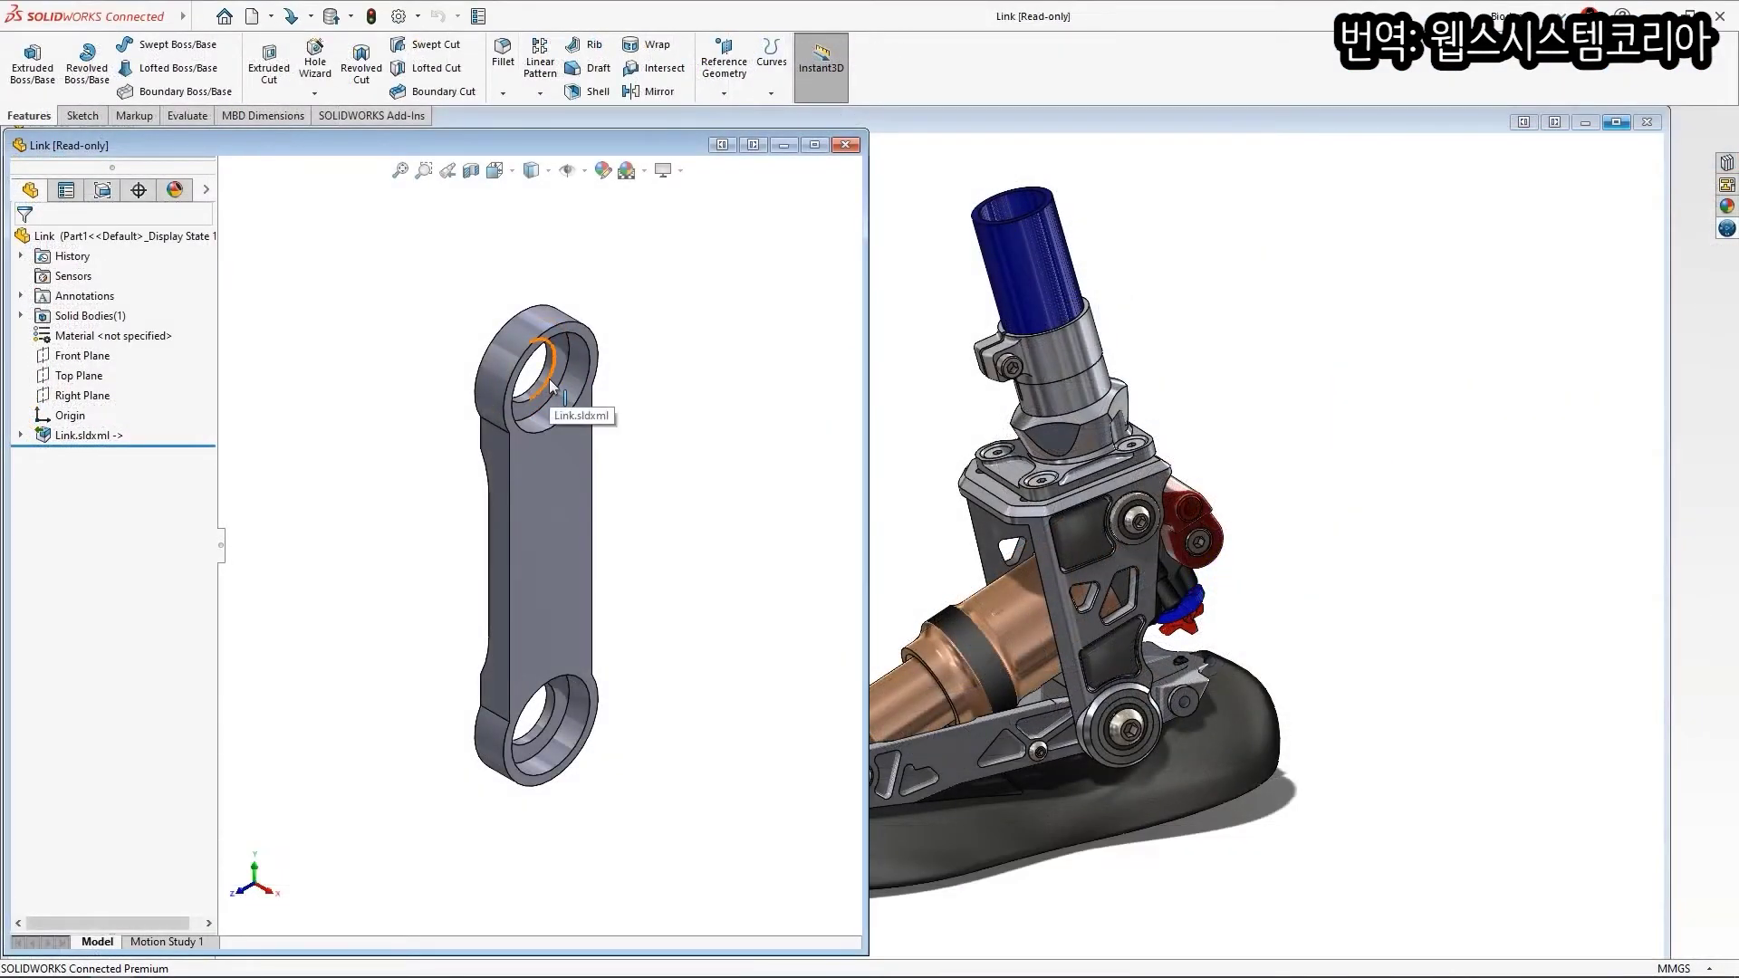
{"action": "left_click_drag", "start_coordinate": [1143, 516], "coordinate": [1193, 521]}
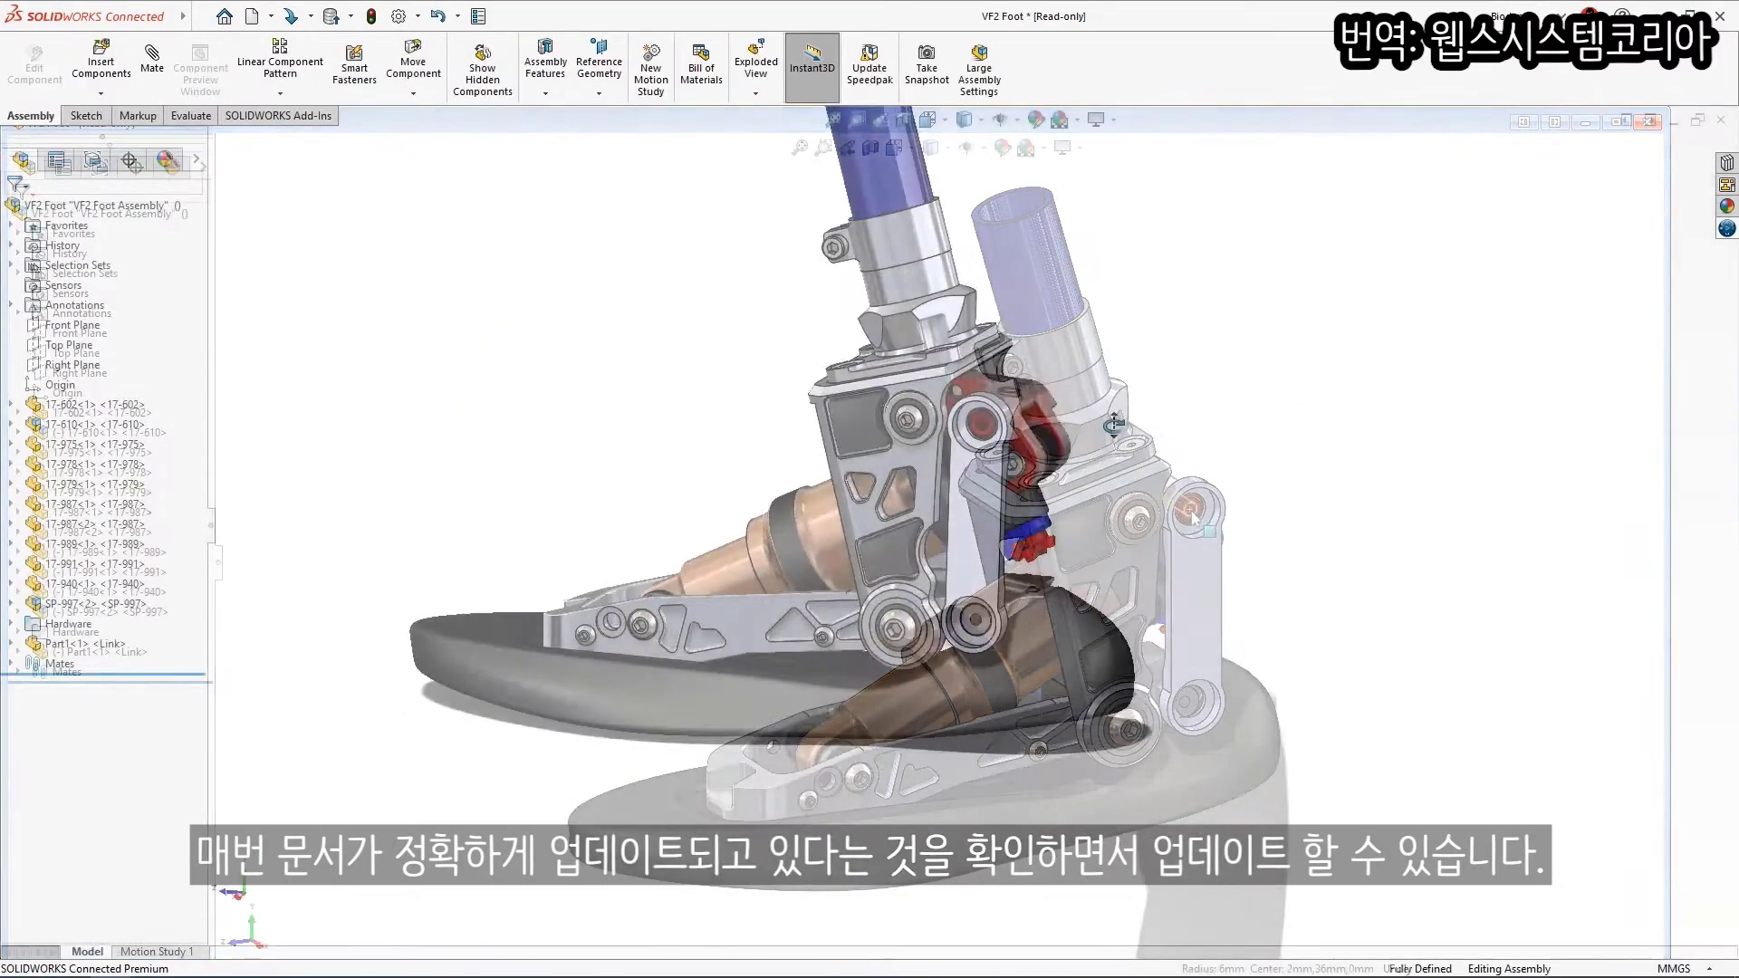
{"action": "middle_click_drag", "start_coordinate": [950, 445], "coordinate": [797, 367]}
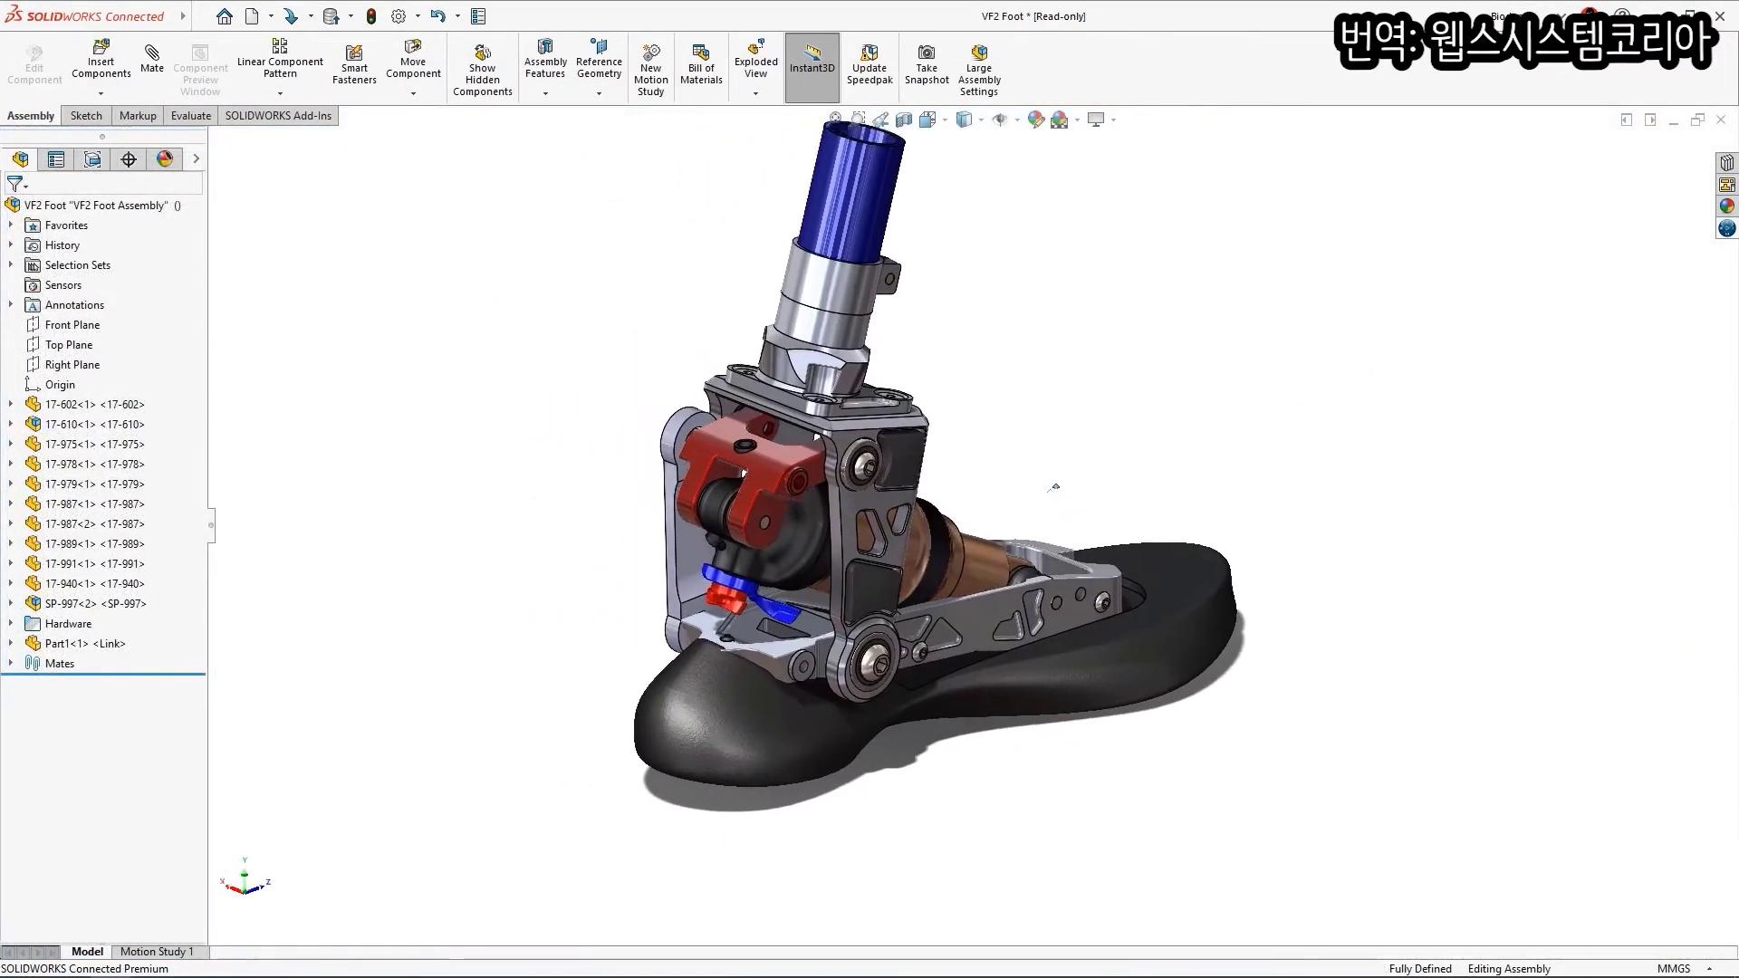
{"action": "left_click", "coordinate": [280, 93]}
{"action": "left_click", "coordinate": [299, 245]}
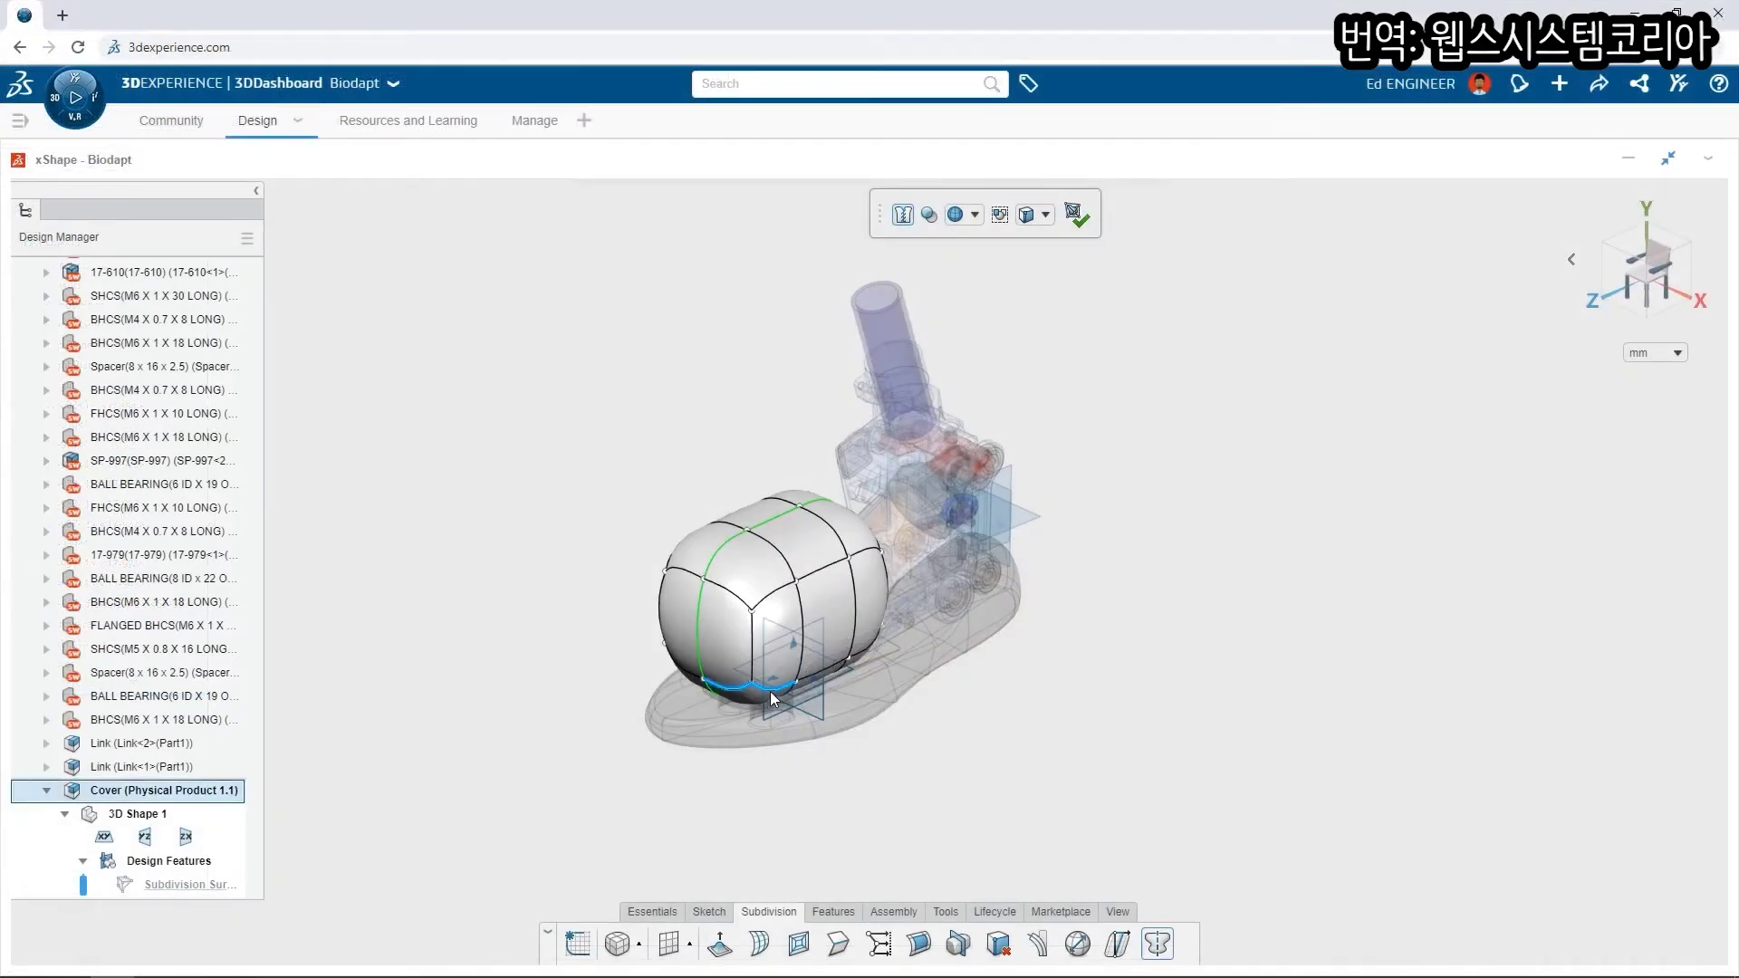
Pull the Cover's front face loop forward along the foot and reshape it to hug the foot
{"action": "left_click", "coordinate": [770, 692]}
{"action": "middle_click_drag", "start_coordinate": [737, 708], "coordinate": [706, 744]}
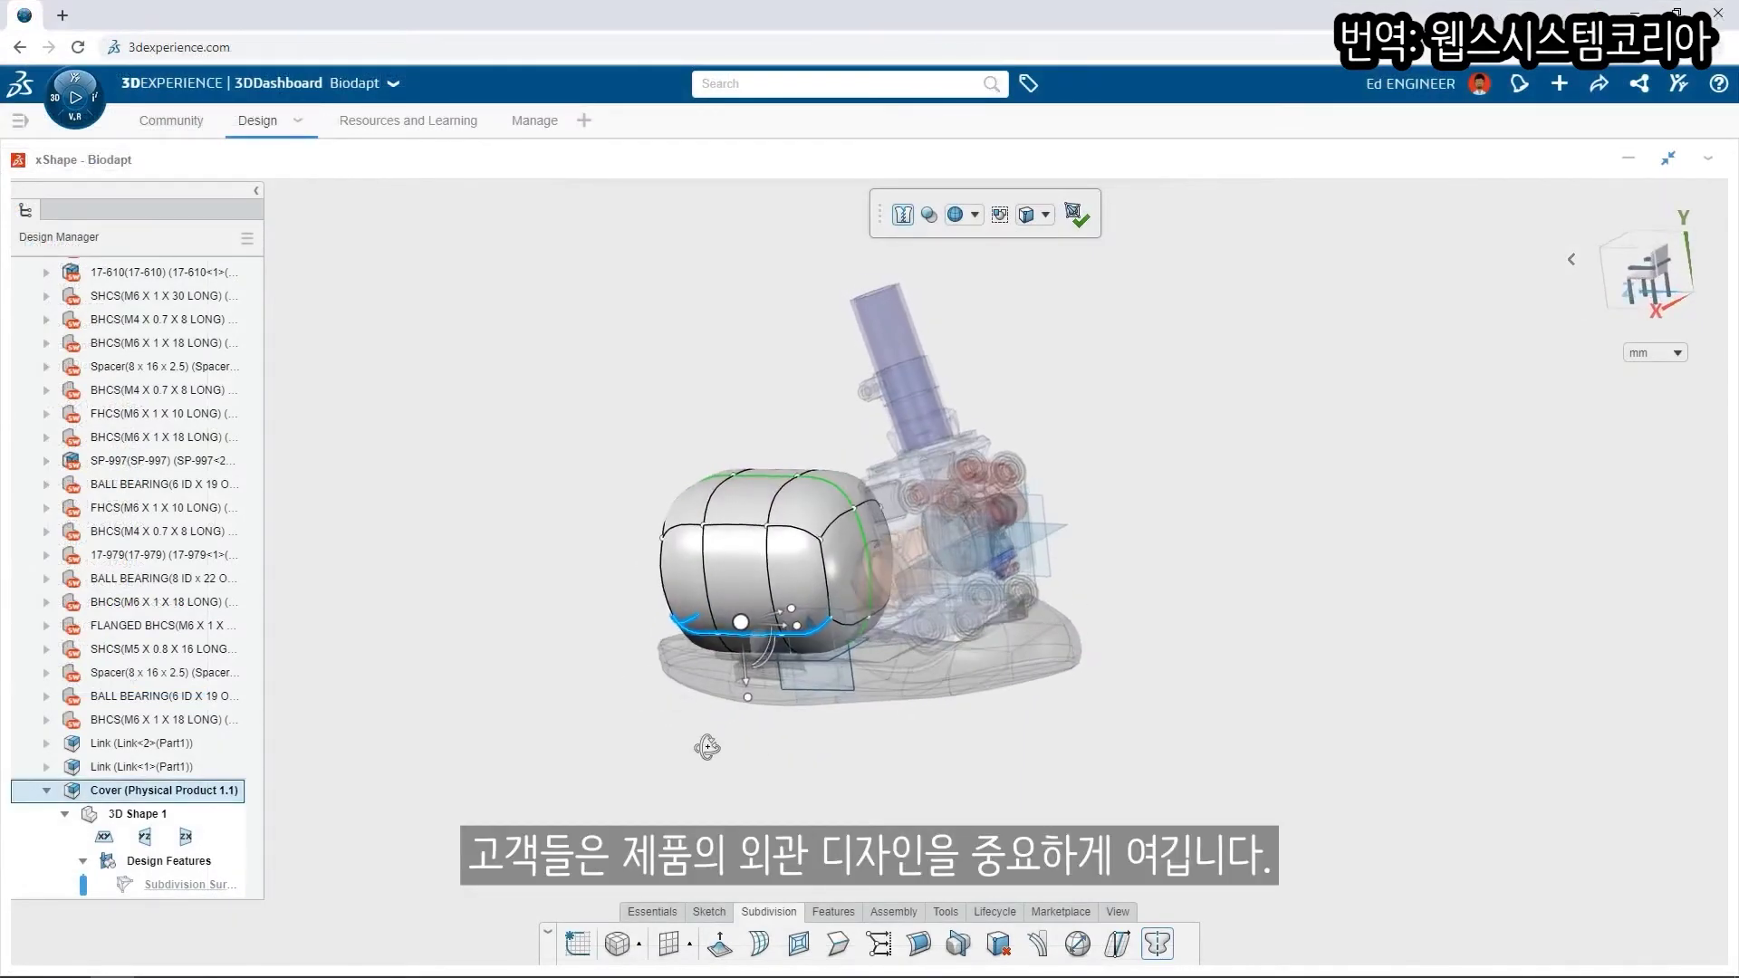
{"action": "left_click", "coordinate": [888, 482]}
{"action": "middle_click_drag", "start_coordinate": [887, 483], "coordinate": [883, 650]}
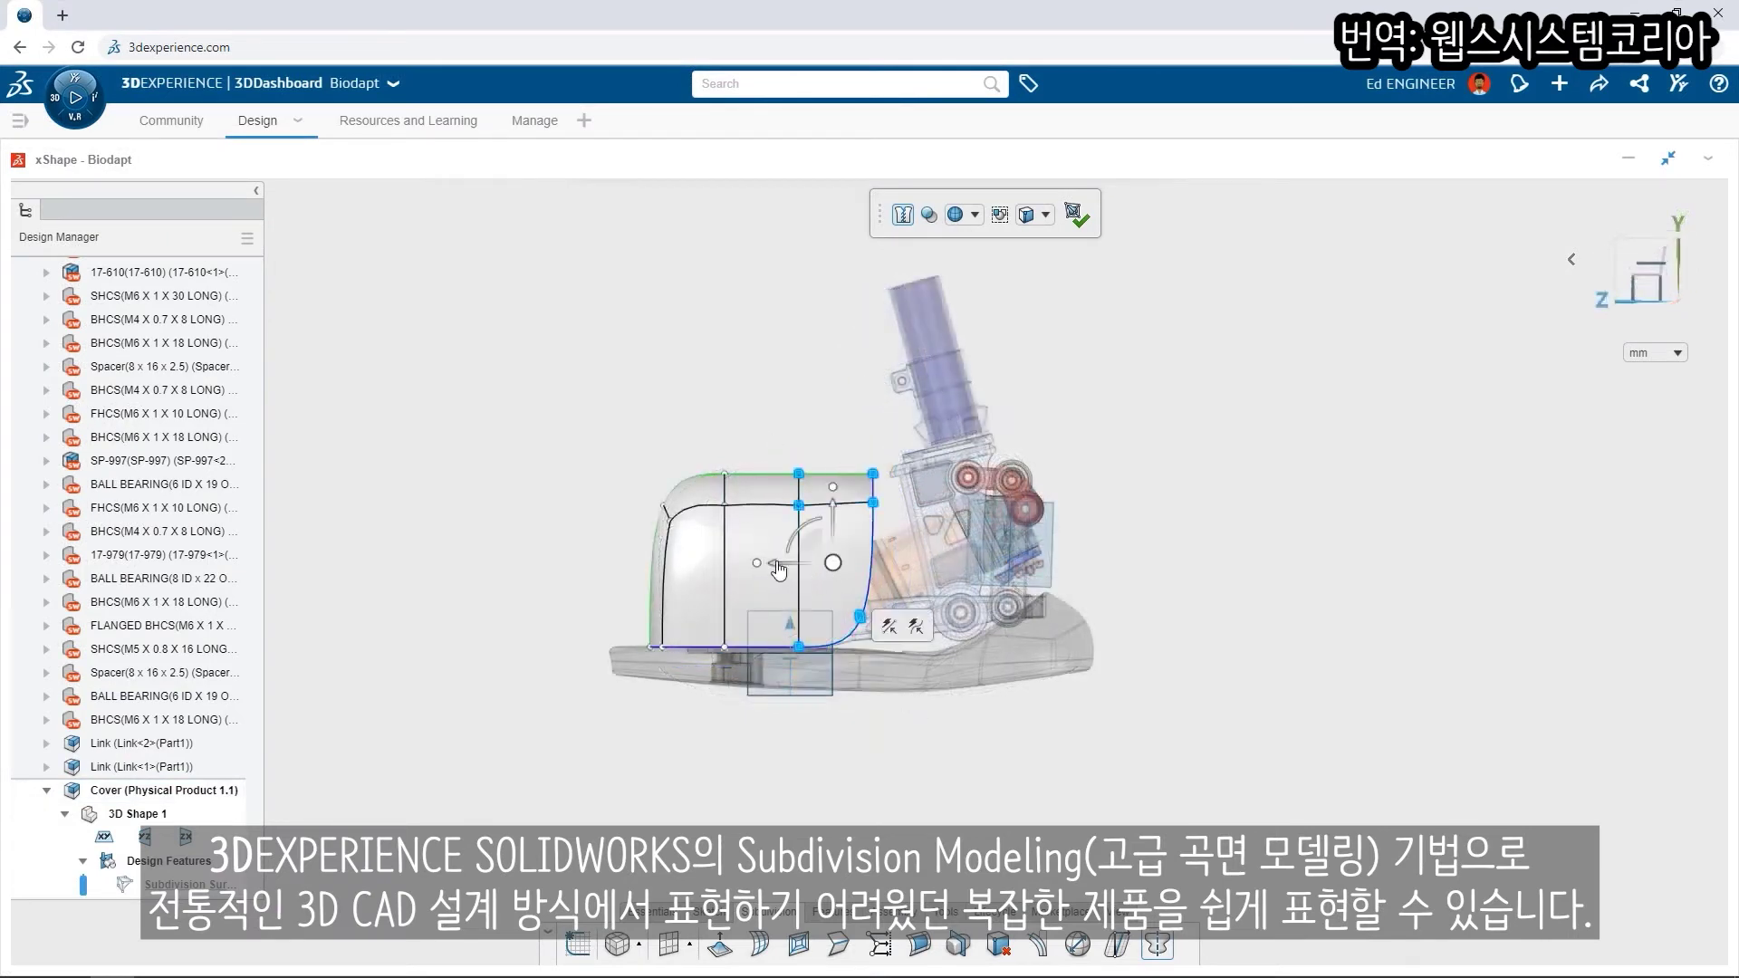
{"action": "mouse_move", "coordinate": [837, 568]}
{"action": "left_mouse_down"}
{"action": "mouse_move", "coordinate": [908, 568]}
{"action": "mouse_move", "coordinate": [856, 561]}
{"action": "left_mouse_up"}
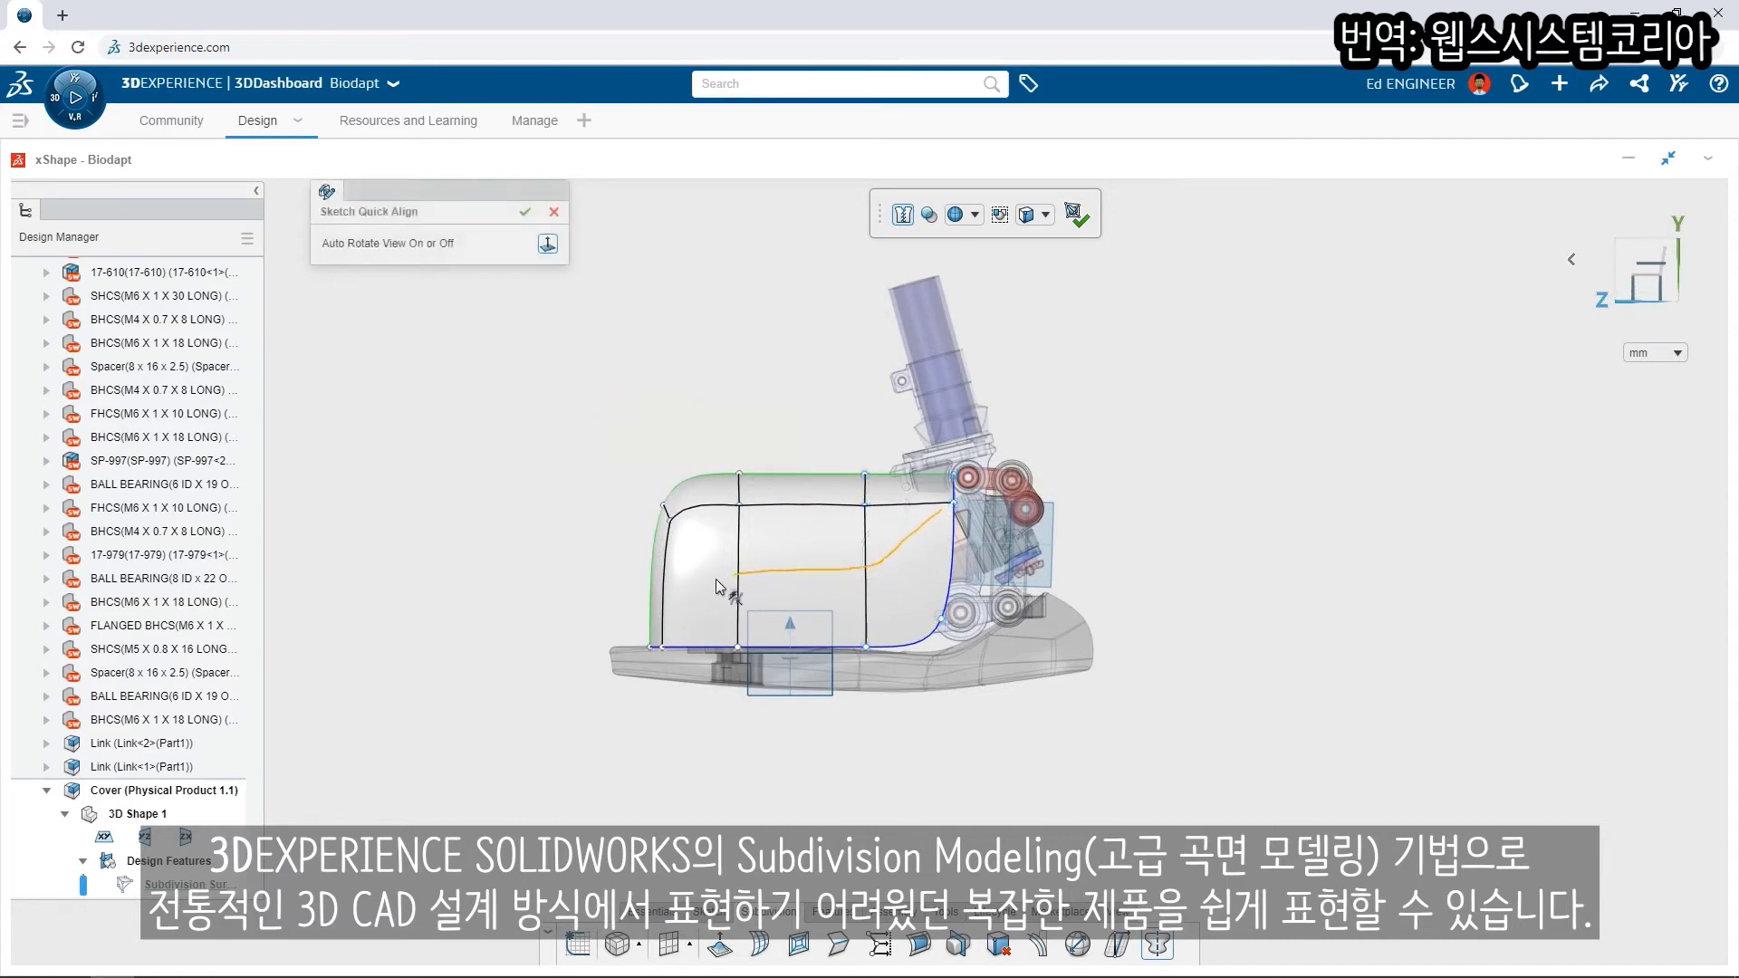
{"action": "key", "text": "Escape"}
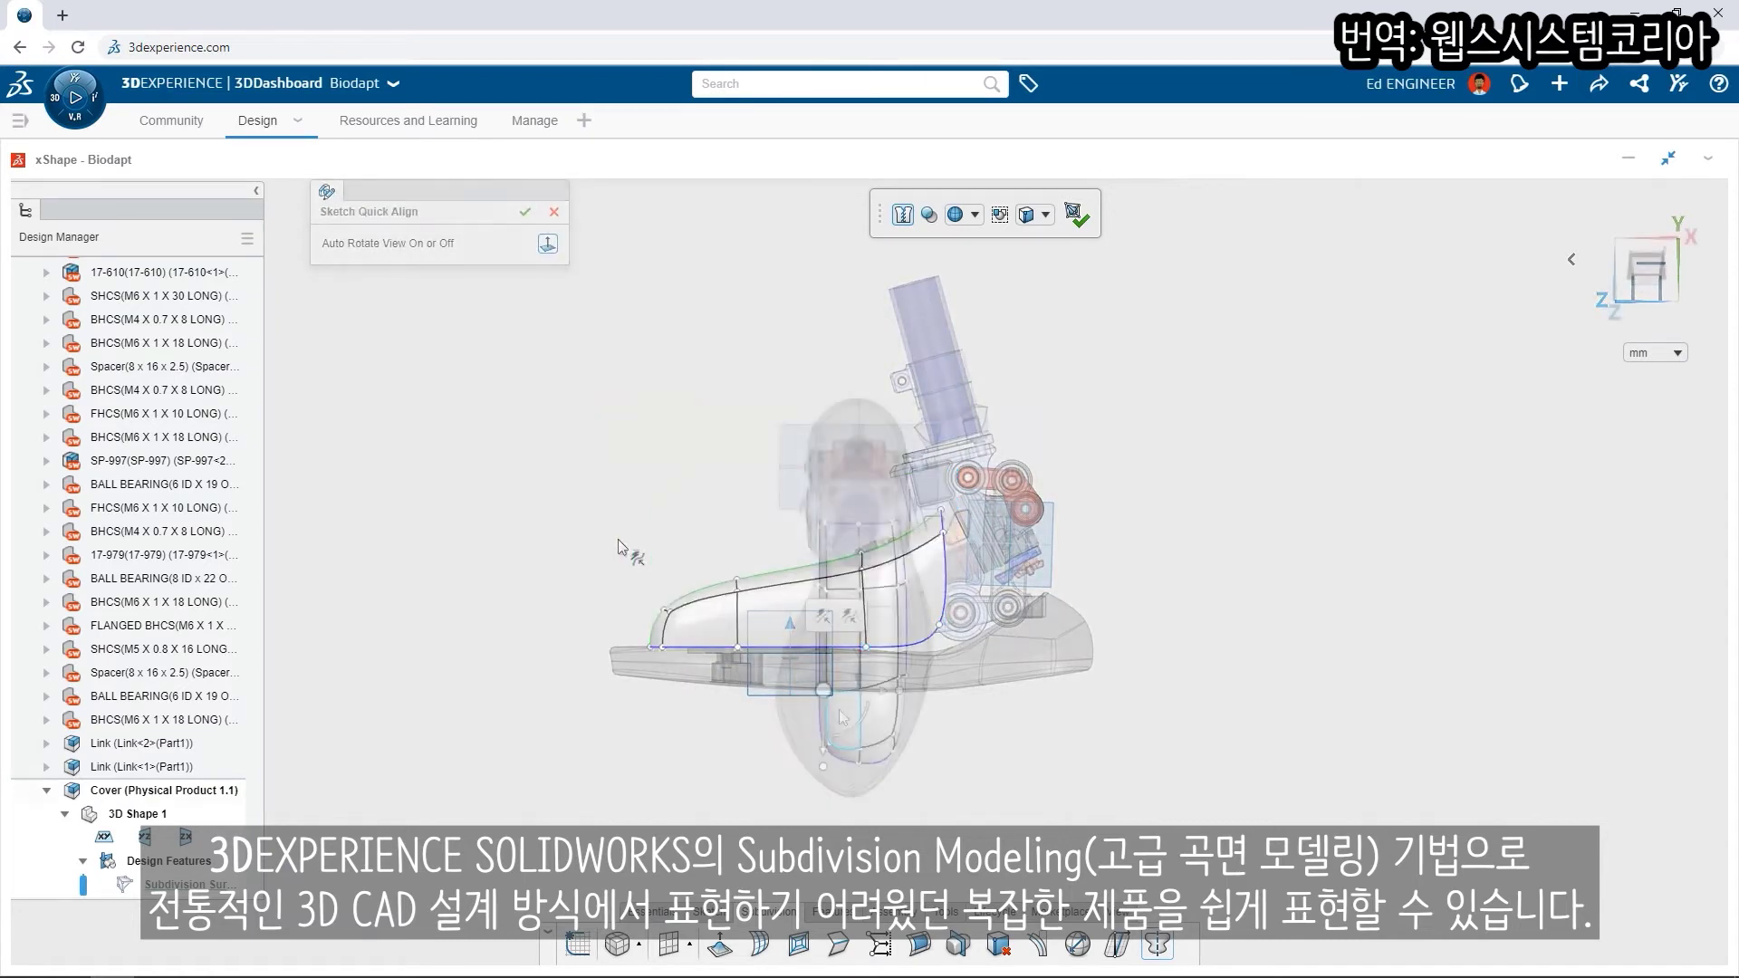
{"action": "middle_click_drag", "start_coordinate": [618, 540], "coordinate": [816, 718]}
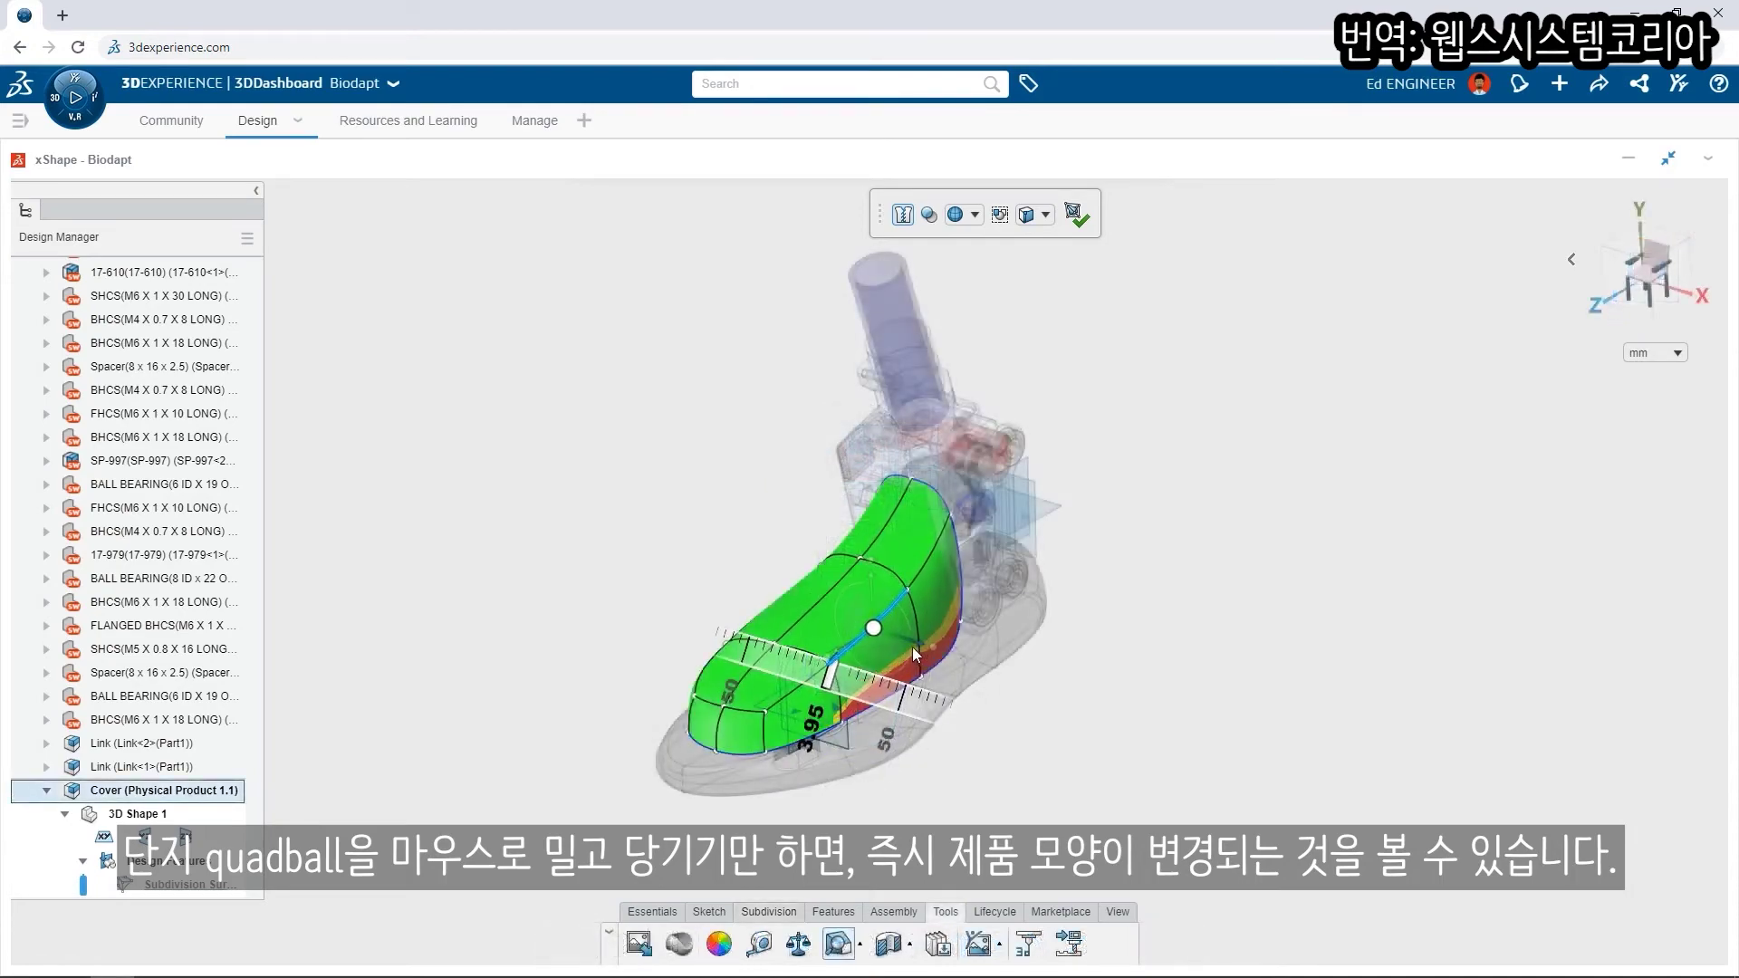
{"action": "left_click_drag", "start_coordinate": [911, 647], "coordinate": [900, 644]}
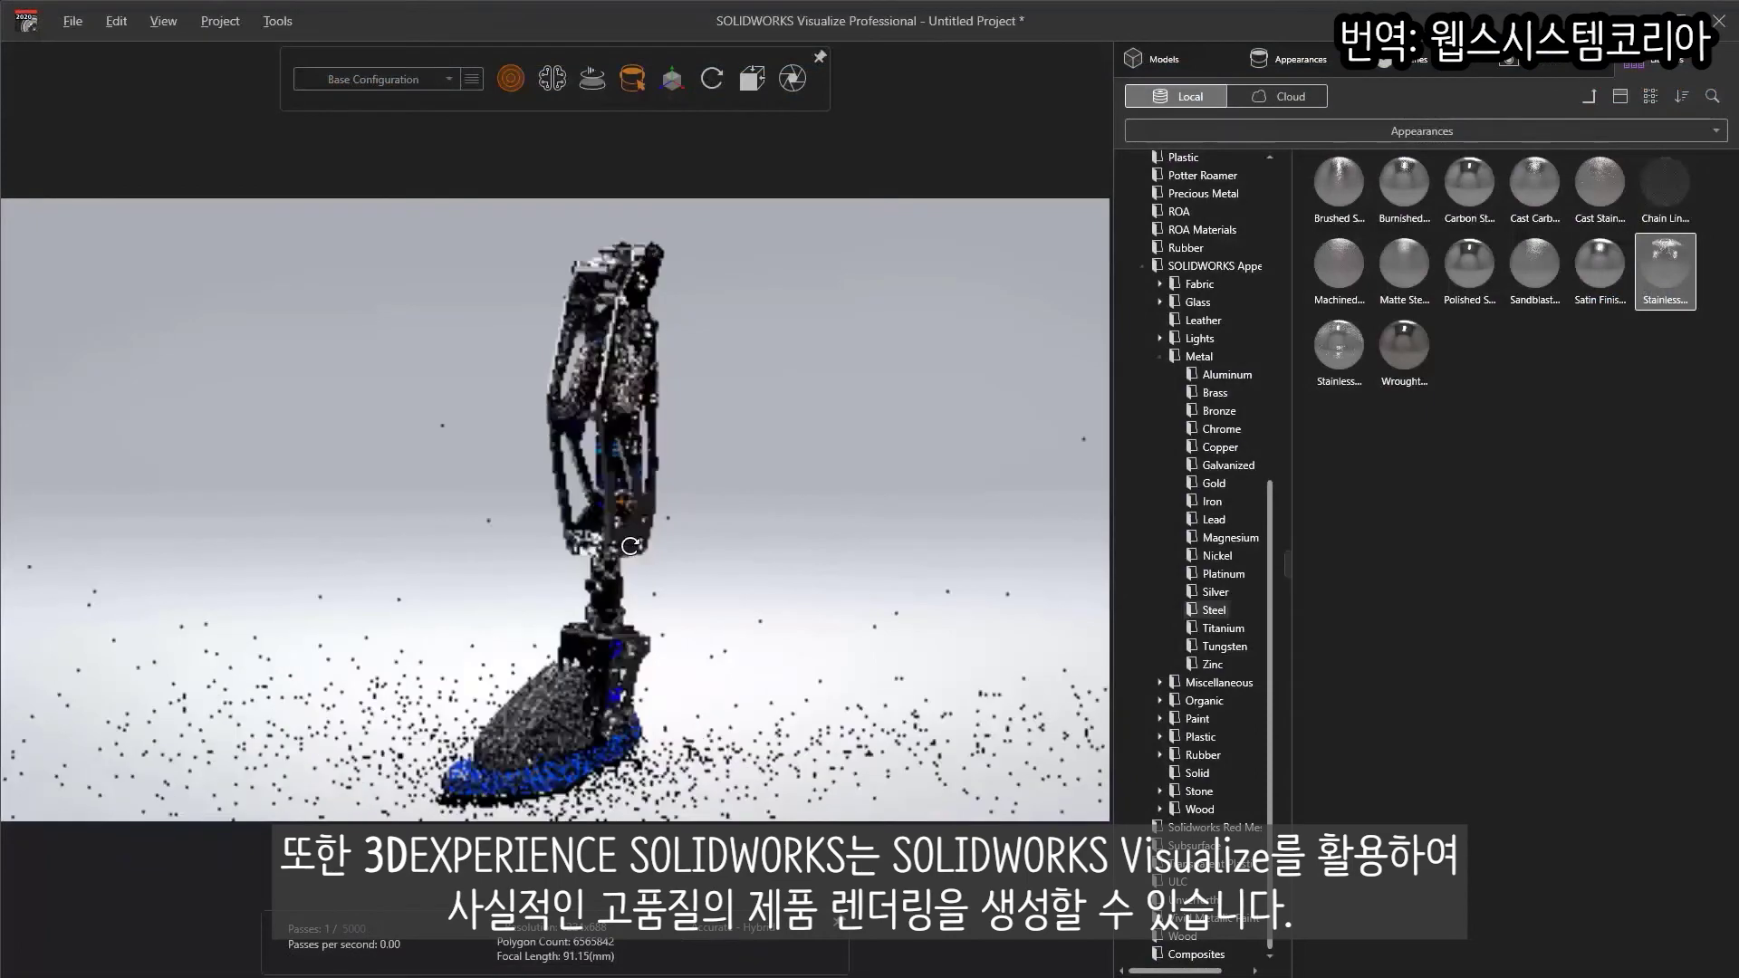
Make the Black Anodized Aluminum red and apply Carbon Fiber to the prosthetic leg
{"action": "left_click_drag", "start_coordinate": [630, 545], "coordinate": [909, 546]}
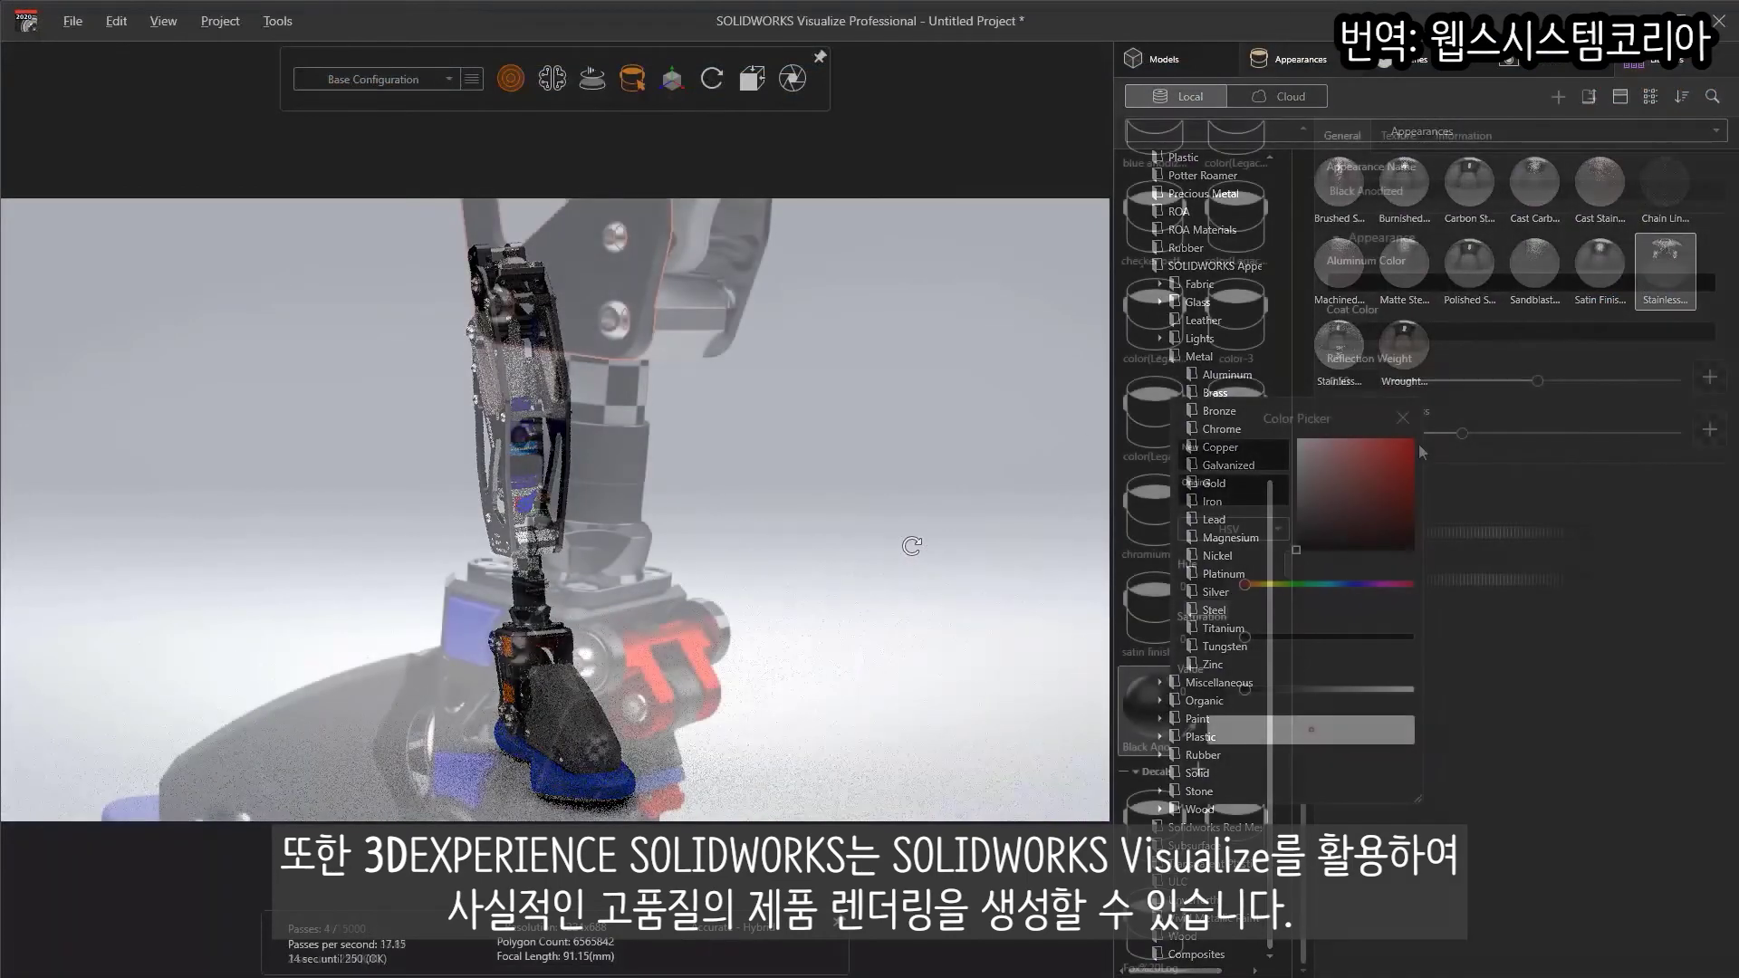
{"action": "left_click", "coordinate": [1385, 732]}
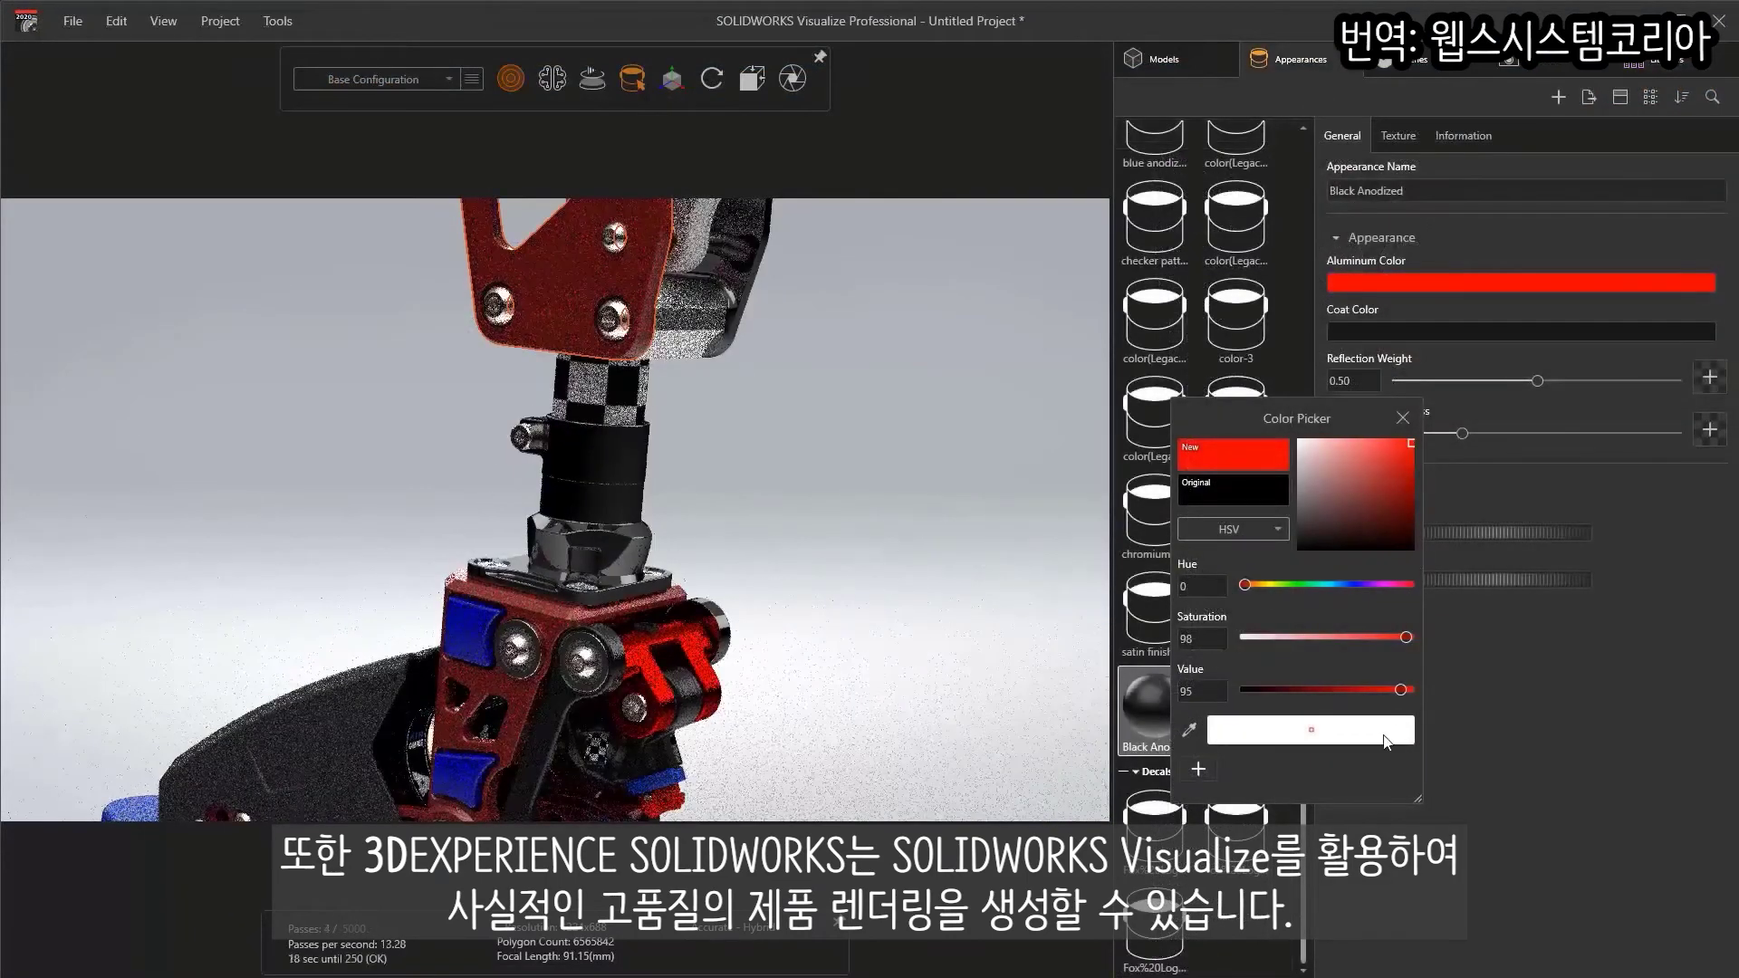
{"action": "left_click", "coordinate": [1387, 334]}
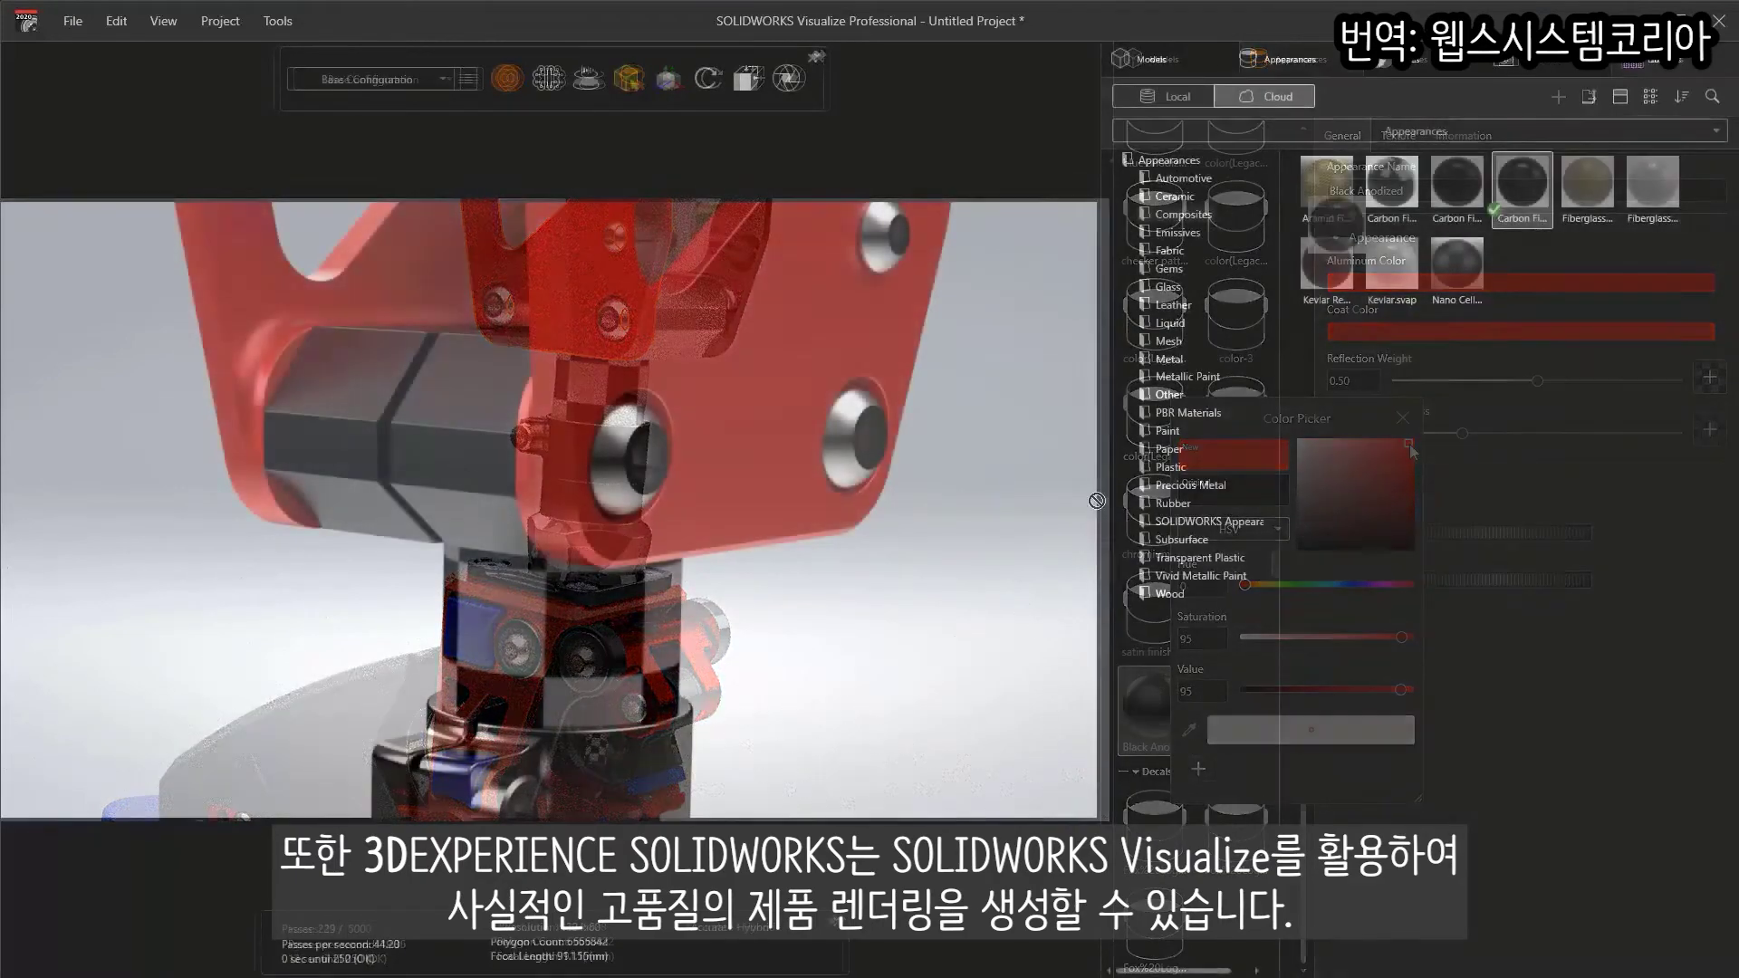
{"action": "left_click_drag", "start_coordinate": [1522, 186], "coordinate": [587, 648]}
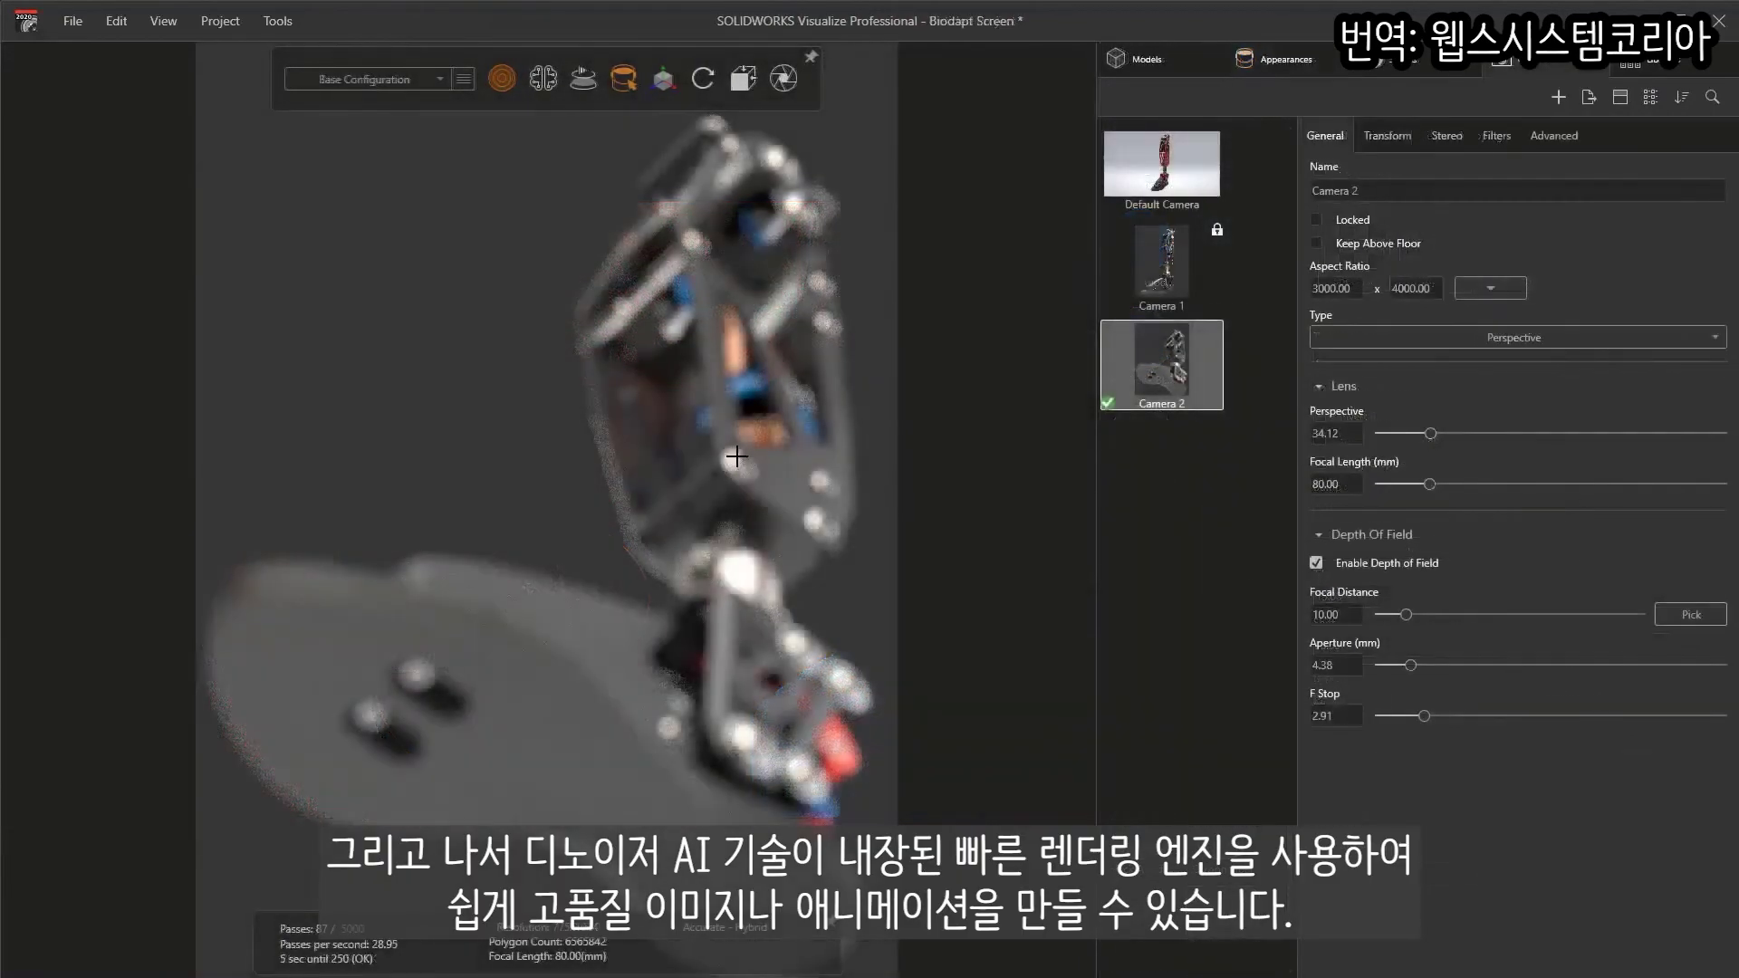
Set Camera 2's focus distance to 1.20 on the model with F-stop 1.00
{"action": "left_click", "coordinate": [736, 456]}
{"action": "left_click_drag", "start_coordinate": [1349, 716], "coordinate": [1327, 717]}
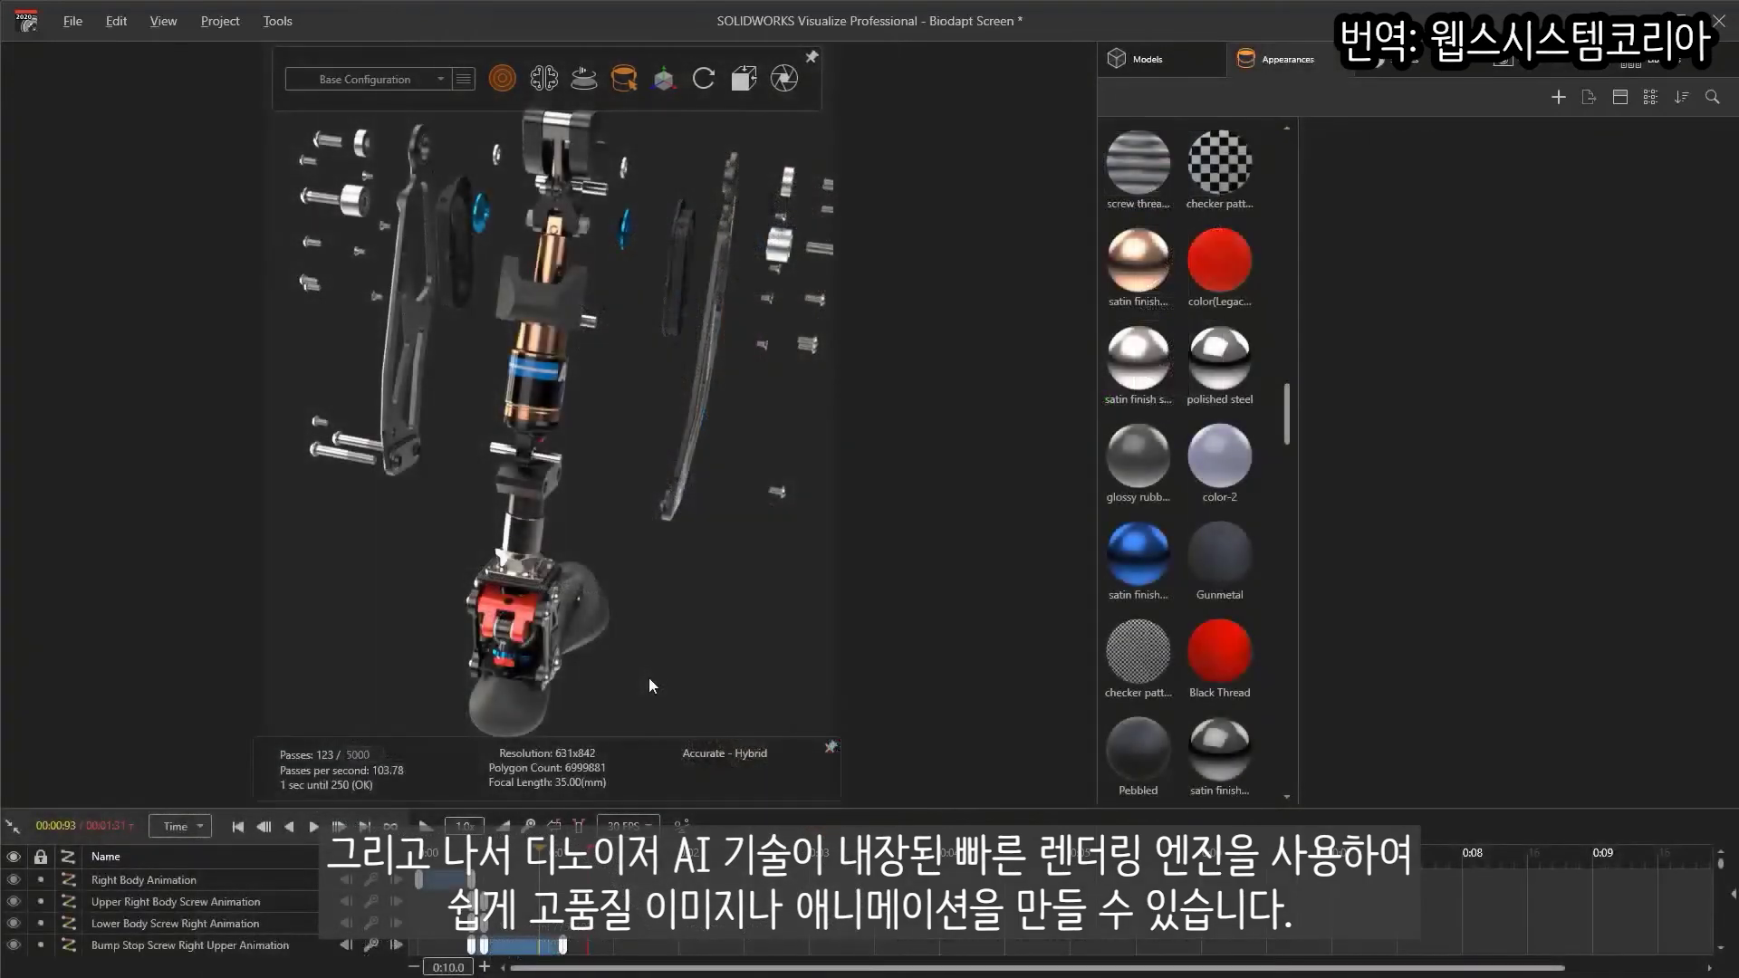
{"action": "left_click_drag", "start_coordinate": [648, 676], "coordinate": [562, 659]}
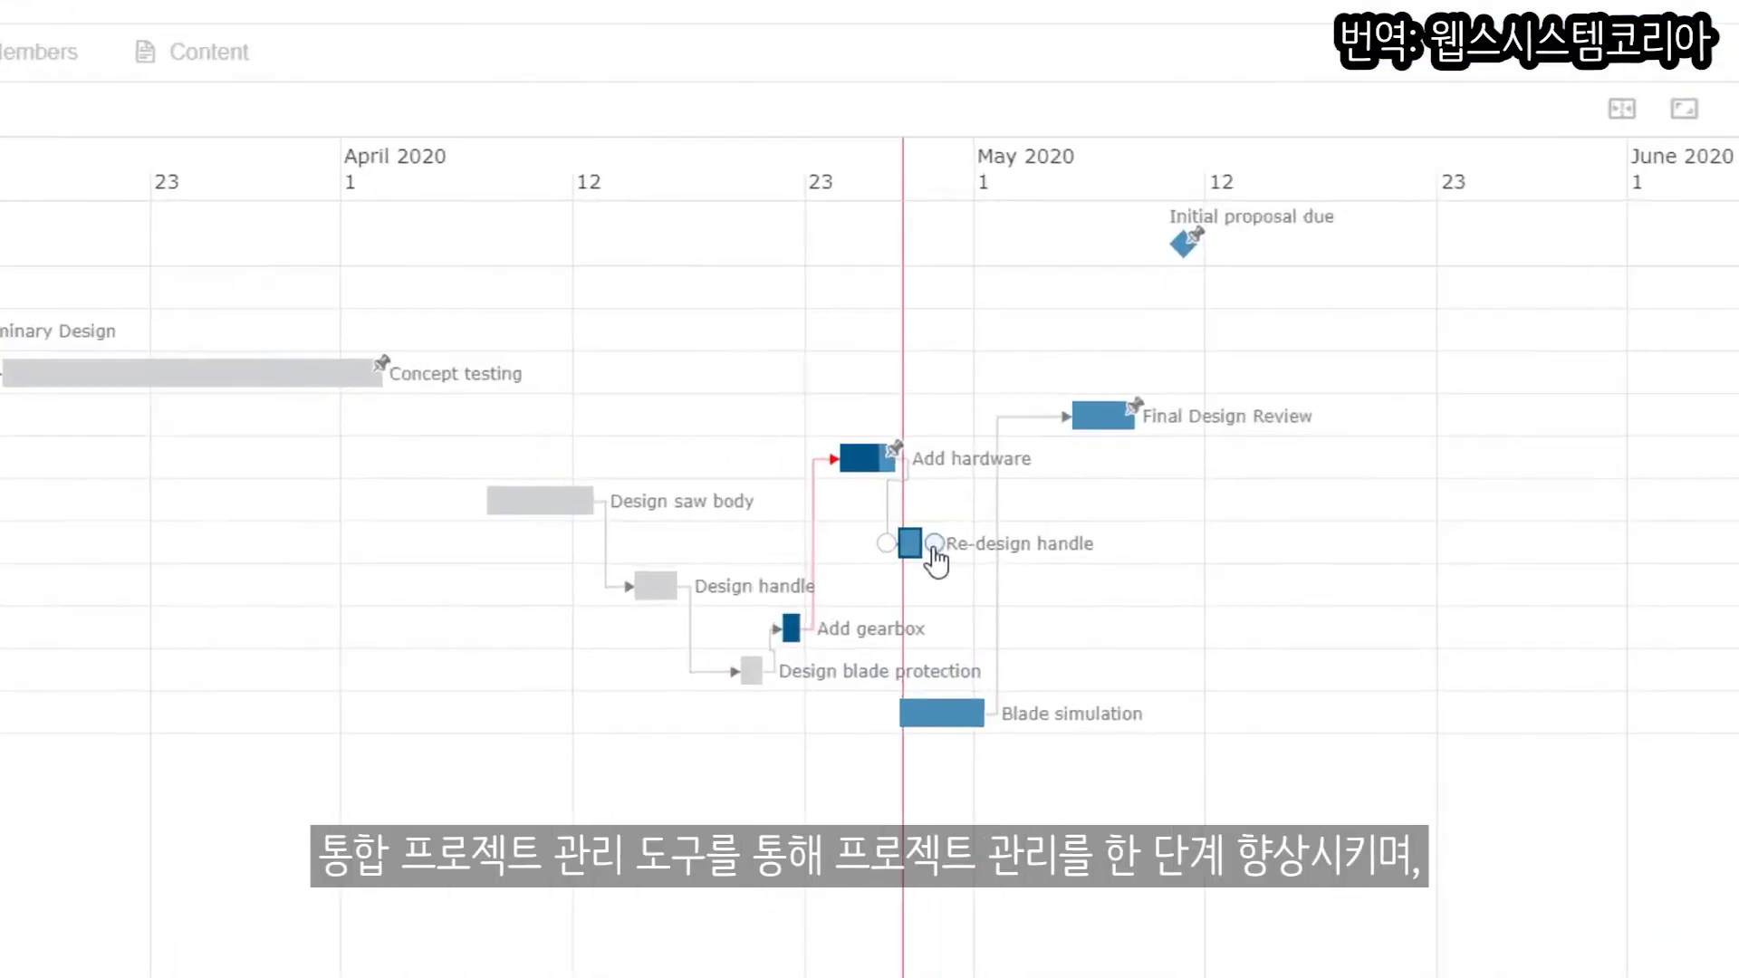
Make Re-design handle depend on Add gearbox in the saw schedule
{"action": "left_click_drag", "start_coordinate": [934, 545], "coordinate": [938, 627]}
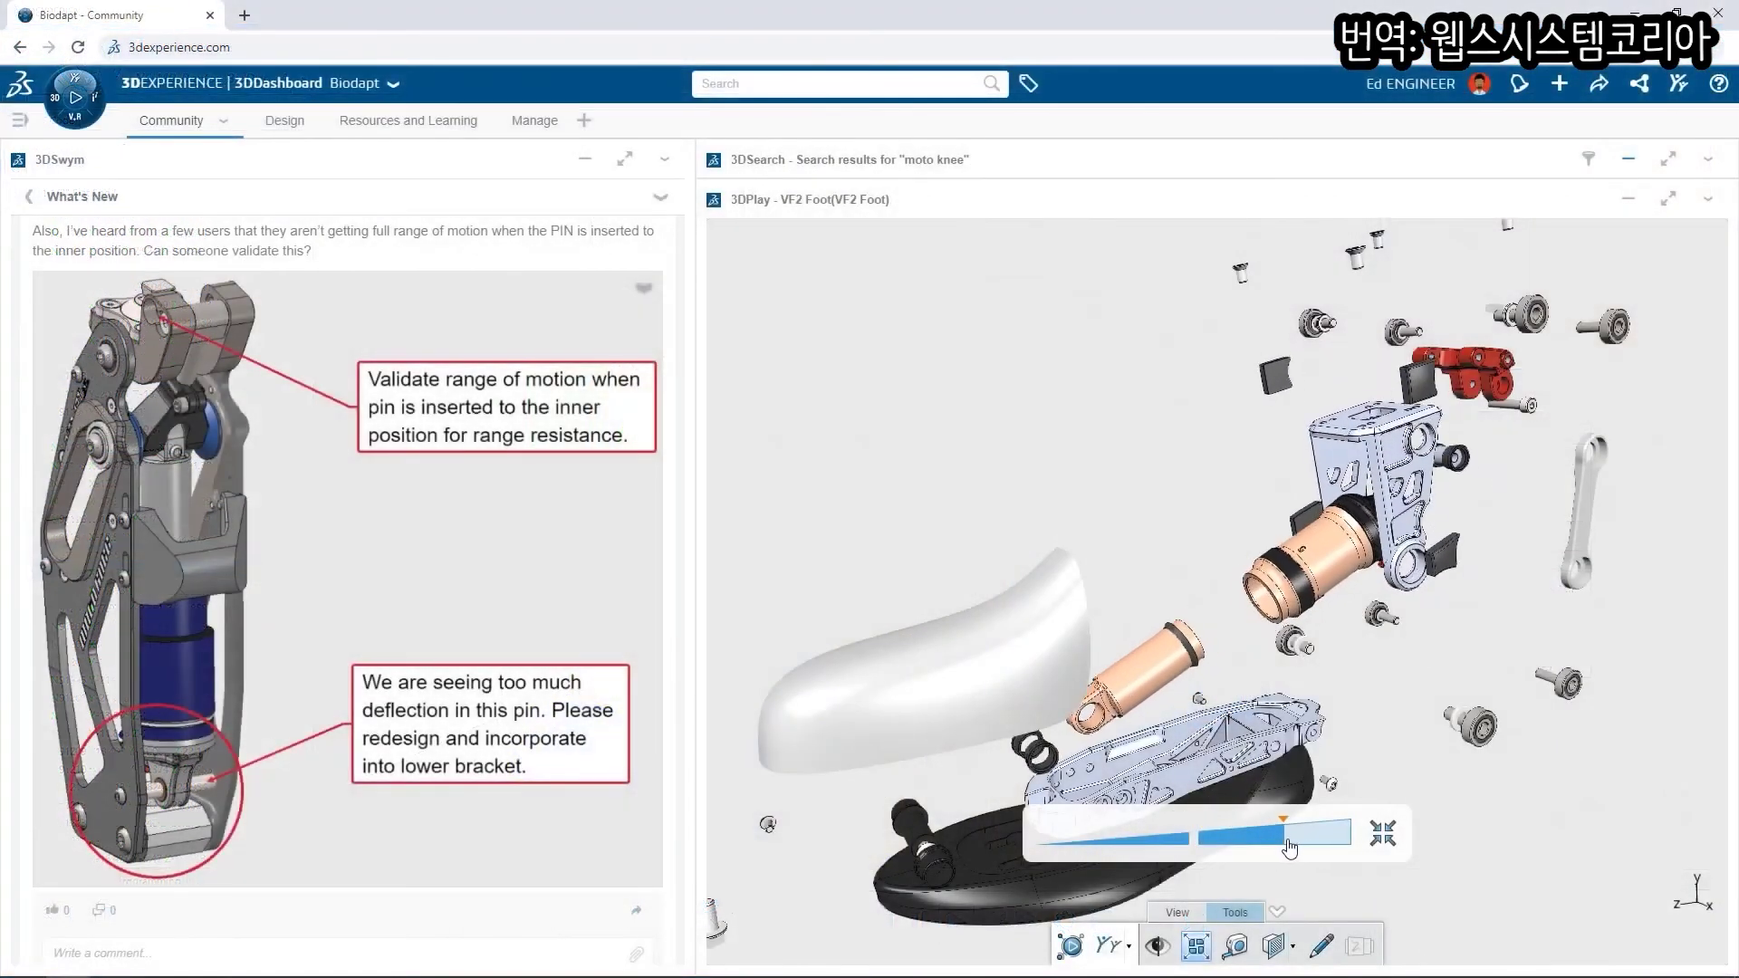
Explode the VF2 foot in the Community dashboard's 3DPlay view
{"action": "left_click_drag", "start_coordinate": [1300, 841], "coordinate": [1332, 850]}
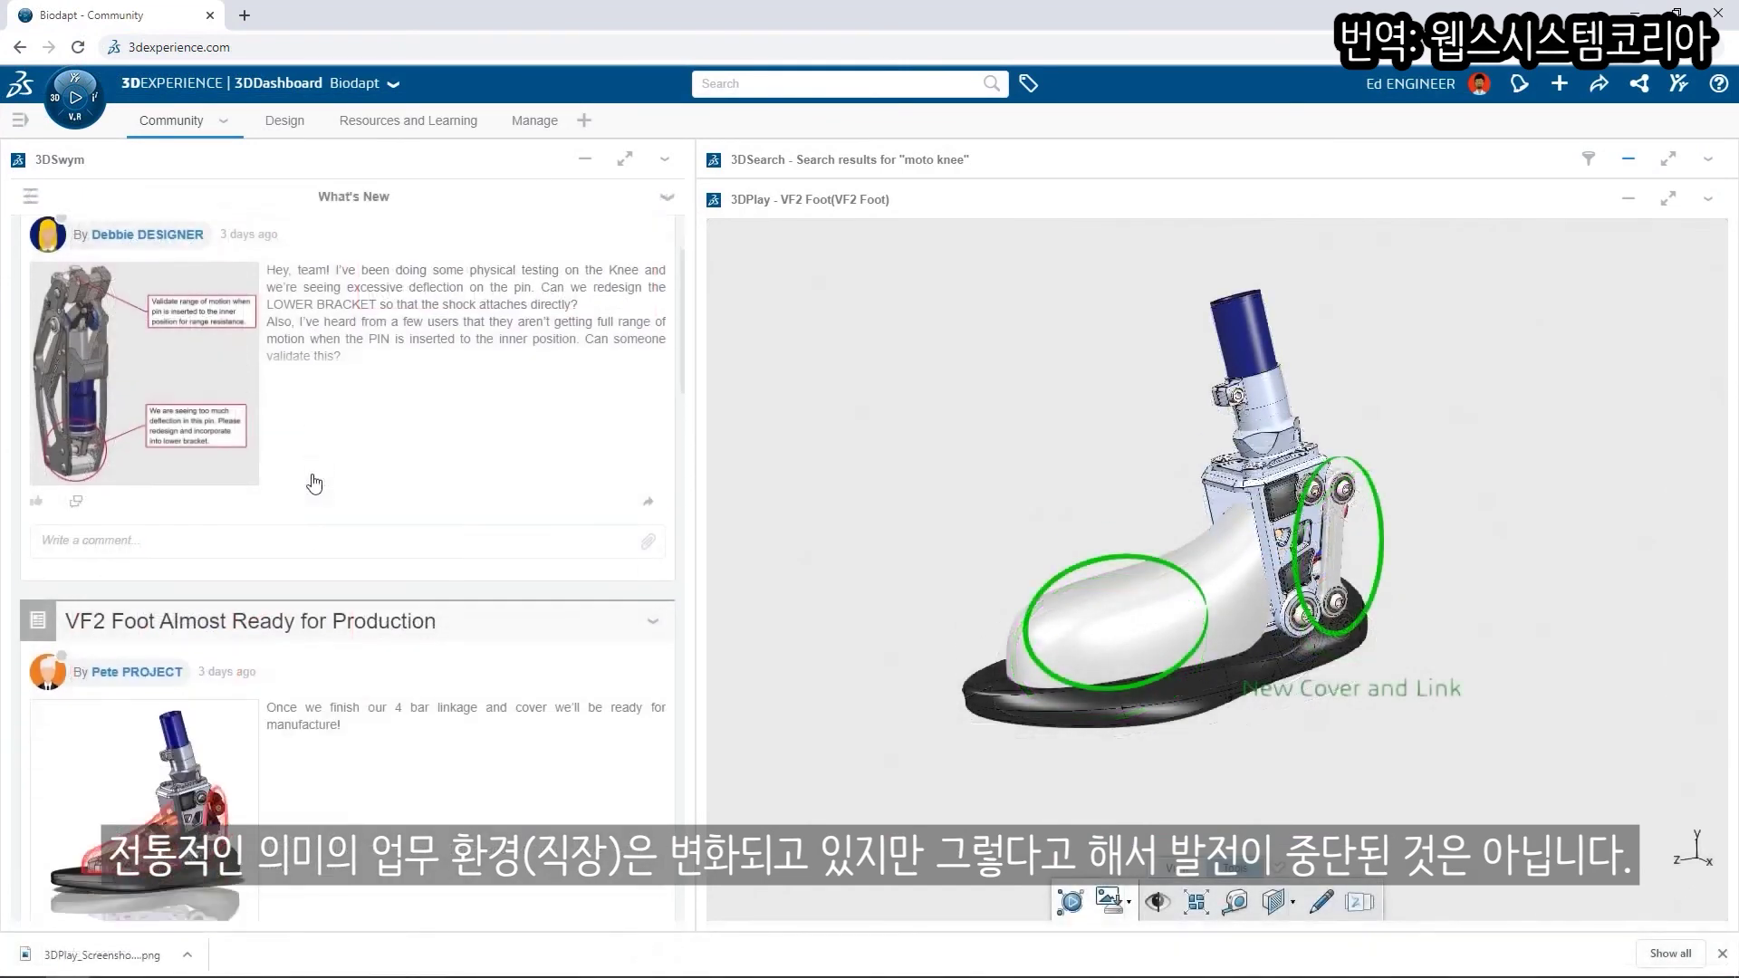
Attach the 3DPlay foot screenshot to the comment asking about the new components
{"action": "scroll", "coordinate": [313, 684], "scroll_direction": "down", "scroll_amount": 2}
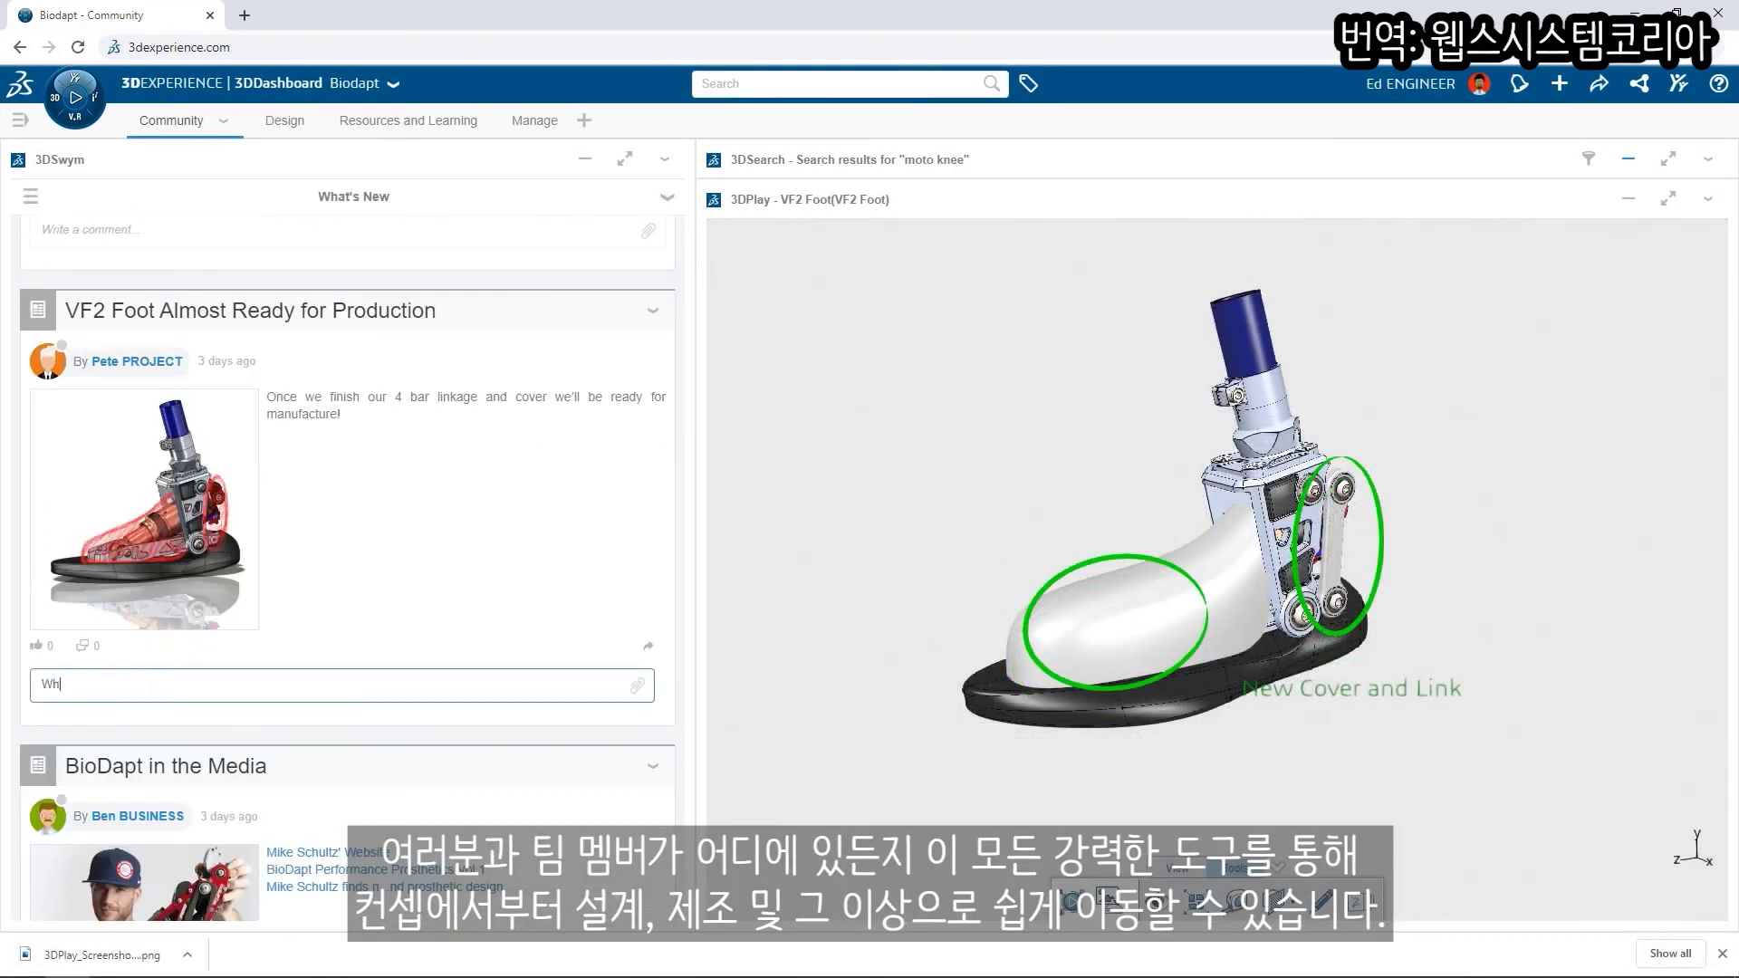
{"action": "left_click_drag", "start_coordinate": [349, 694], "coordinate": [356, 738]}
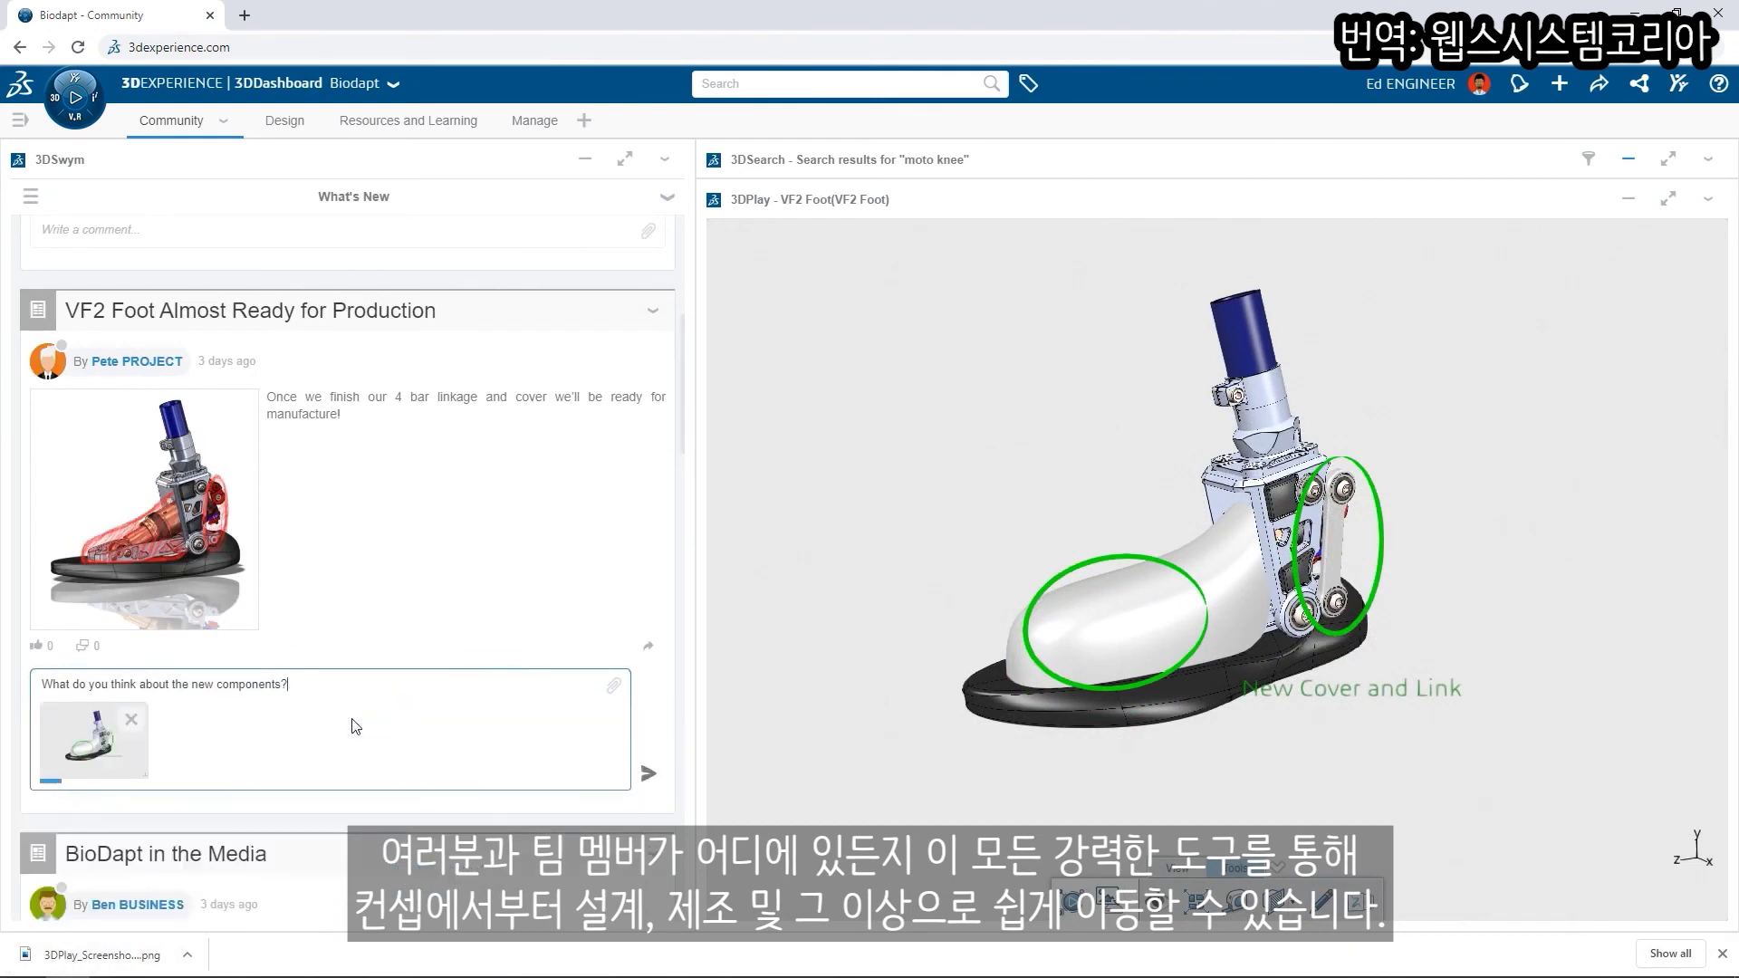